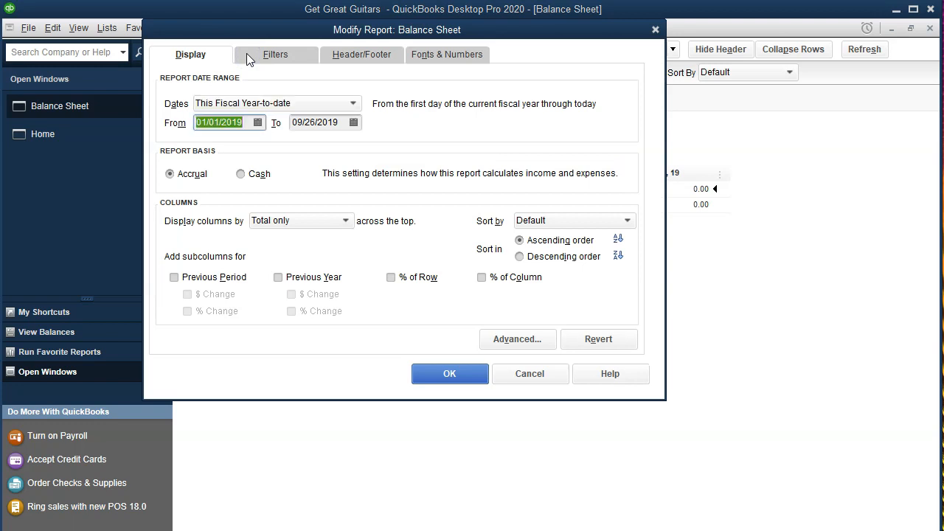
Step: Set the Balance Sheet's date range from 01/01/2020 to 02/29/2020 and apply it to the report
text(01)
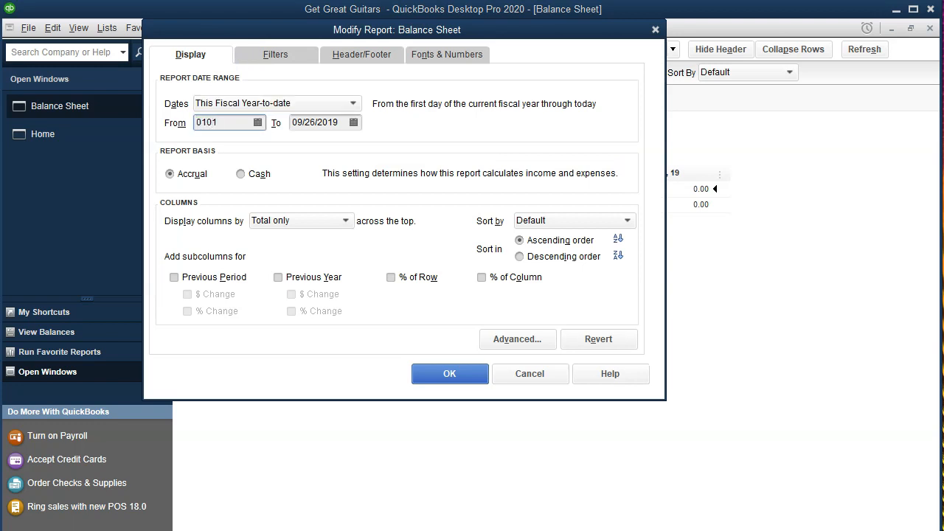
text(/01/20)
key(Tab)
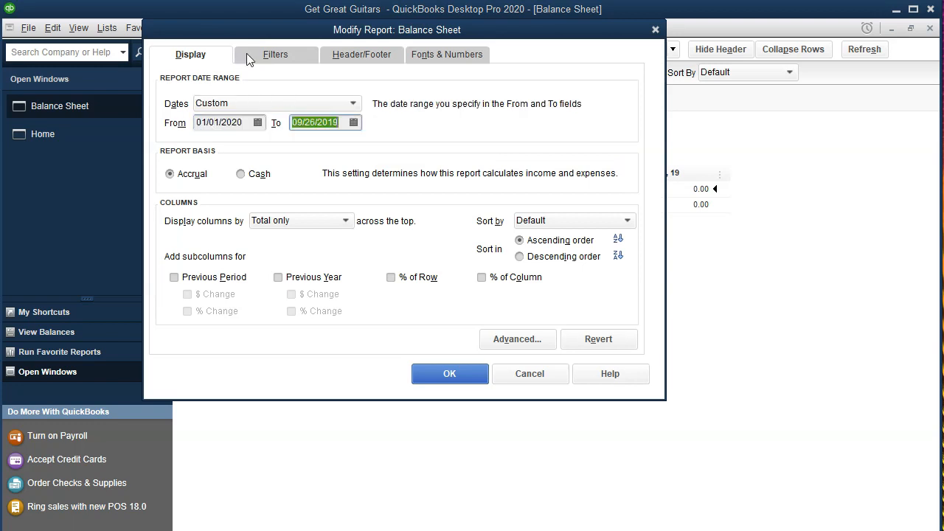
text(022920)
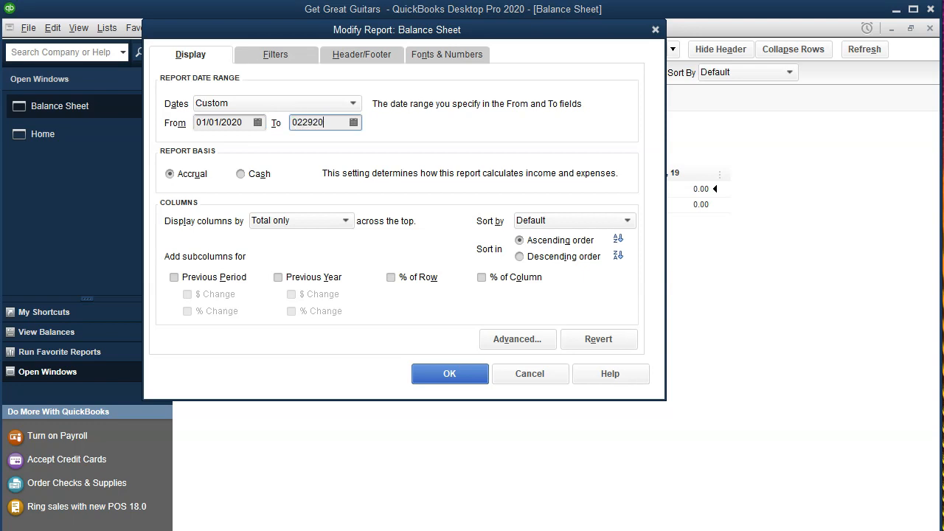
key(Tab)
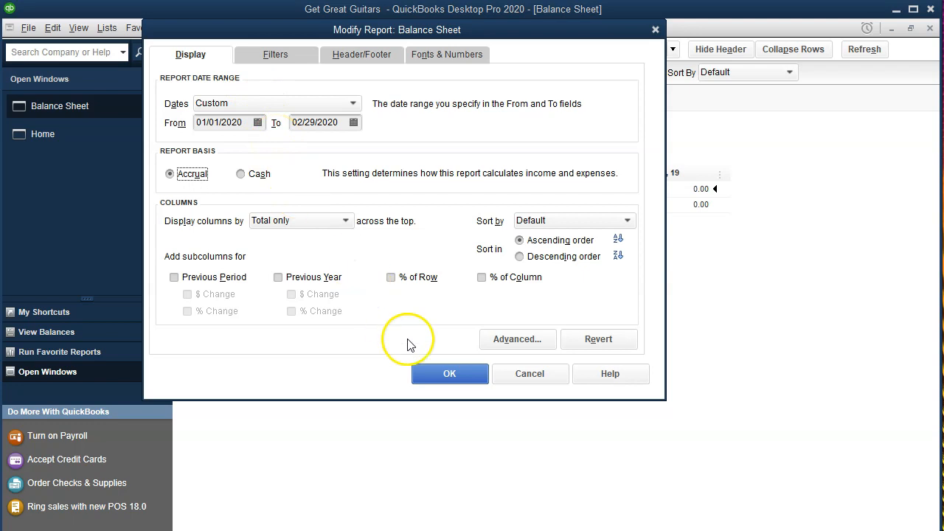
click(449, 374)
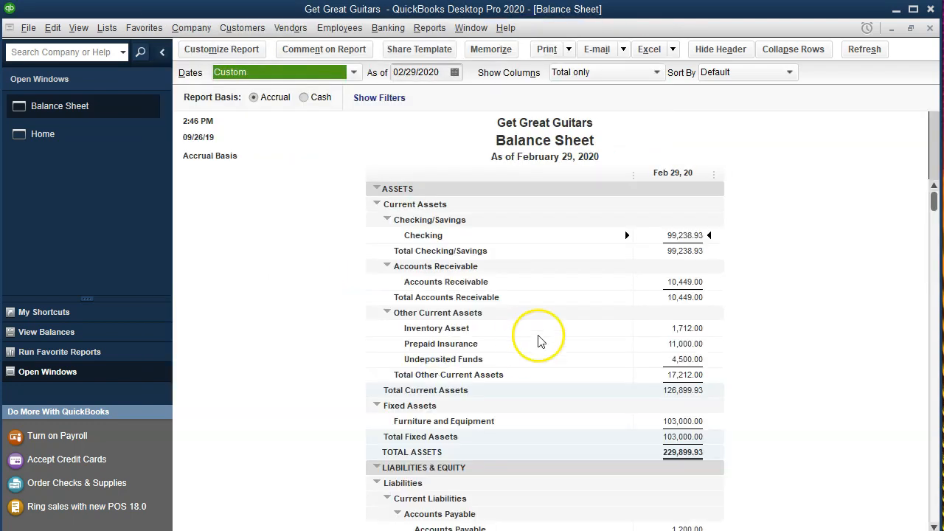
Step: Compare the balance sheet's Checking balance with the February statement's ending balance in Bank Rec.xlsx, switching between QuickBooks and Excel
click(685, 234)
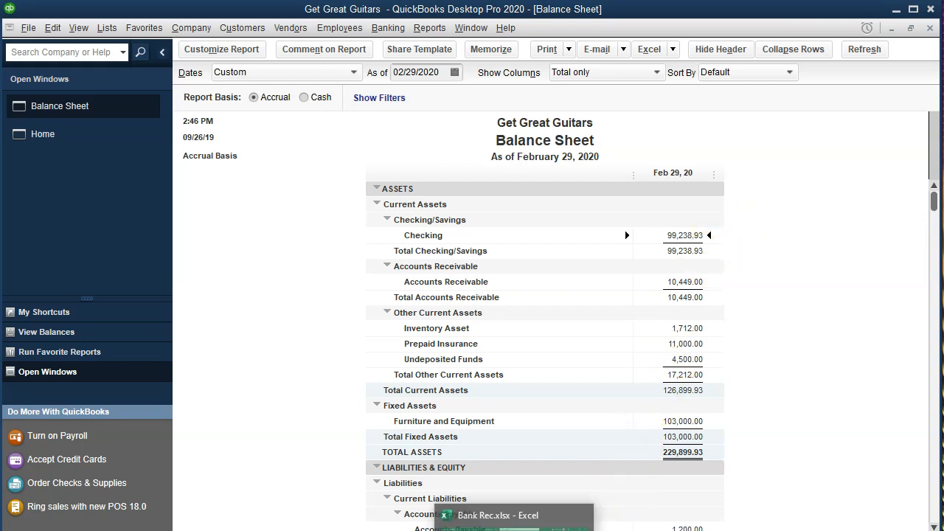
click(515, 529)
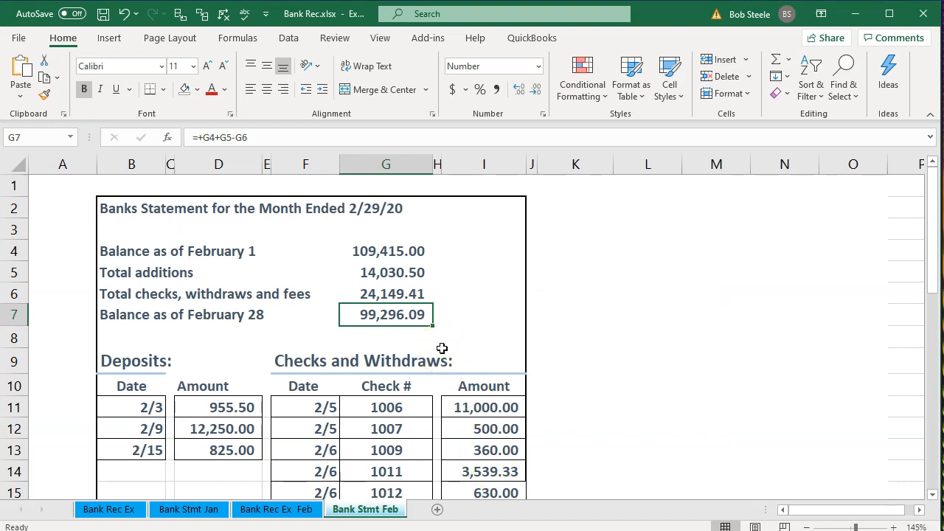
click(855, 13)
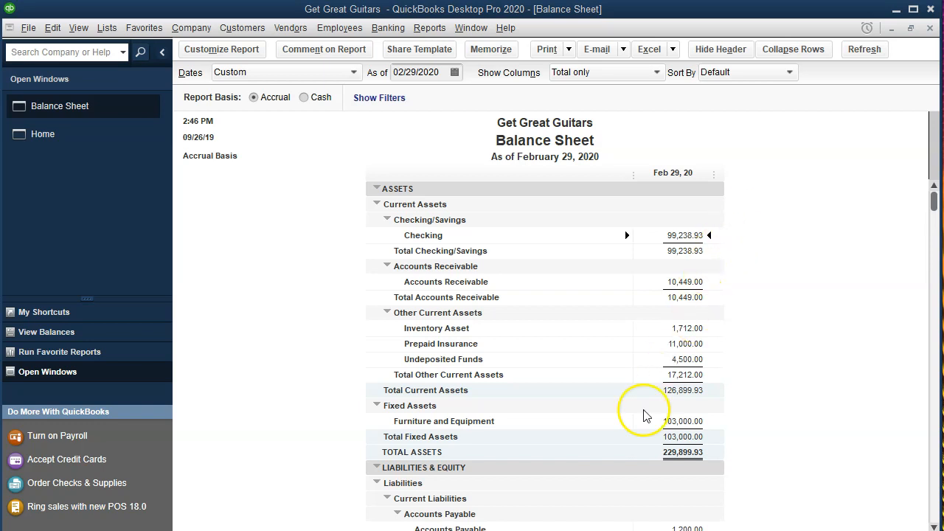
click(515, 528)
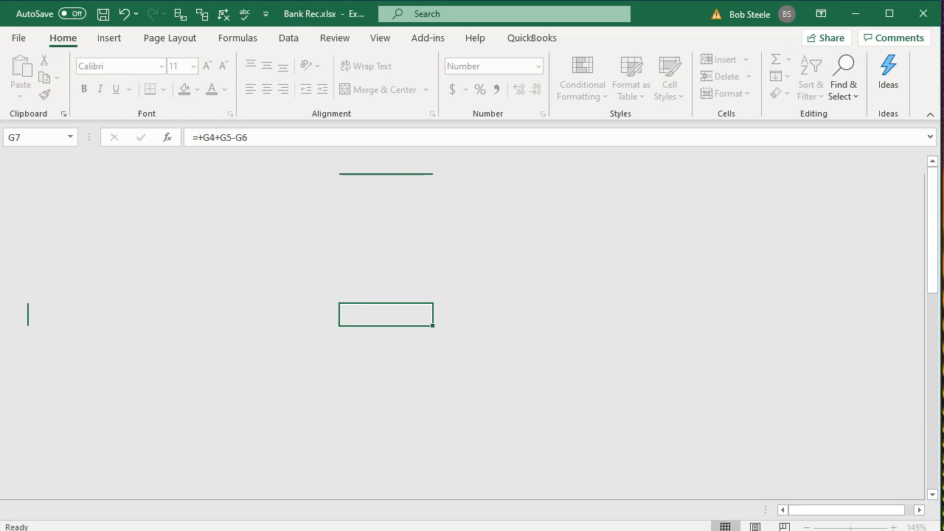
Step: Check the February 1 balance against the January 31 ending balance on the January bank statement sheet
click(397, 250)
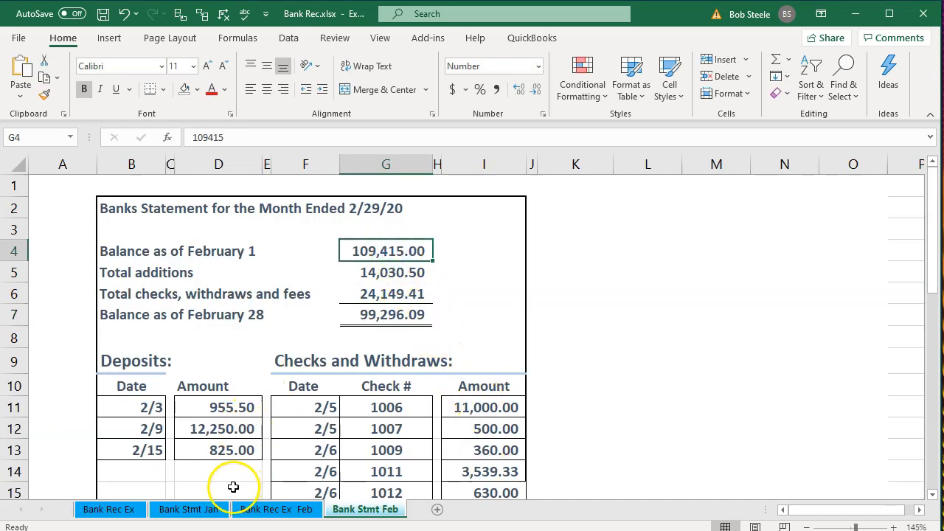
click(210, 510)
scroll(398, 325, up, 1)
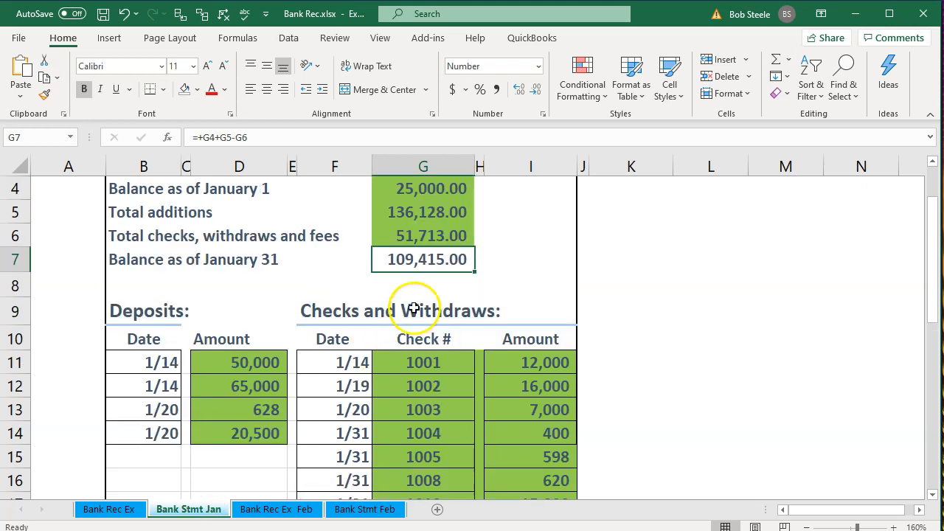
click(371, 510)
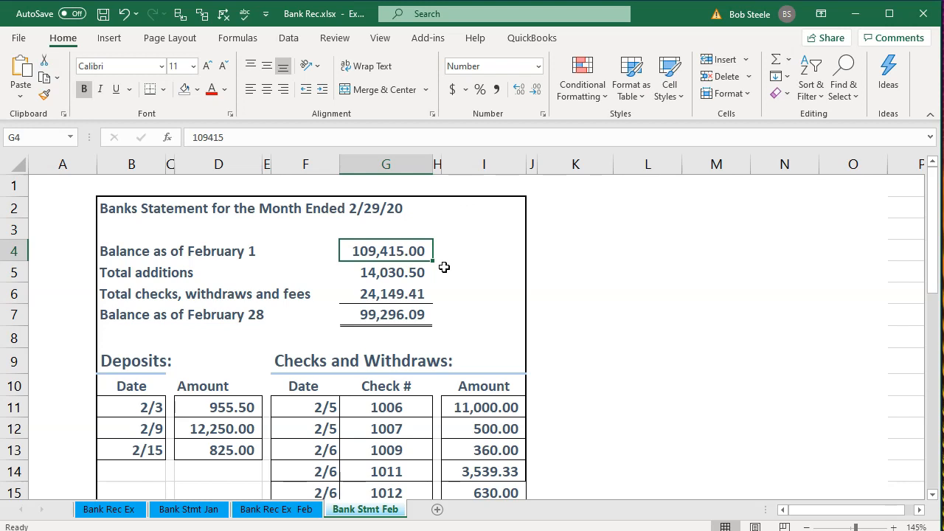
Step: Examine the February statement's total additions, total withdrawals, ending balance and the amounts of its first three checks
click(408, 273)
click(411, 295)
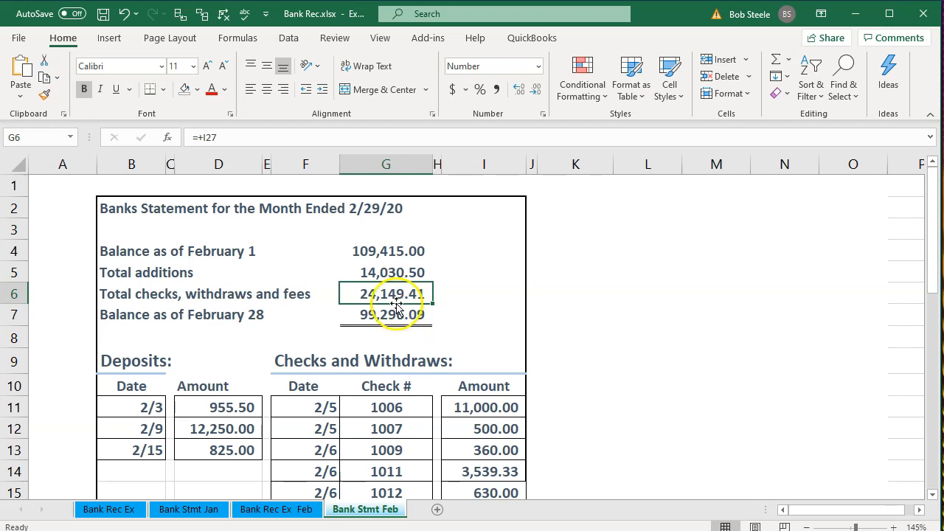
click(397, 316)
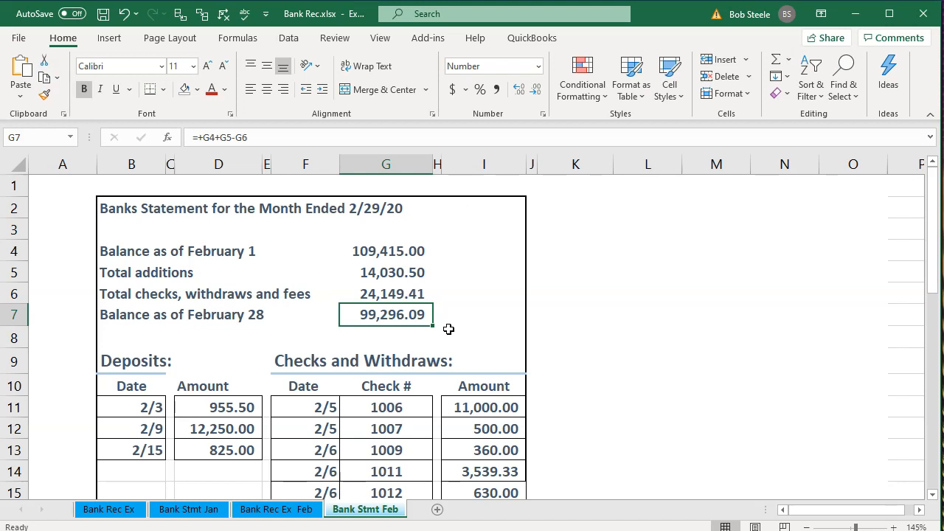
scroll(448, 329, down, 2)
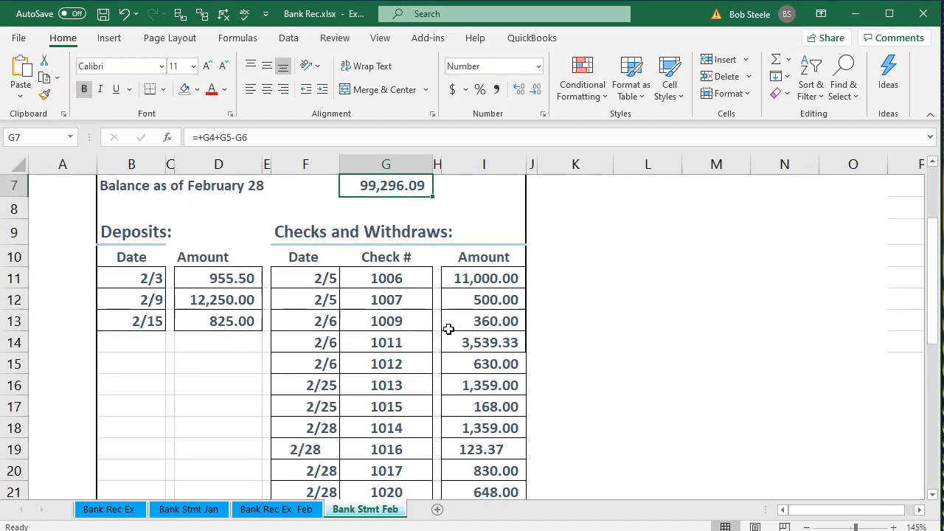
drag(481, 278, 482, 321)
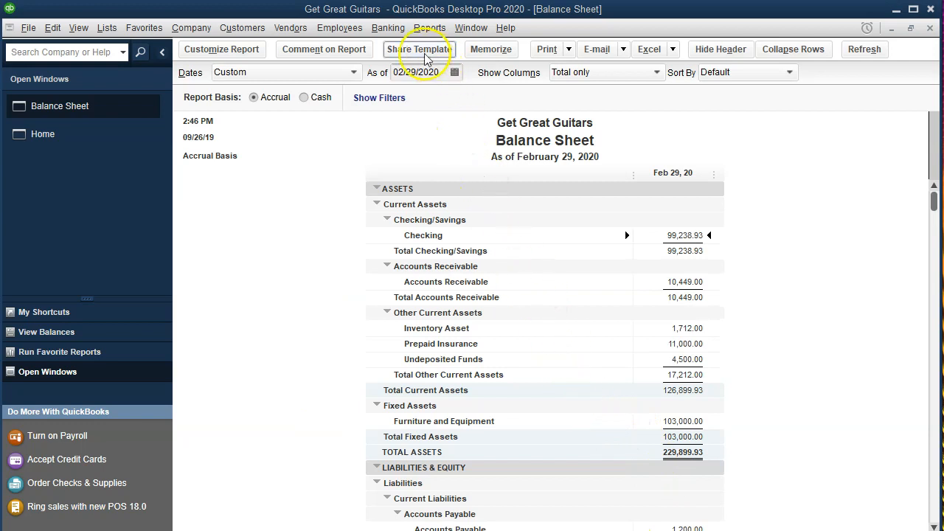
Step: Switch to QuickBooks and begin a reconciliation of the Checking account with statement date 02/29/2020
click(390, 33)
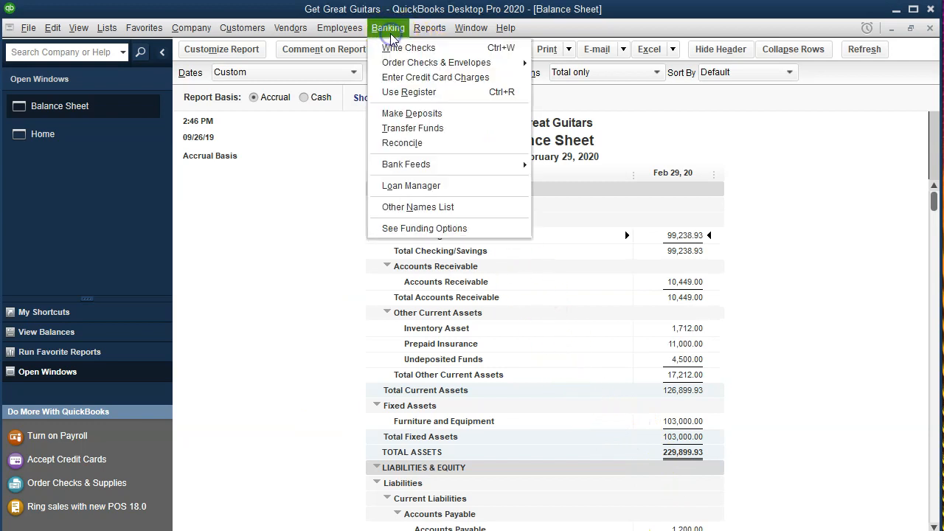
click(436, 144)
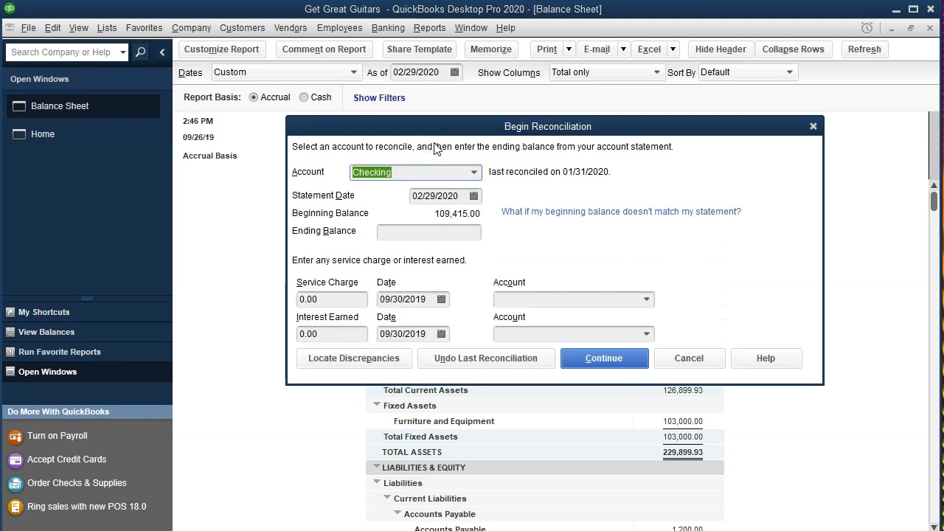
key(Tab)
key(Tab)
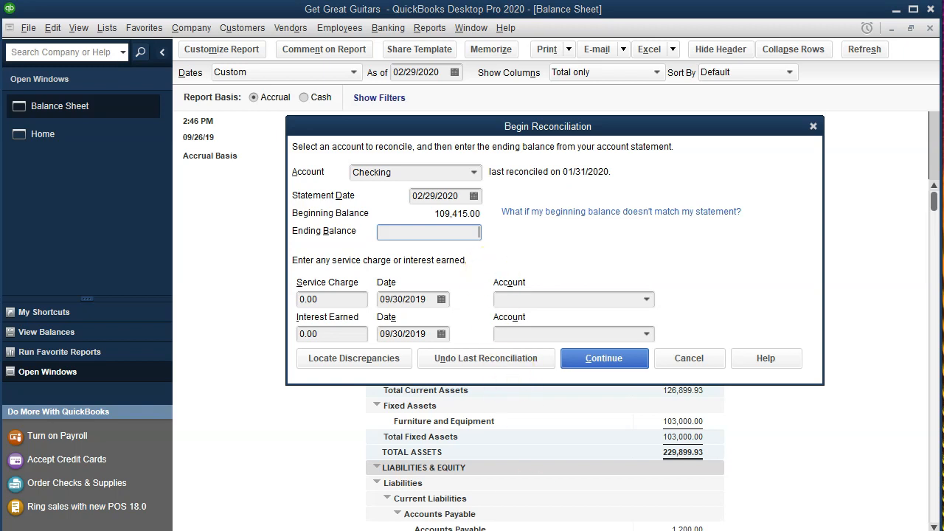
Step: Look up the February 28 balance on the Excel bank statement, enter 99,296.09 as the reconciliation's ending balance, and continue
key(alt+Tab)
scroll(385, 280, up, 2)
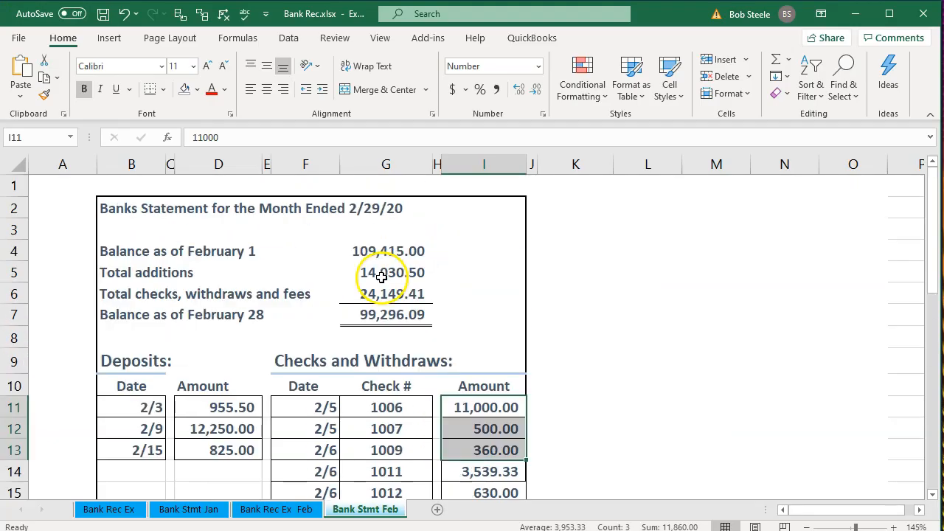
click(397, 318)
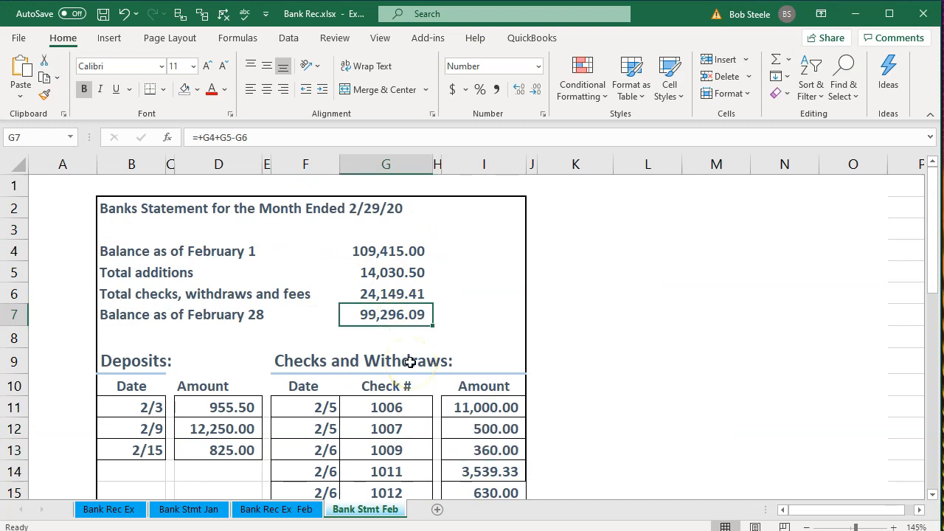
click(854, 15)
click(443, 234)
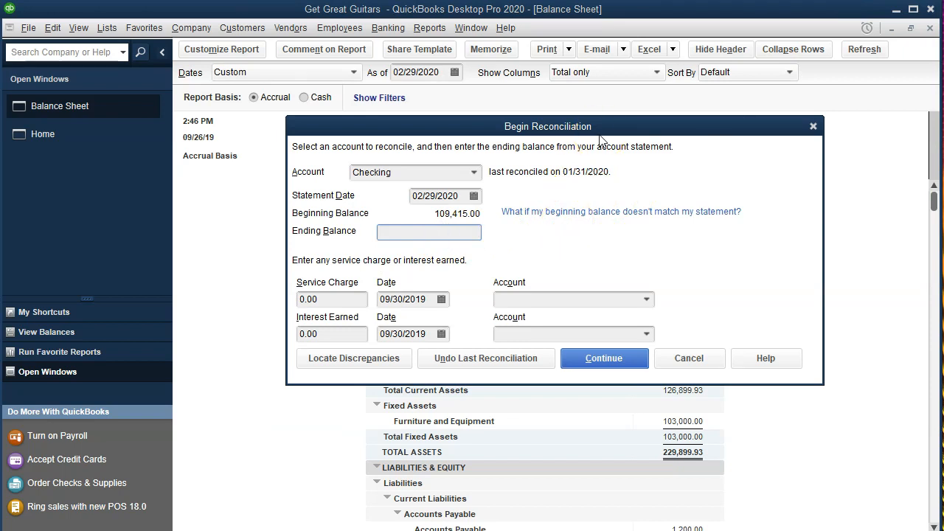
text(99296.09)
key(Tab)
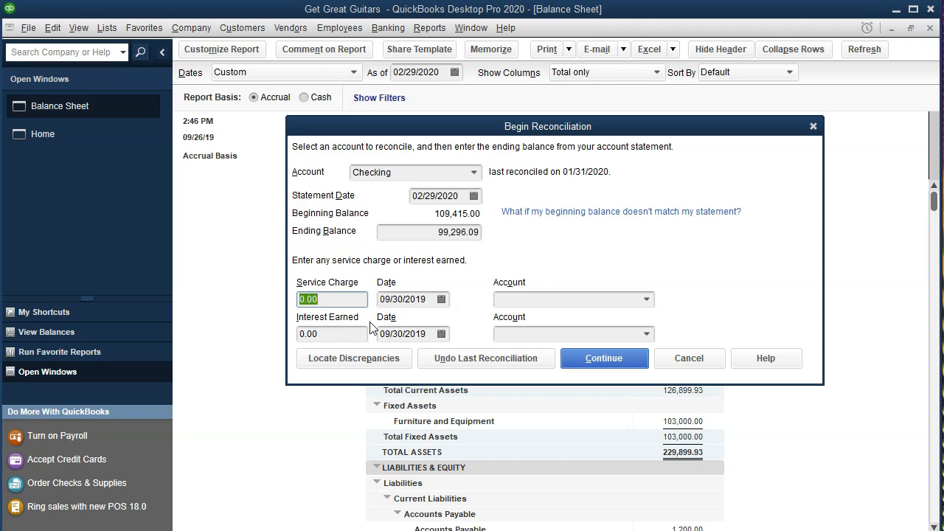
click(601, 360)
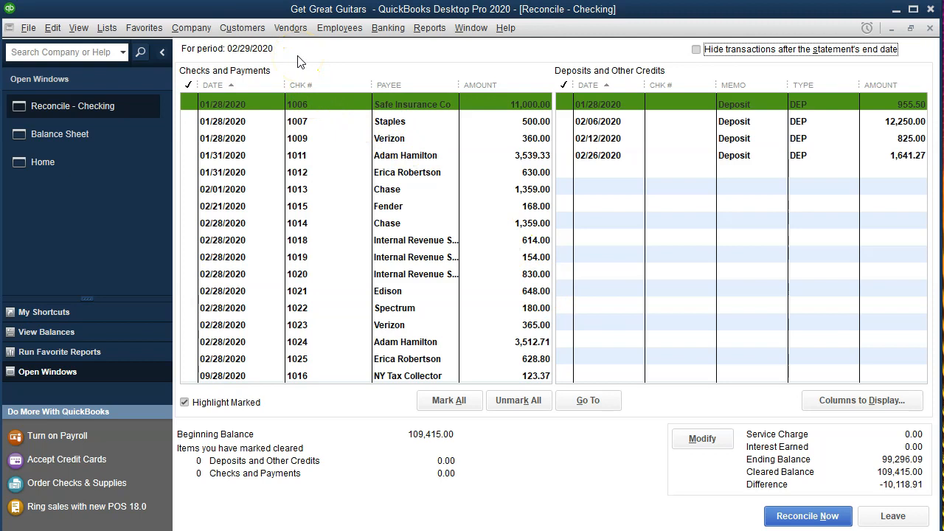
Step: Try the options for hiding transactions after the statement's end date and highlighting marked items, restoring both settings
click(696, 49)
click(696, 49)
click(184, 402)
click(185, 402)
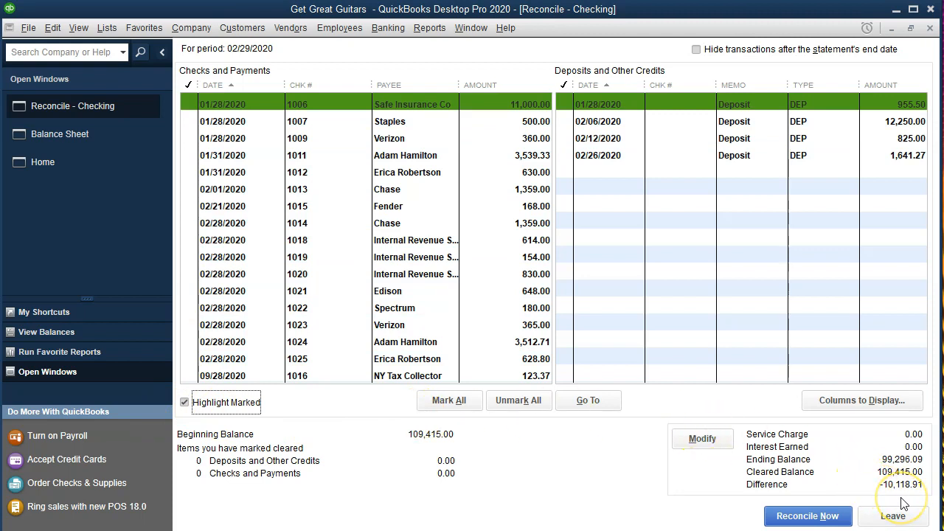
Step: Mark all checks and deposits in the reconciliation as cleared, and unmark them all again
click(459, 404)
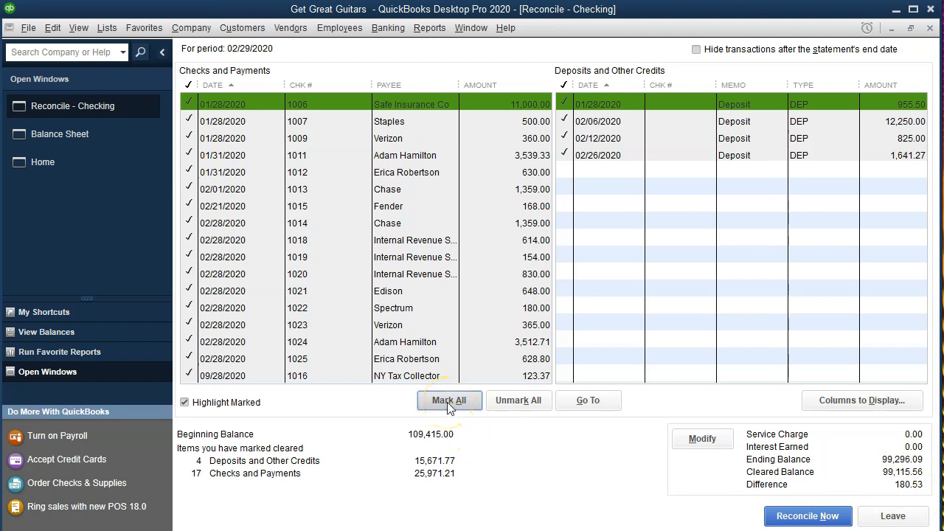
click(521, 405)
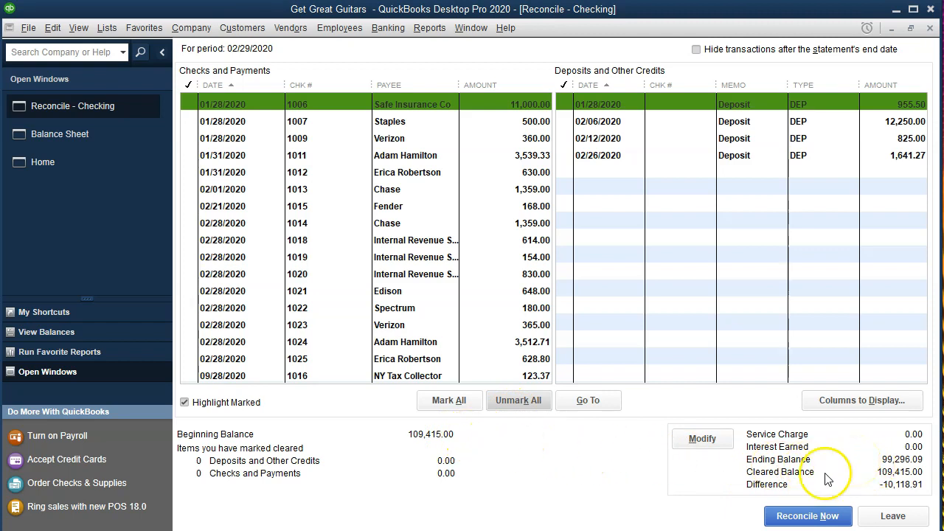
Step: Compare the February bank statement's balances, deposits and checks in Excel with the Checking reconciliation in QuickBooks
key(alt+Tab)
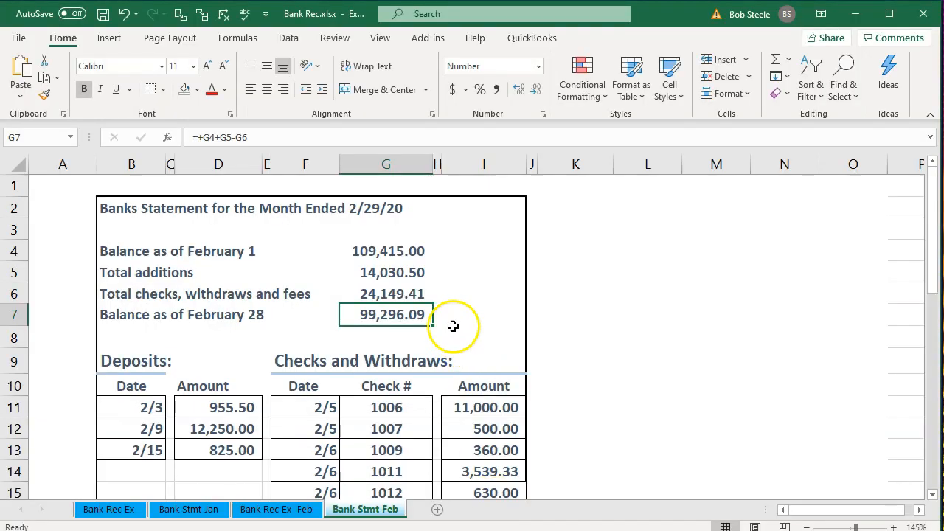
click(855, 14)
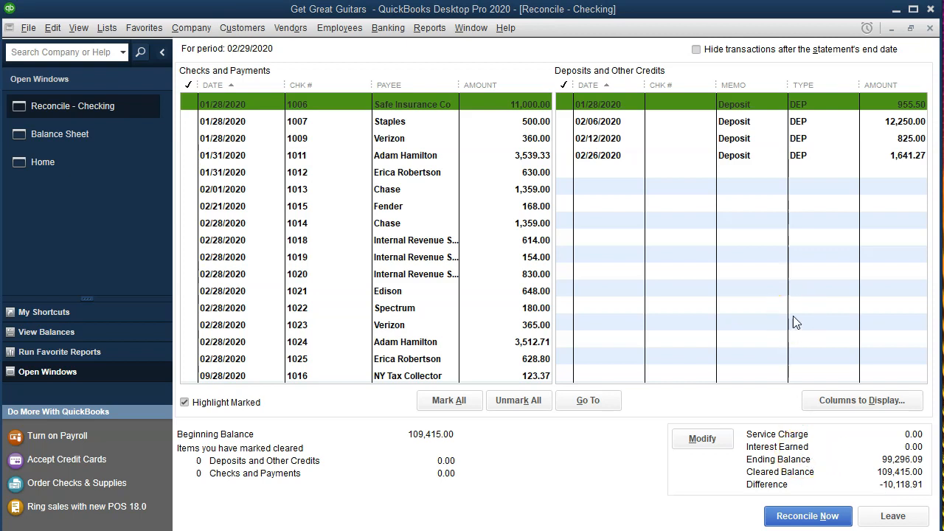
key(alt+Tab)
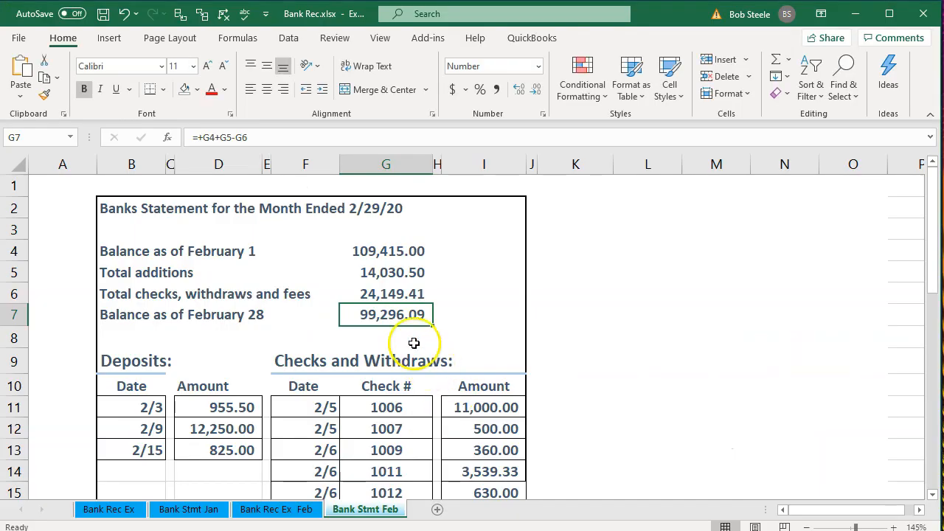
click(413, 341)
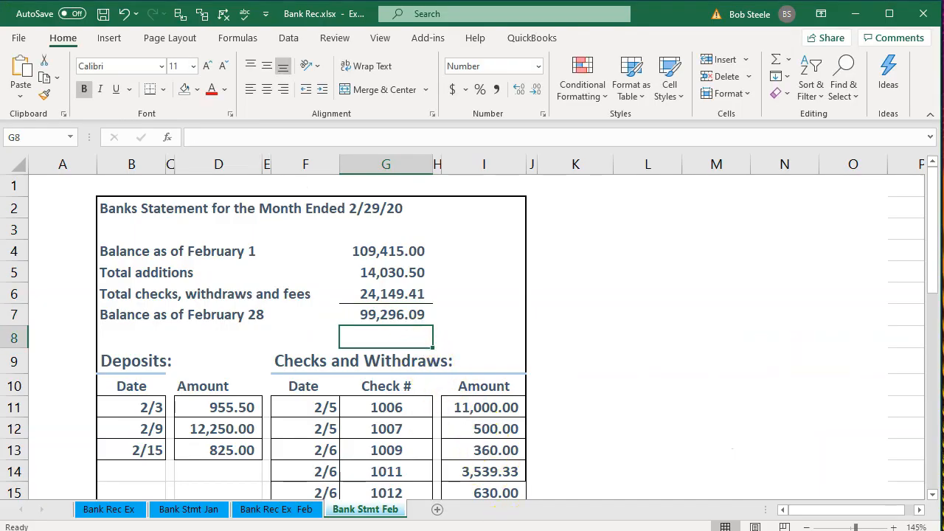
key(alt+Tab)
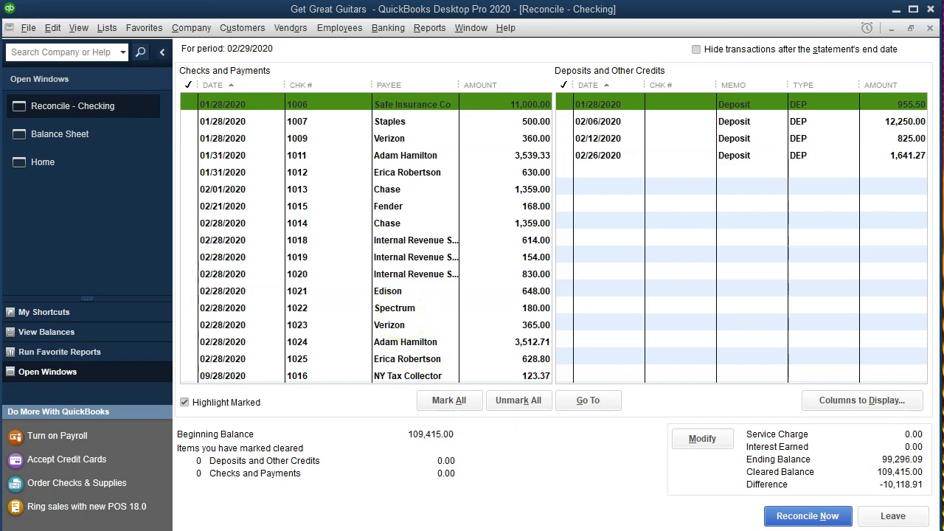
key(alt+Tab)
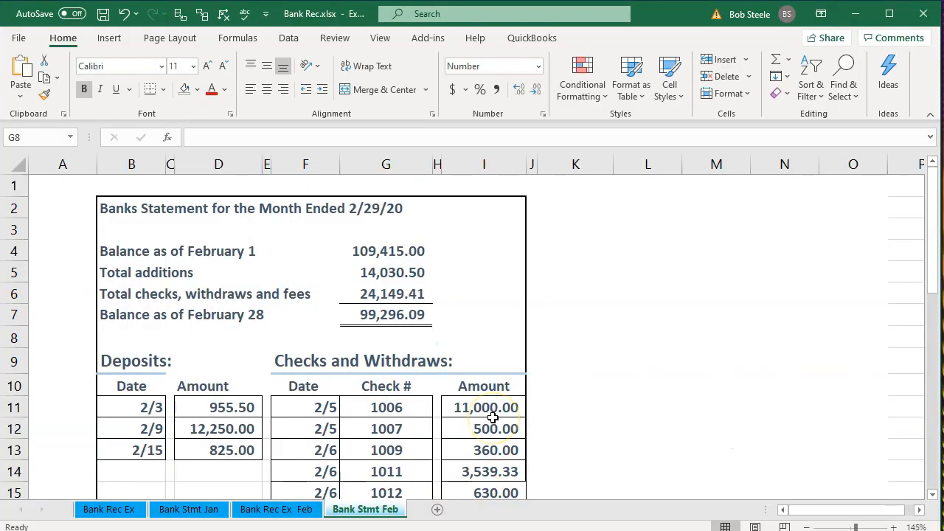
click(472, 407)
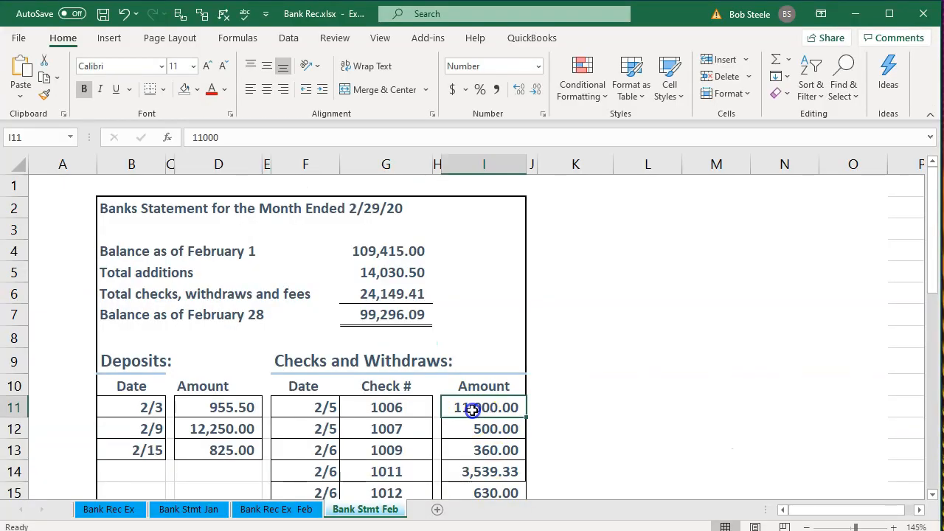
scroll(472, 410, down, 1)
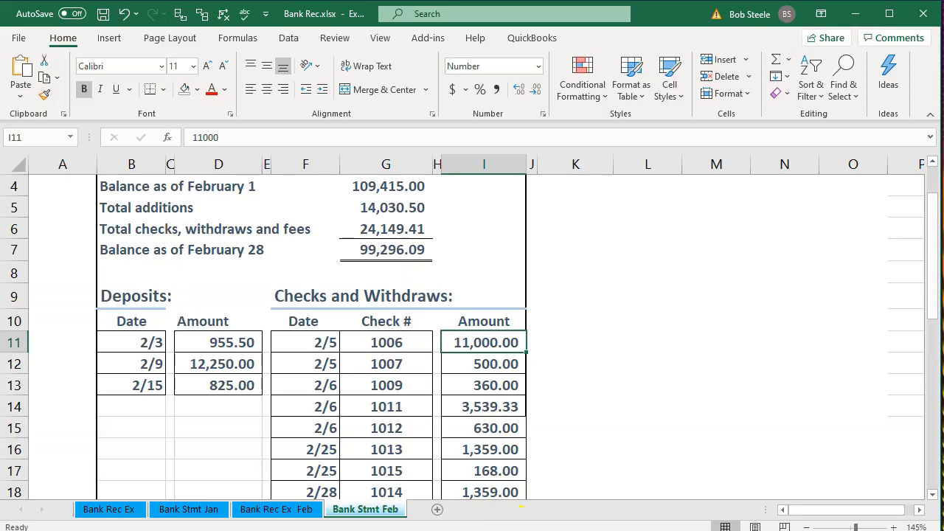
key(alt+Tab)
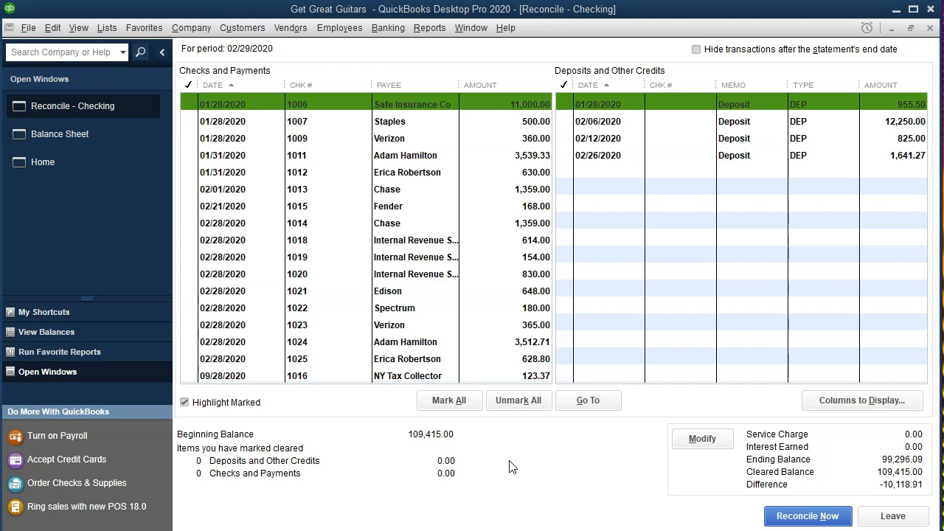
key(alt+Tab)
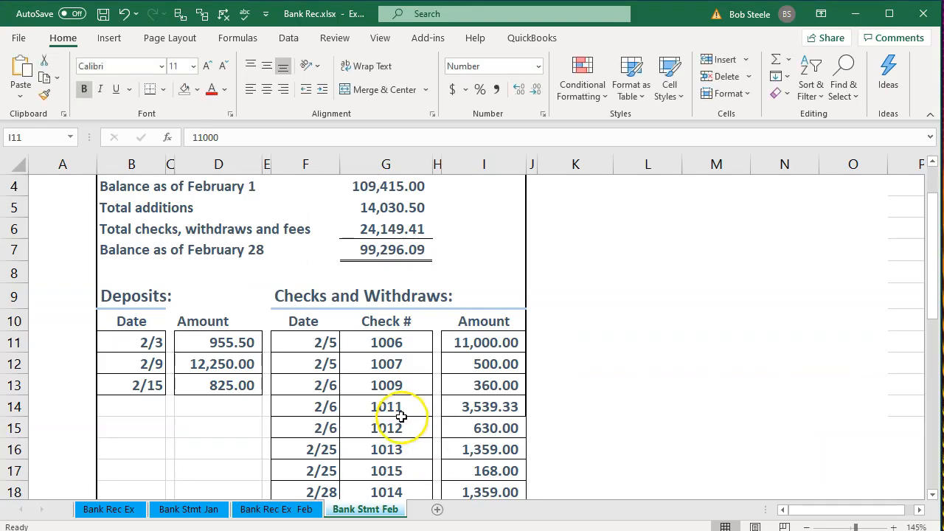
click(399, 411)
click(357, 405)
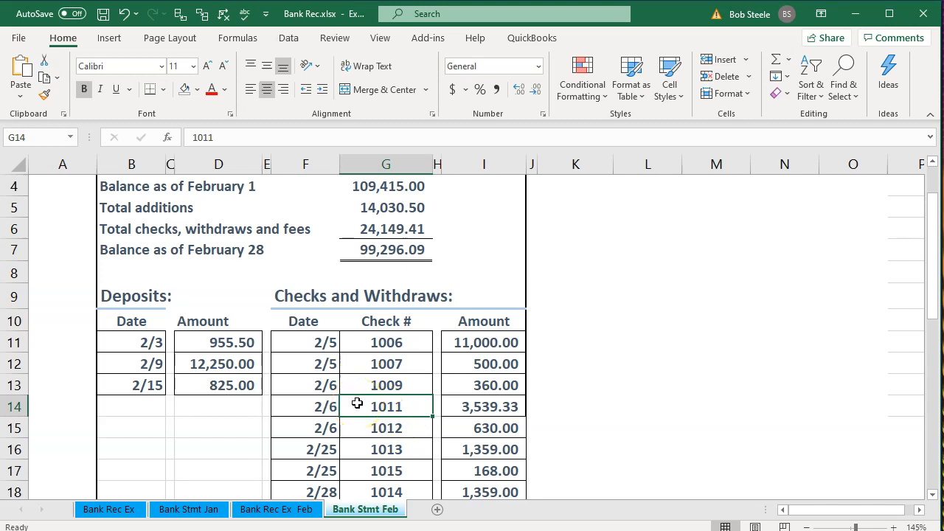
Step: Fill the Balance as of February 1 amount on the bank statement with green
scroll(365, 369, up, 1)
click(382, 251)
right_click(389, 252)
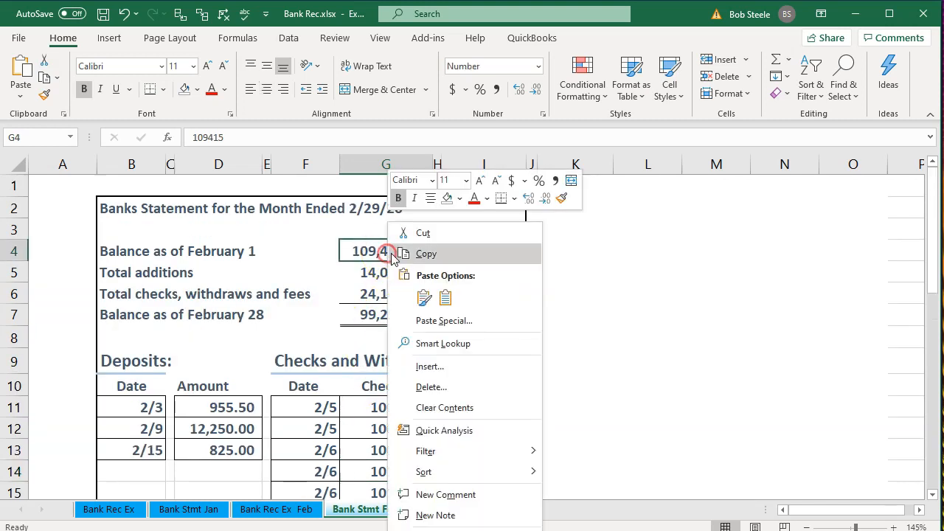
click(458, 198)
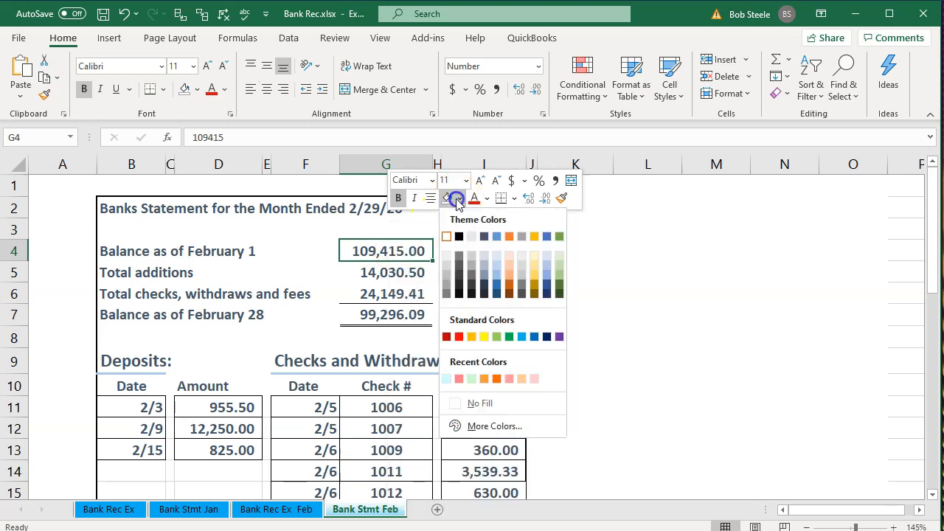
click(508, 337)
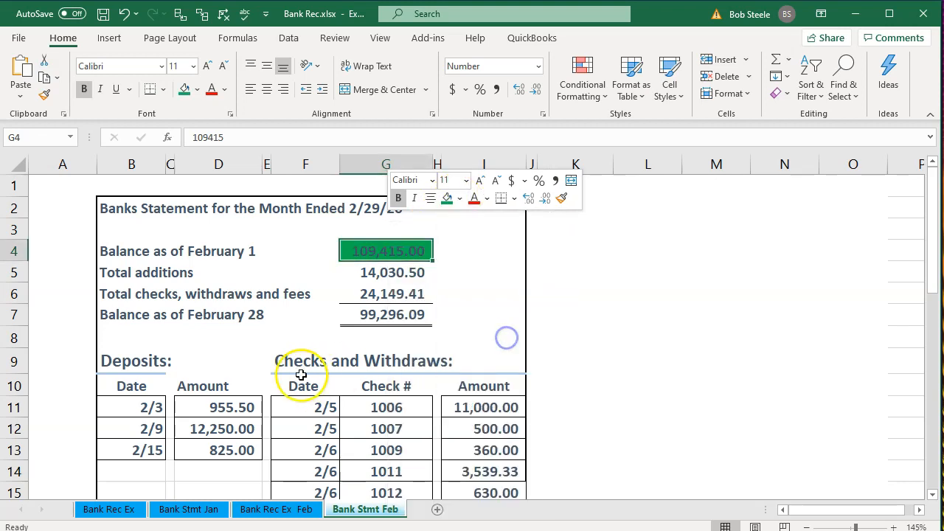
Step: Look up the 2/3 deposit of 955.50 on the bank statement, and mark the matching deposit as cleared in the QuickBooks reconciliation
scroll(299, 374, down, 1)
click(242, 343)
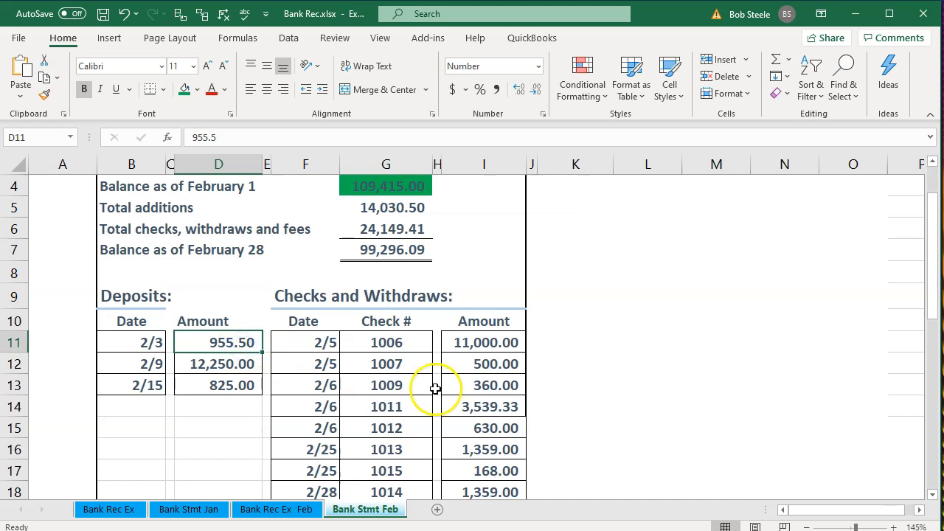
click(110, 342)
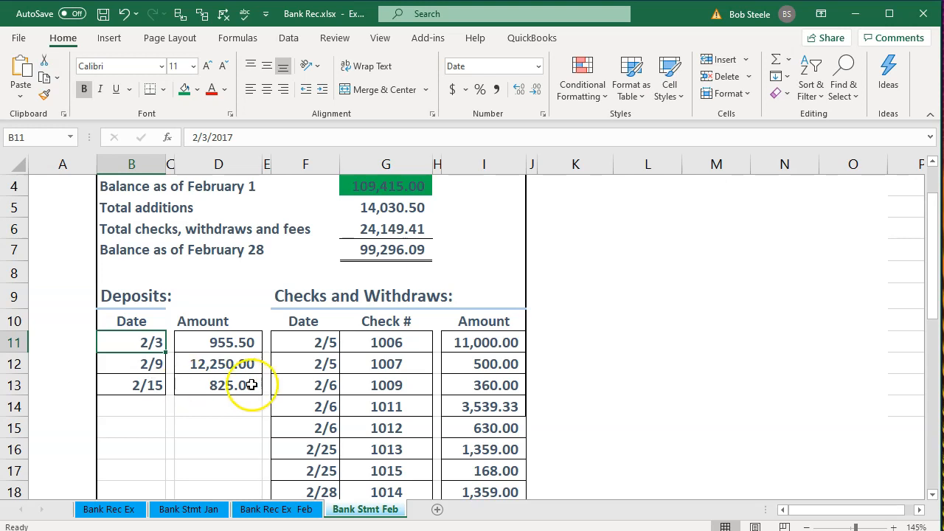
mouse_move(514, 530)
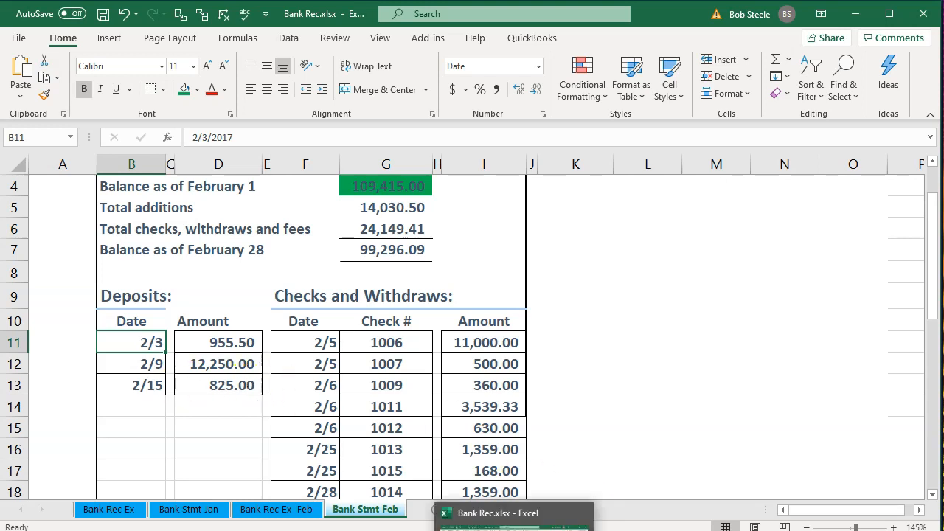
click(549, 530)
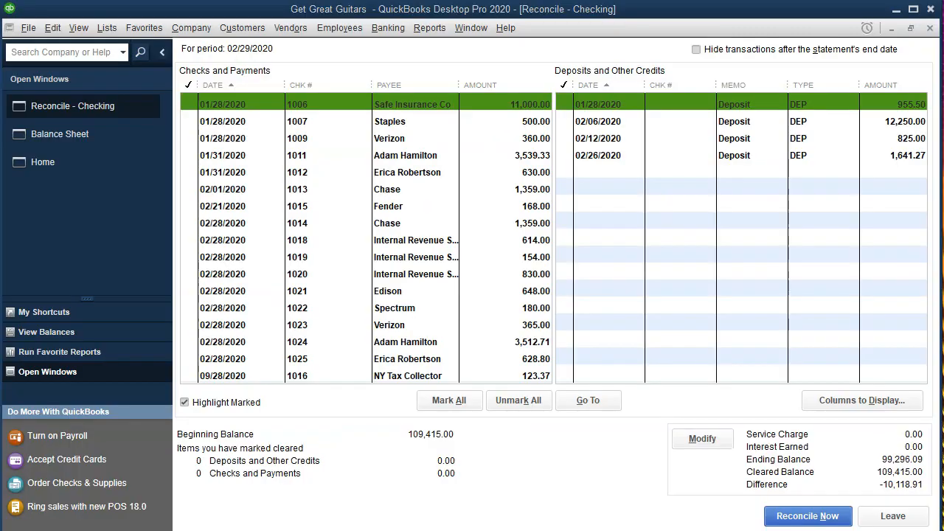
click(899, 105)
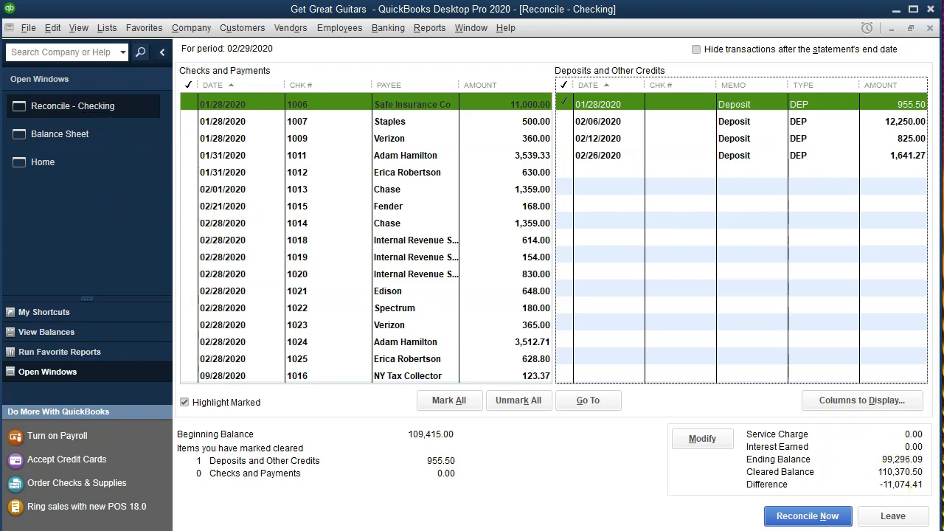
Step: Switch to the Excel bank statement and shade the 2/3 deposit's date and amount light green
key(alt+Tab)
drag(150, 344, 184, 341)
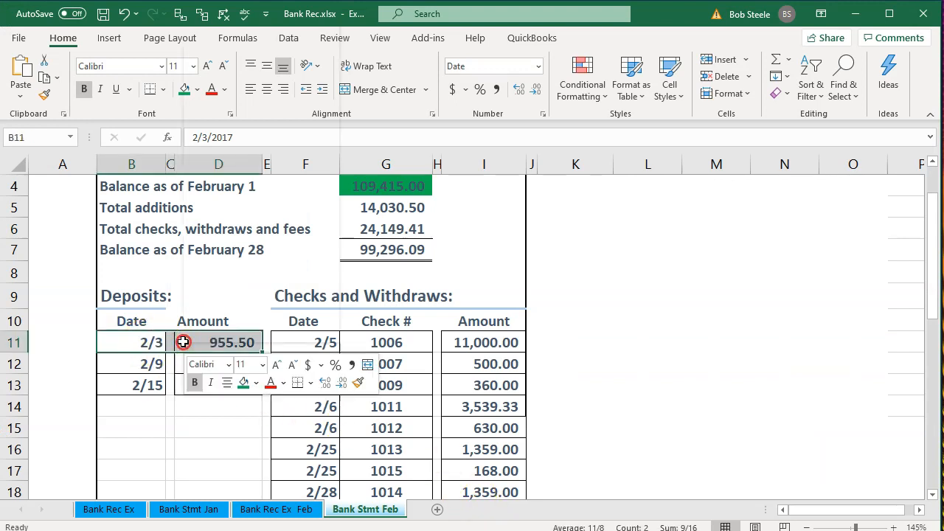
right_click(236, 352)
click(304, 389)
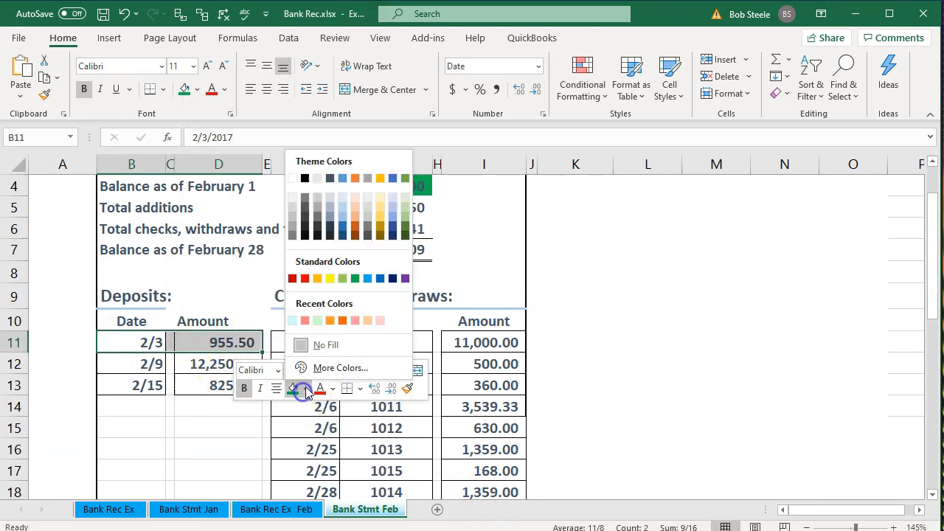
click(345, 280)
Step: Mark the 12,250.00 deposit as cleared in QuickBooks and shade the matching 2/9 deposit light green on the Excel statement
click(188, 367)
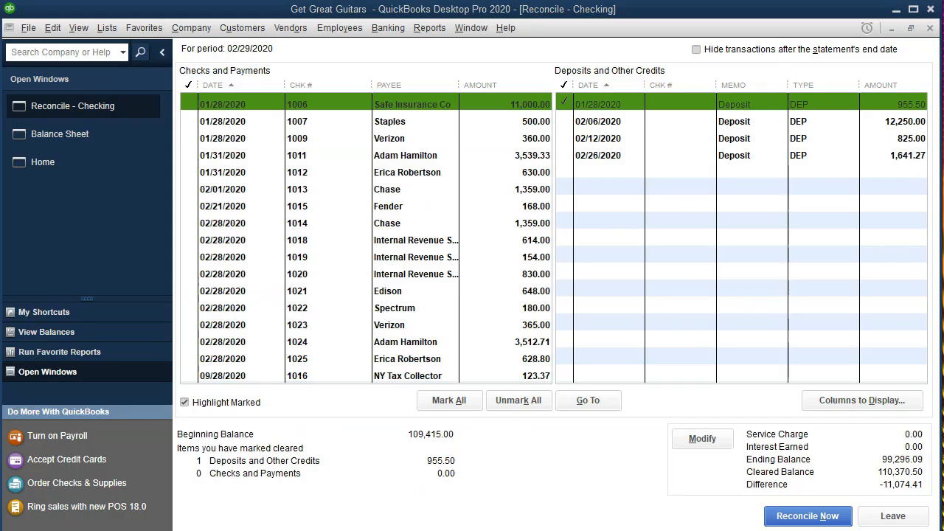
click(889, 122)
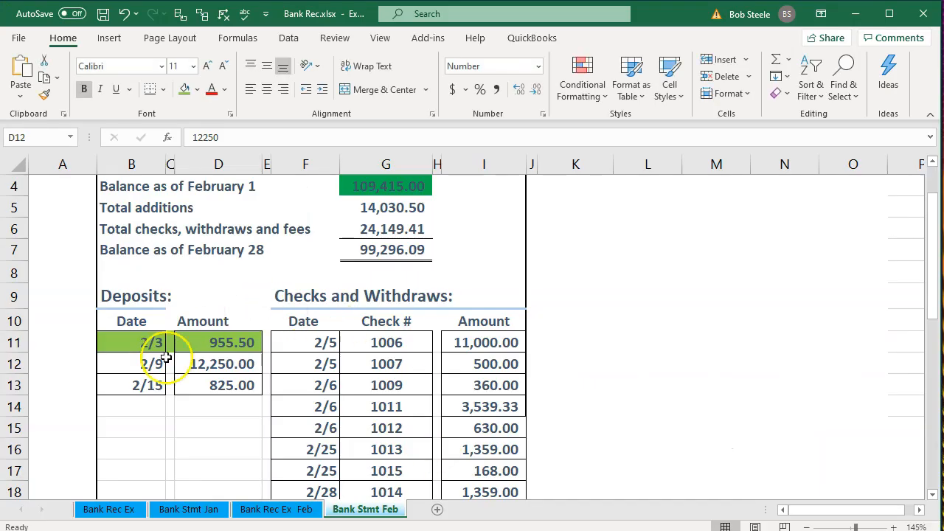
drag(151, 364, 208, 367)
right_click(208, 367)
right_click(238, 365)
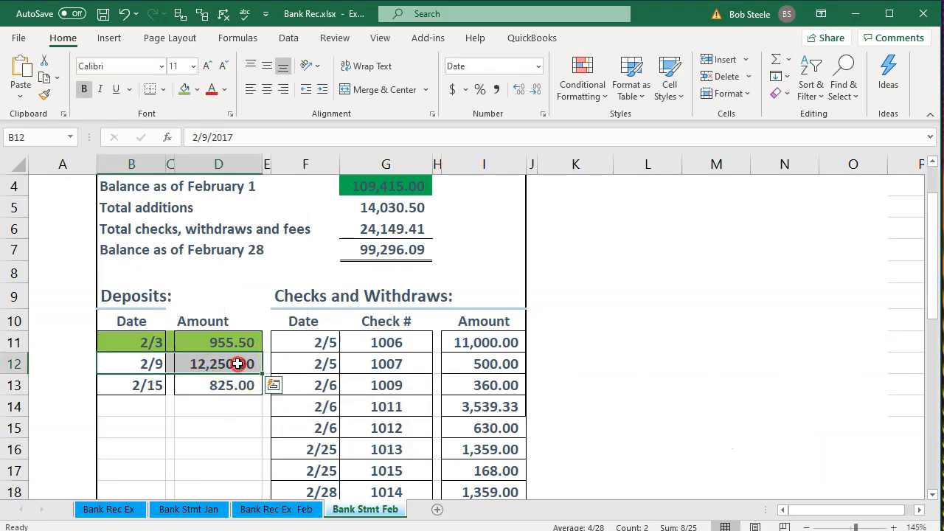
click(274, 397)
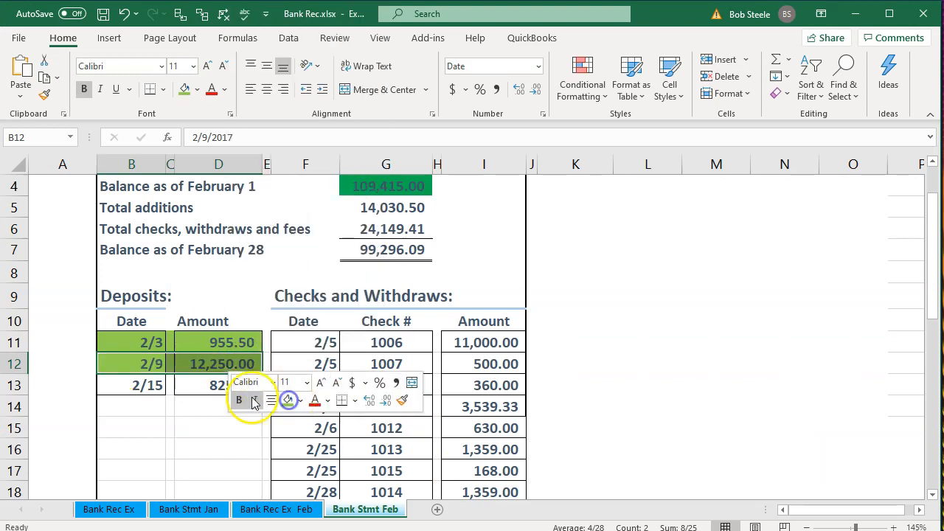
Step: Mark the 825.00 deposit as cleared in QuickBooks and shade the matching 2/15 deposit light green on the Excel statement
click(192, 382)
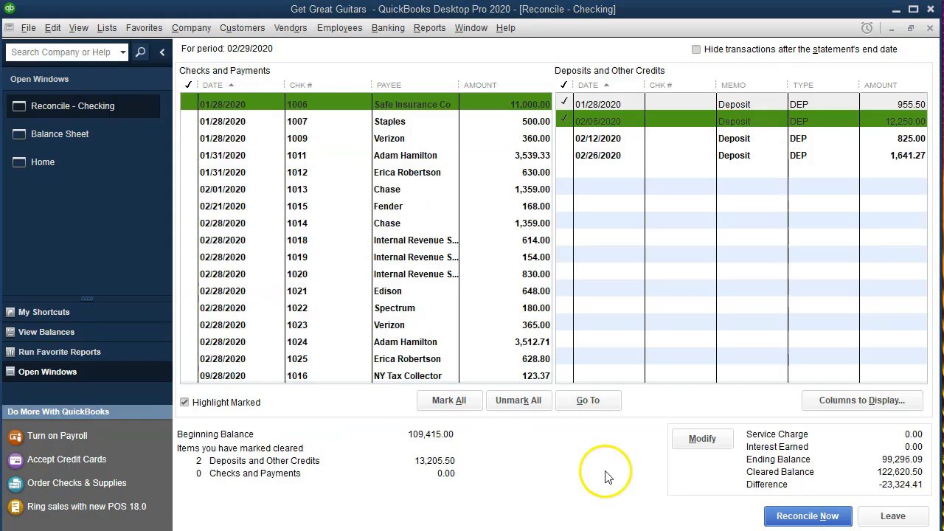
click(811, 138)
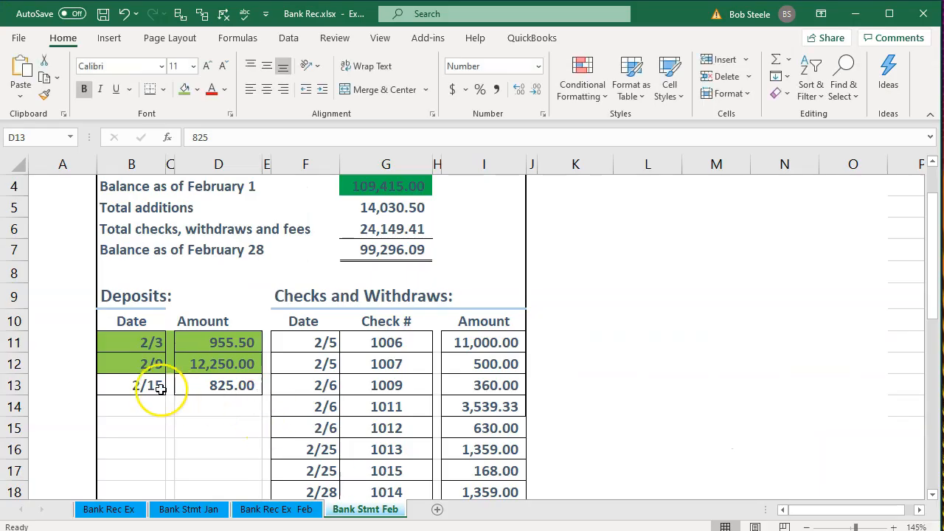
drag(158, 386, 212, 381)
right_click(226, 385)
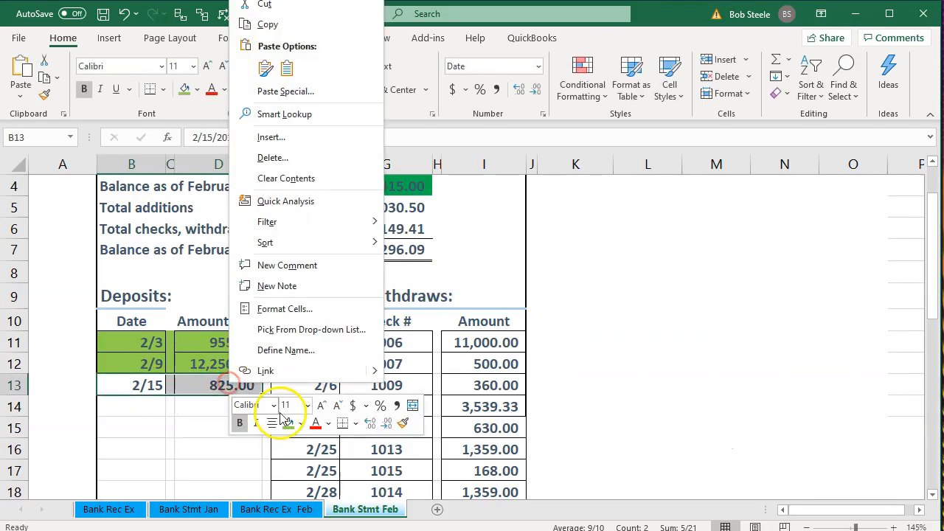
click(288, 424)
click(120, 405)
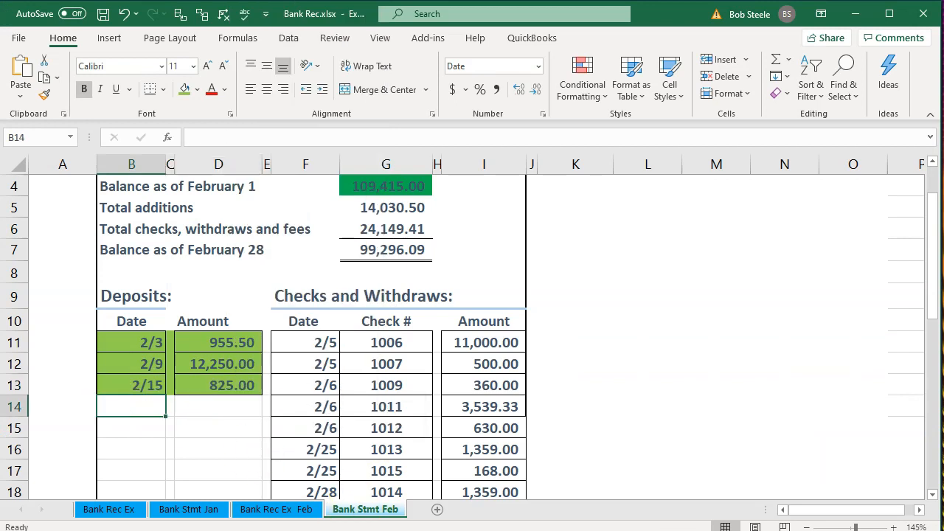
Step: Review the date, check number and amount of check 1006 on the bank statement, and return to the QuickBooks reconciliation
click(495, 349)
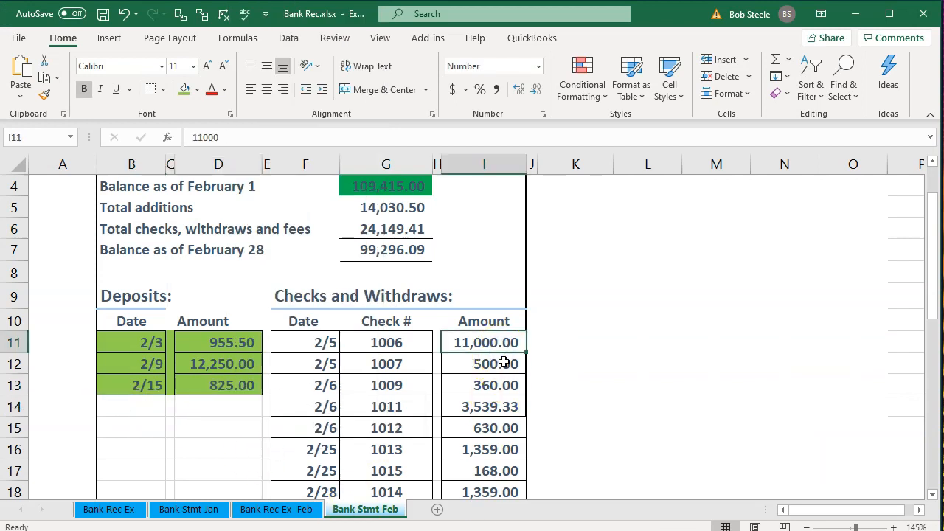
key(Left)
key(Left)
key(Left)
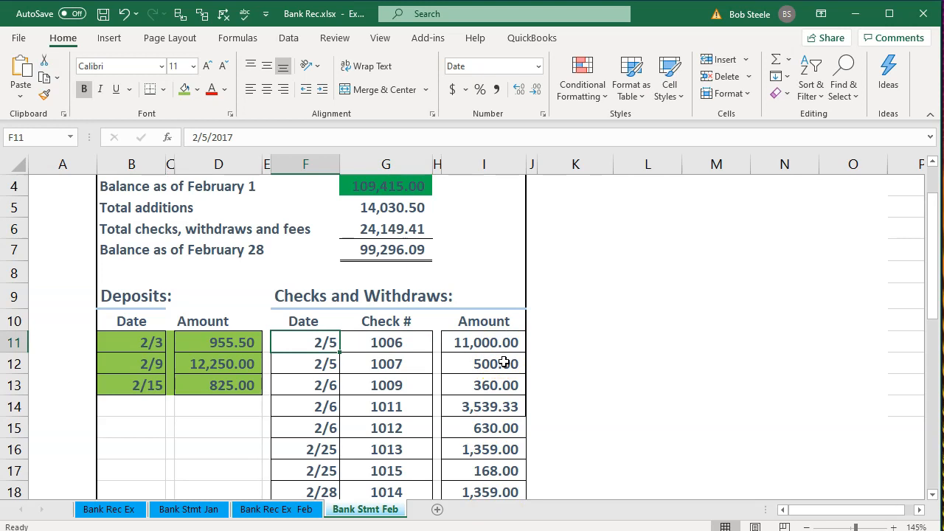
key(Right)
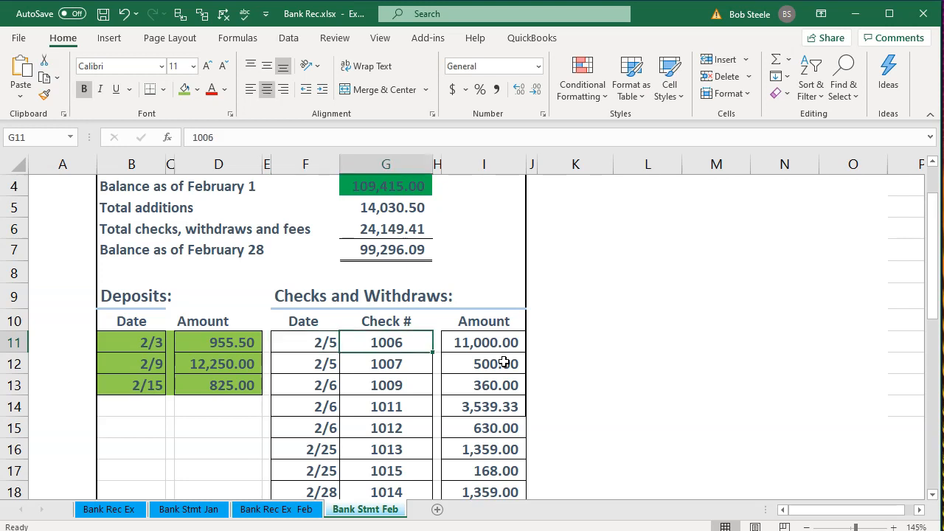
key(Right)
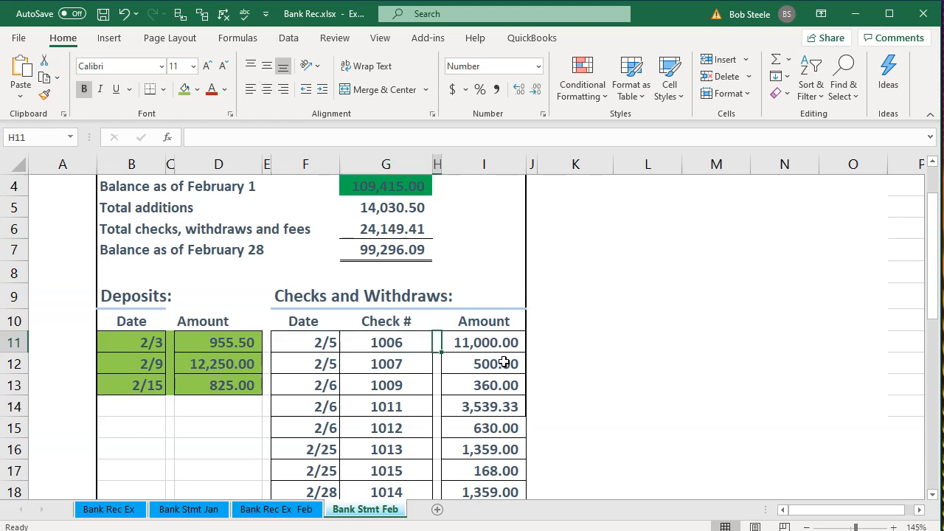
key(Right)
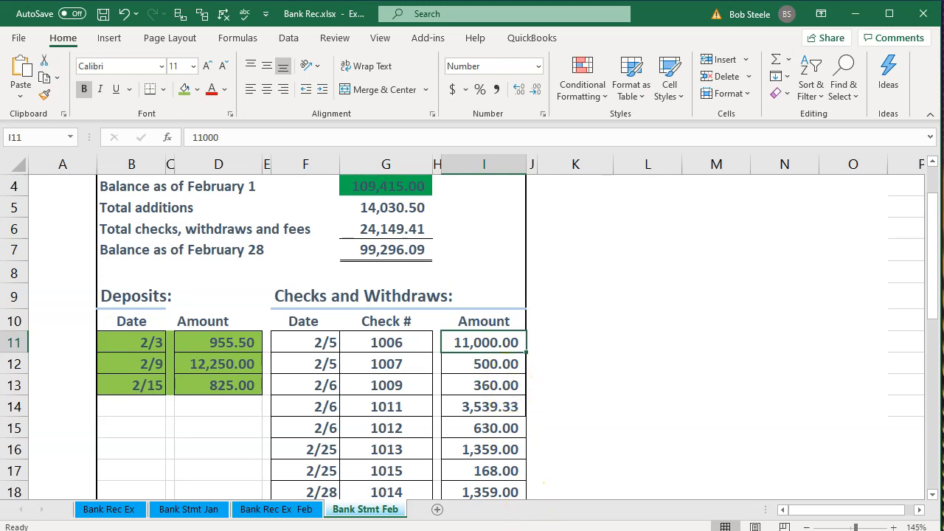
key(alt+Tab)
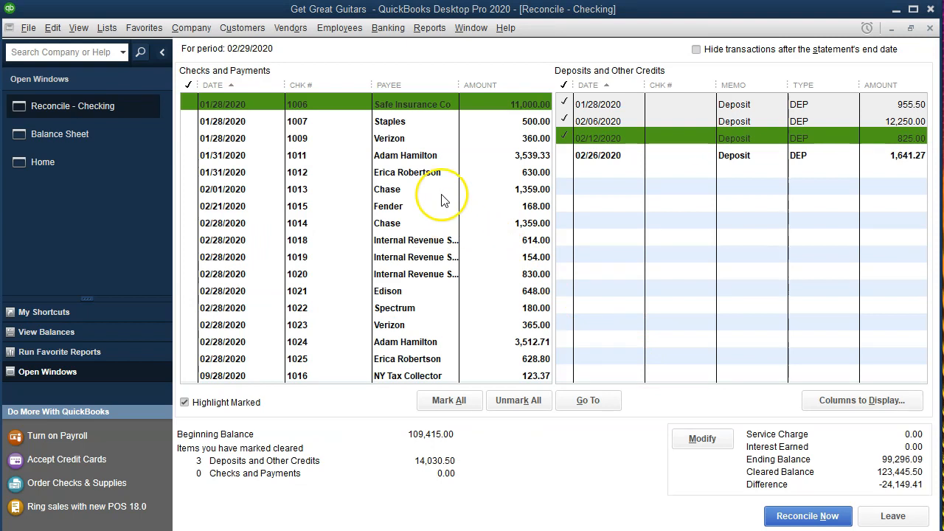
Step: Mark check 1006 for 11,000.00 as cleared in QuickBooks and shade its row light green on the Excel bank statement
click(493, 106)
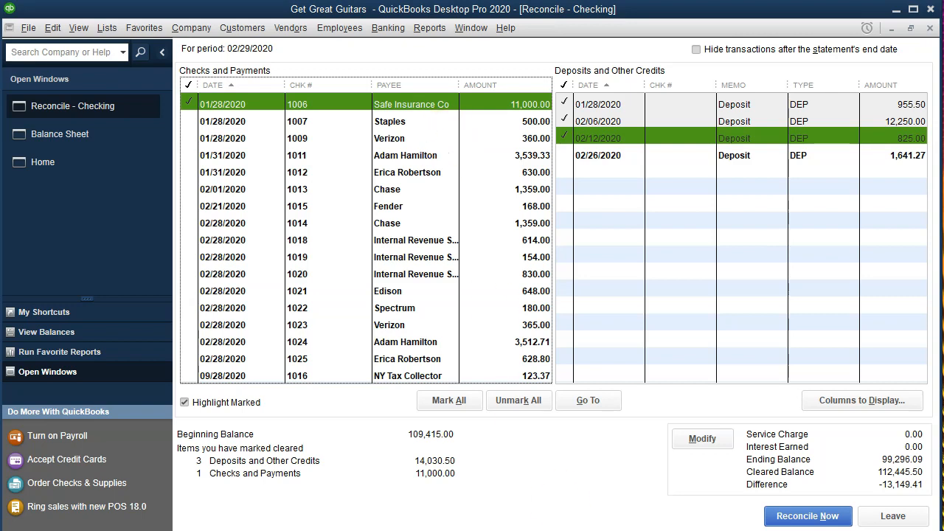
key(alt+Tab)
drag(320, 347, 481, 339)
right_click(481, 339)
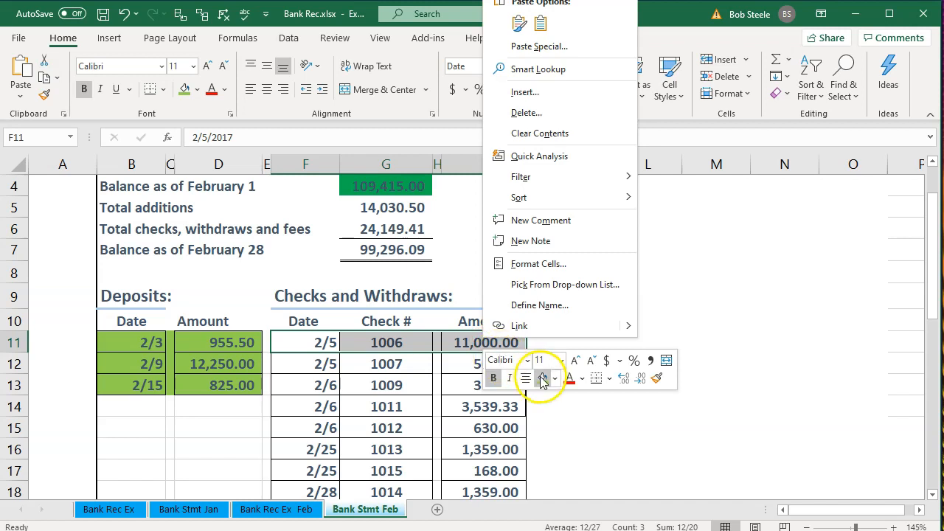
click(543, 378)
Step: Mark check 1007 for 500.00 as cleared in QuickBooks and shade its row light green on the Excel statement
click(418, 364)
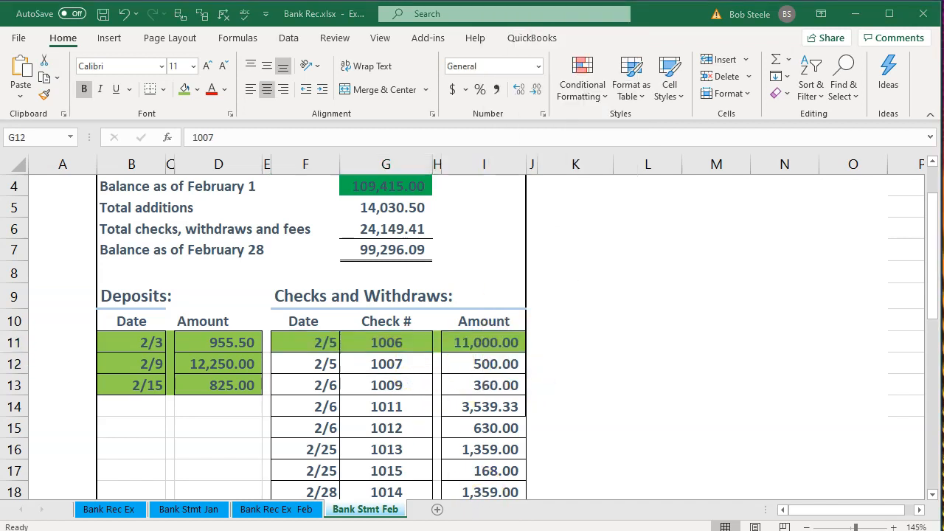
key(alt+Tab)
click(506, 121)
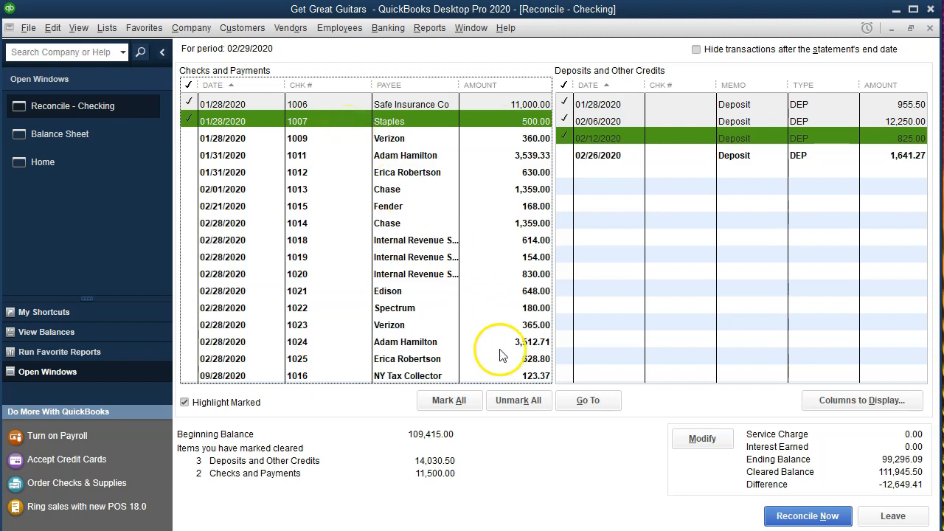
key(alt+Tab)
drag(318, 363, 491, 366)
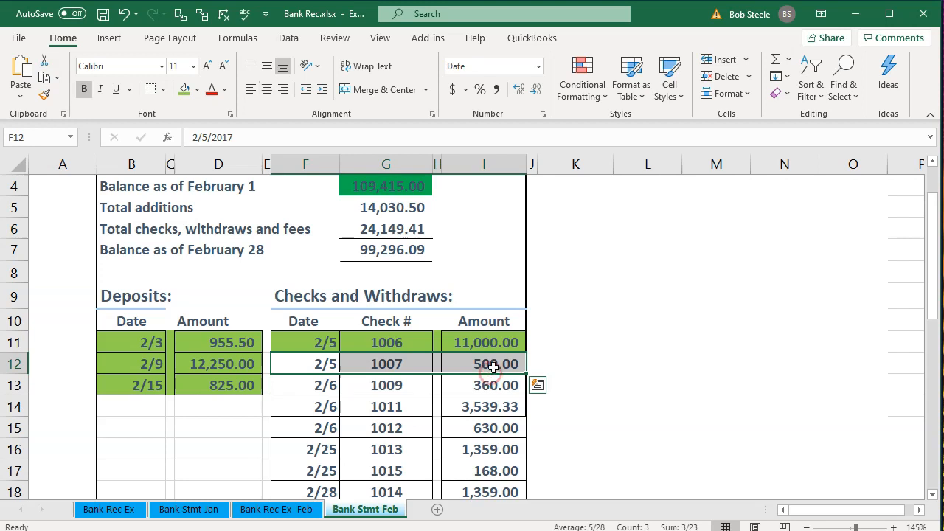
right_click(493, 364)
click(554, 409)
Step: Mark check 1009 for 360.00 as cleared in QuickBooks and shade its row light green on the Excel statement
click(391, 386)
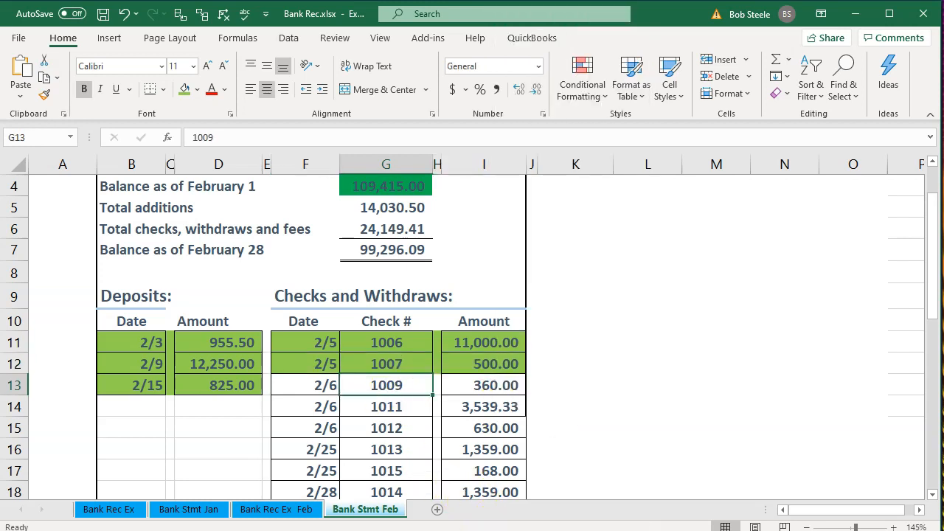
click(548, 530)
click(515, 137)
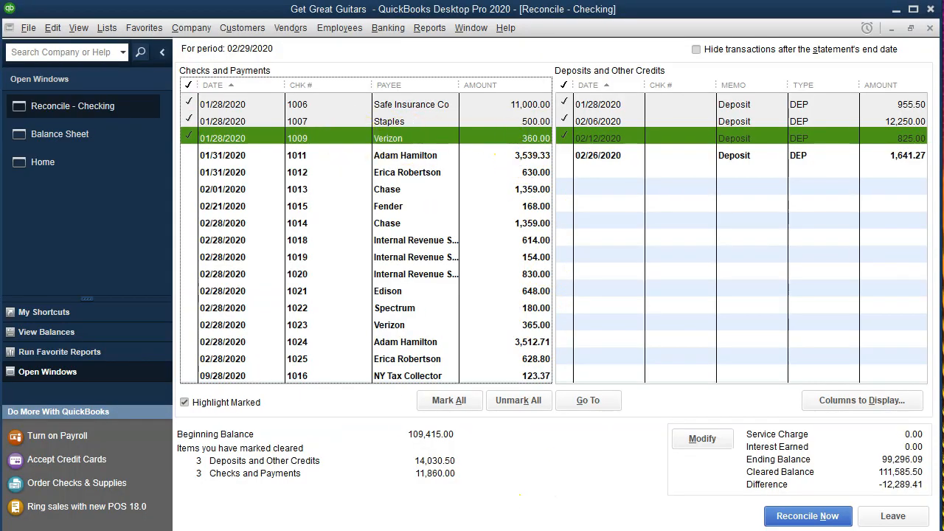
click(502, 530)
drag(324, 390, 462, 389)
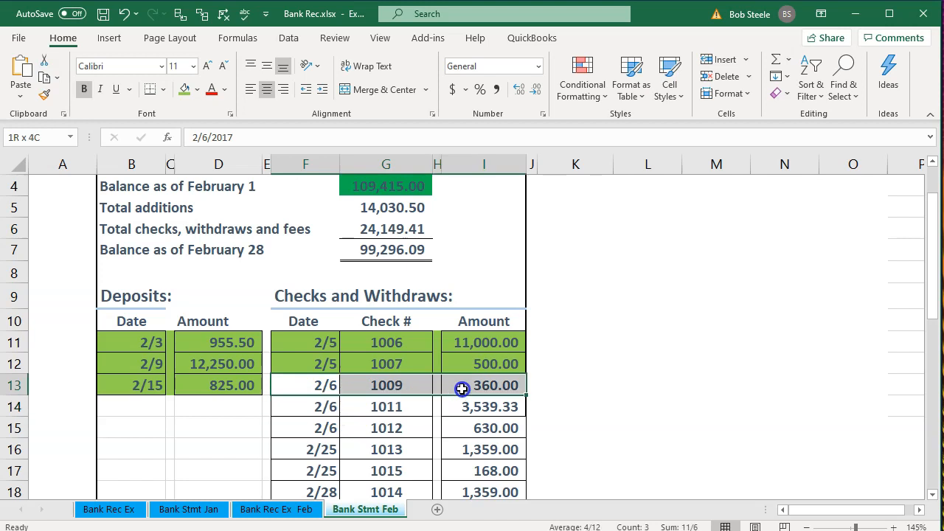
right_click(463, 388)
click(522, 429)
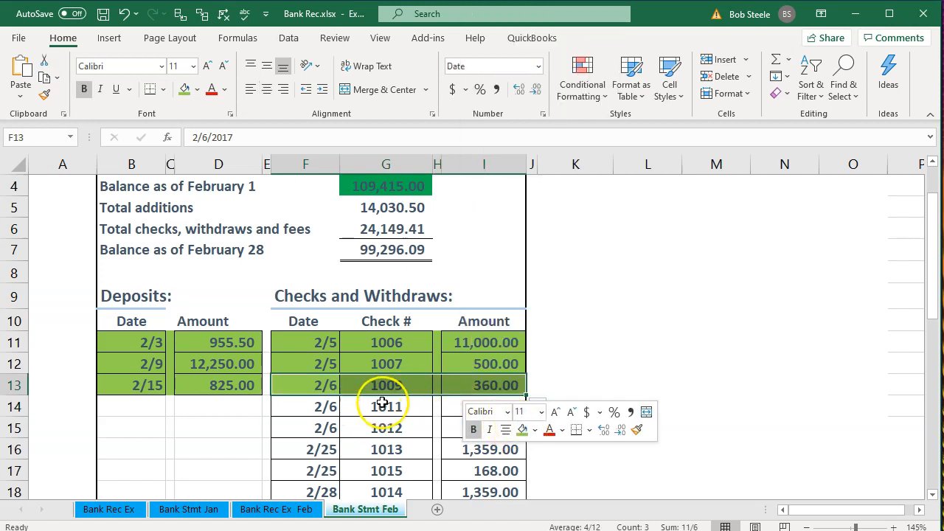
Step: Mark check 1011 for 3,539.33 as cleared in QuickBooks and shade its row light green on the Excel statement
click(382, 402)
click(487, 407)
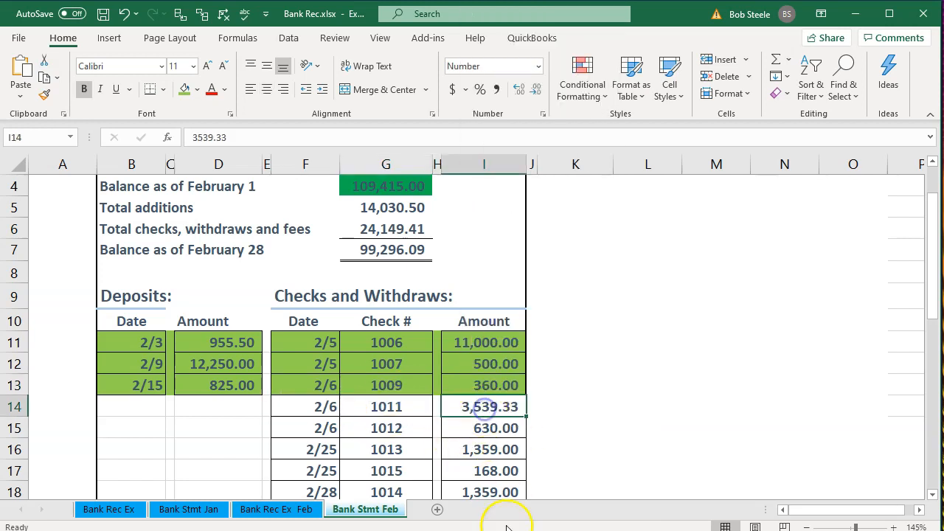
click(506, 529)
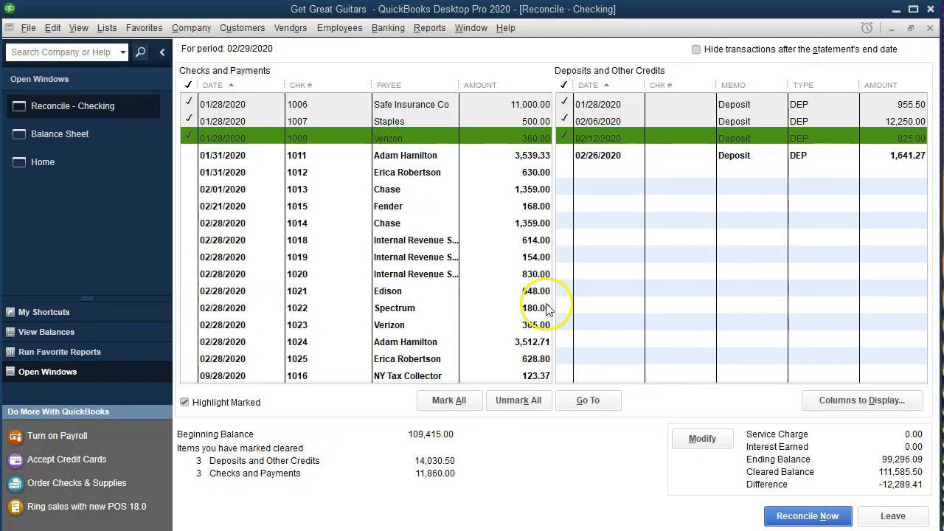
click(531, 159)
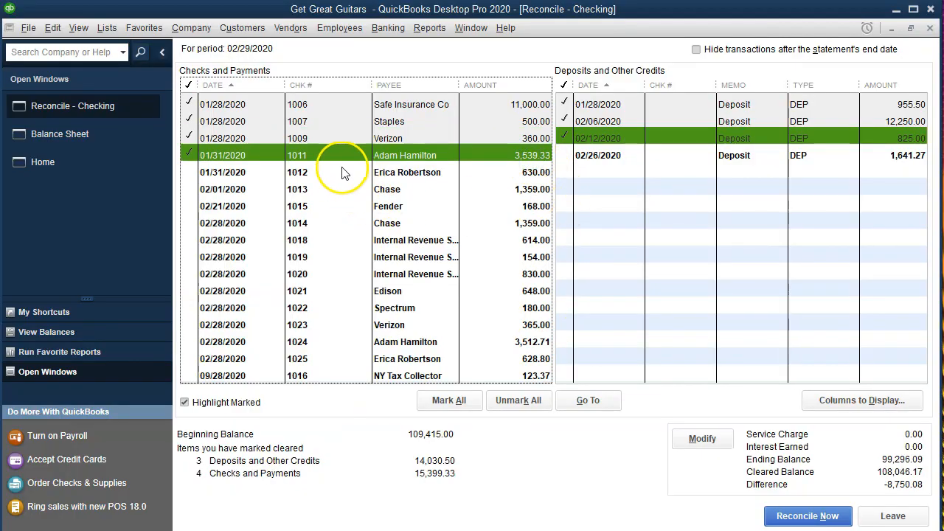
key(alt+Tab)
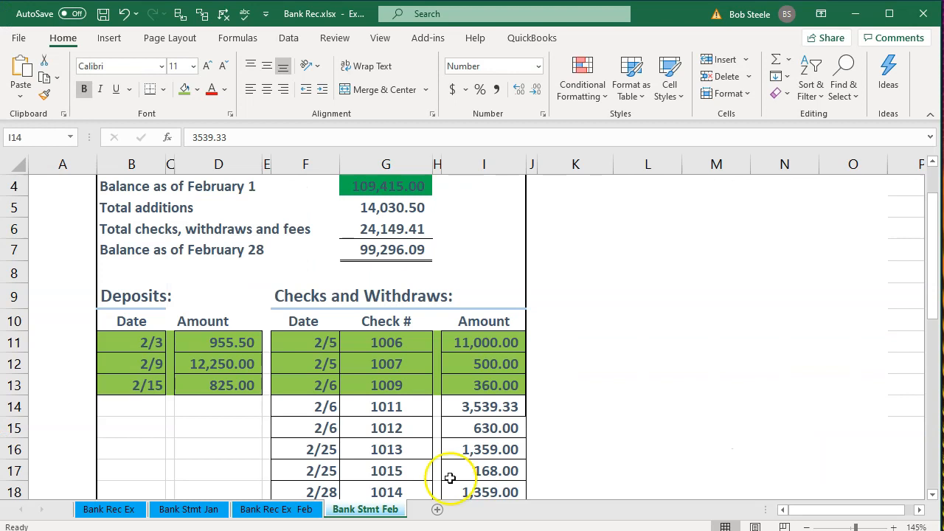
drag(327, 406, 460, 410)
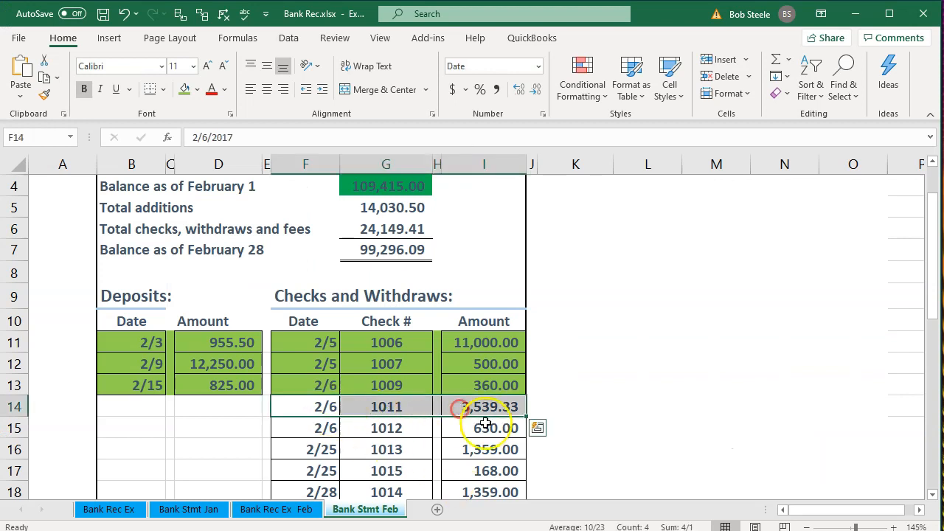
right_click(479, 408)
click(533, 446)
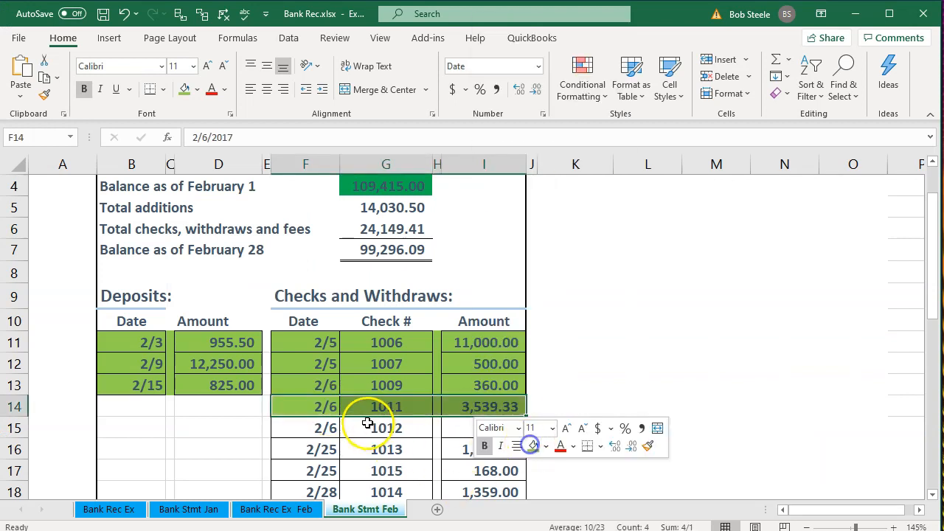
Step: Mark check 1012 for 630.00 as cleared in QuickBooks and shade its row light green on the Excel statement
click(371, 428)
scroll(371, 425, down, 2)
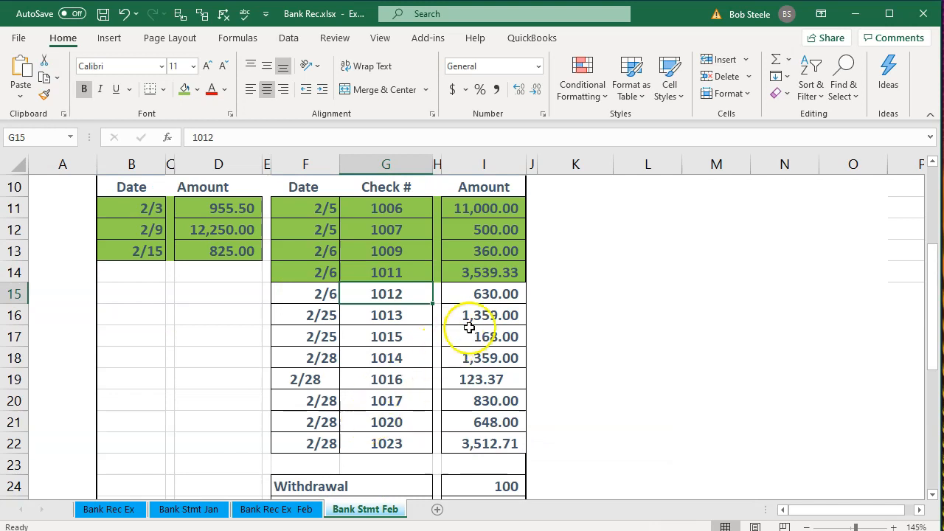
click(504, 294)
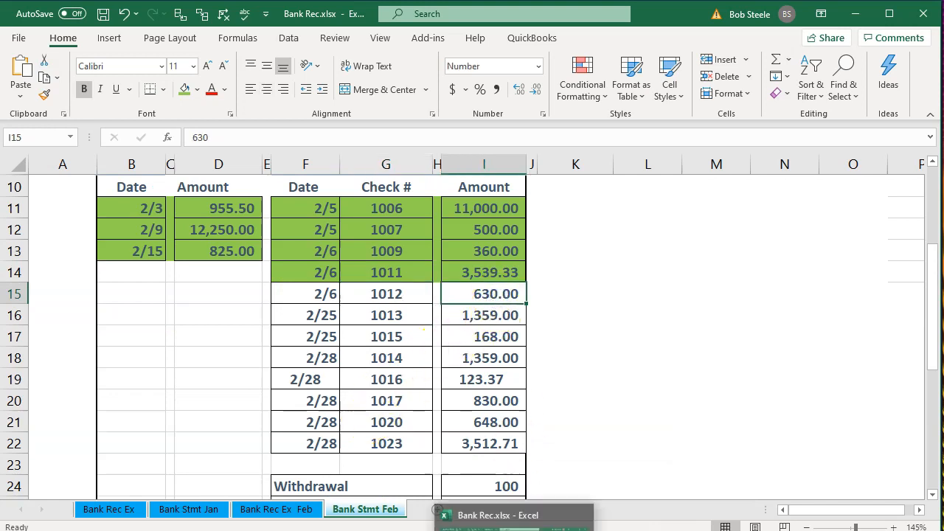
key(alt+Tab)
click(508, 171)
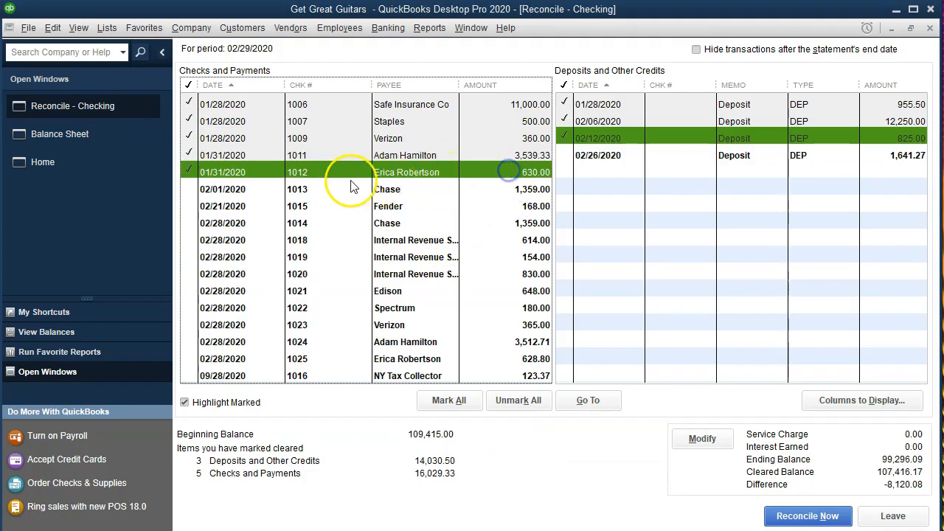
key(alt+Tab)
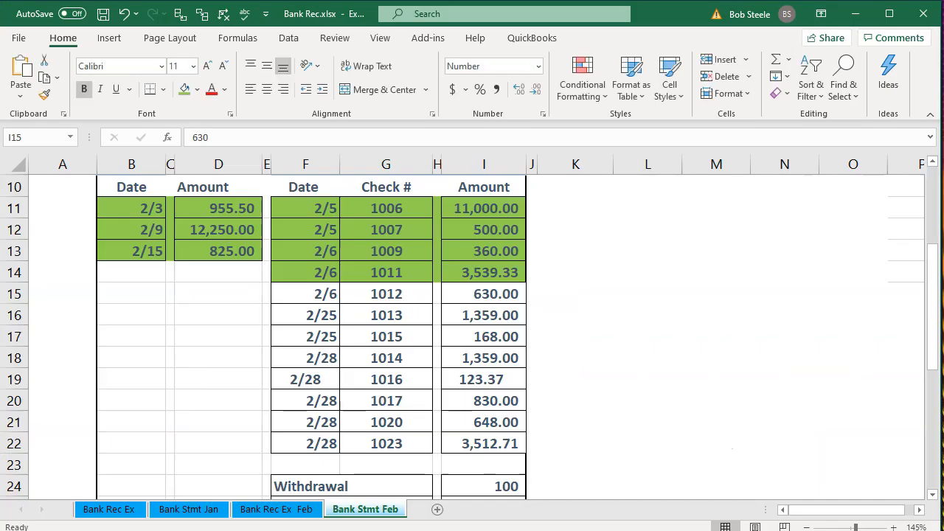
drag(317, 294, 460, 294)
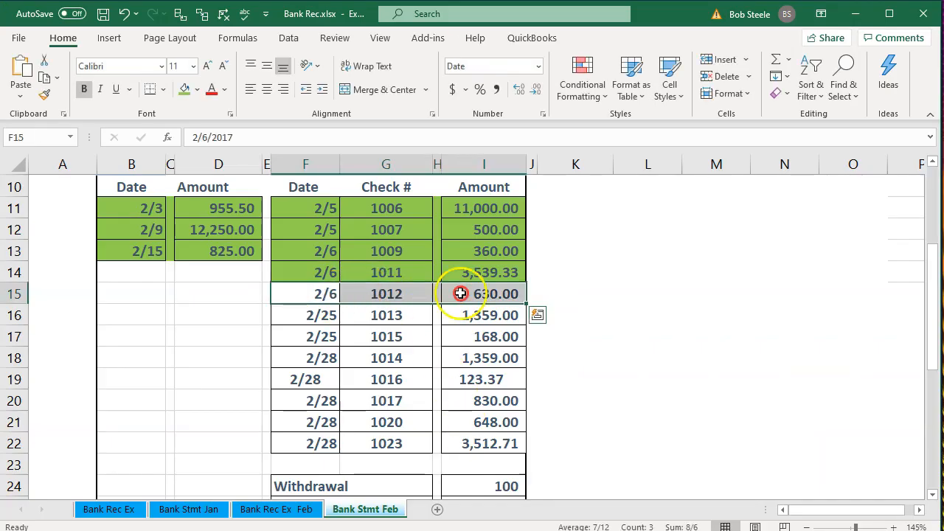
right_click(468, 292)
click(530, 332)
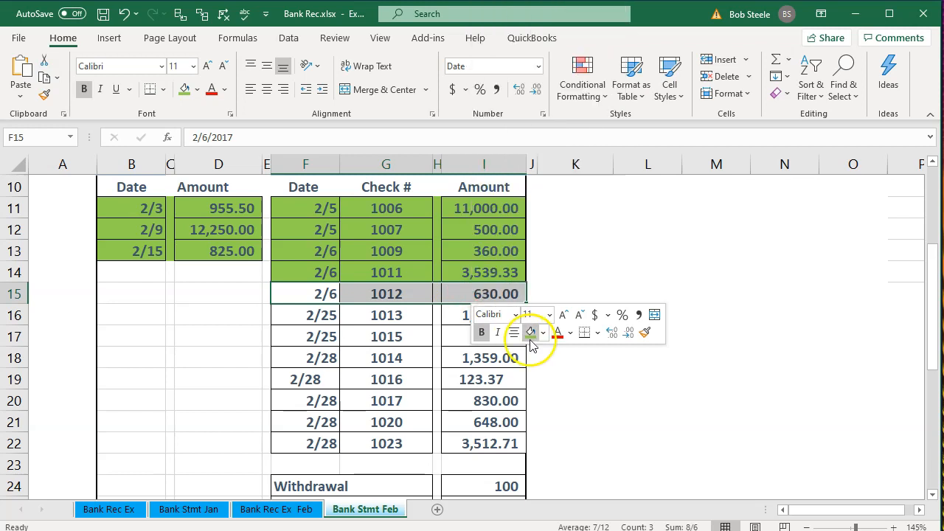
Step: Mark check 1013 for 1,359.00 as cleared in QuickBooks and shade its row light green on the Excel statement
click(386, 315)
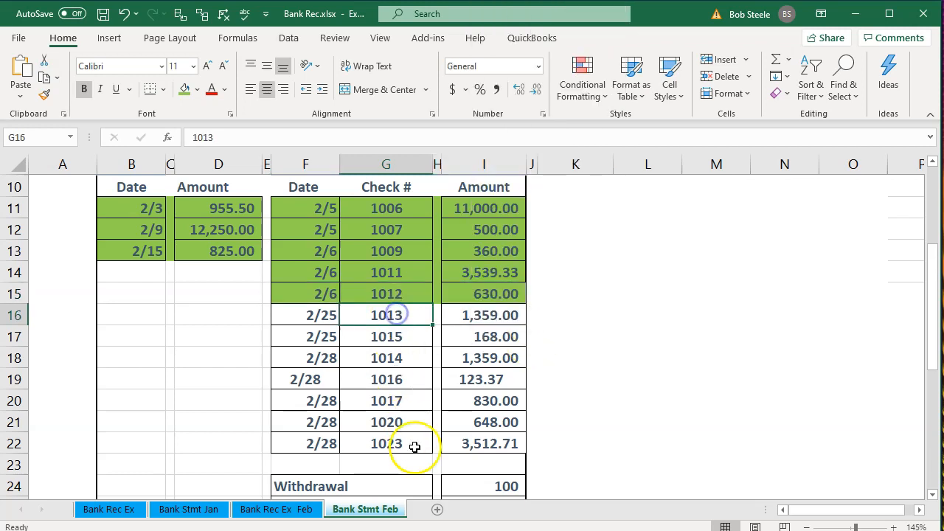
click(469, 316)
key(alt+Tab)
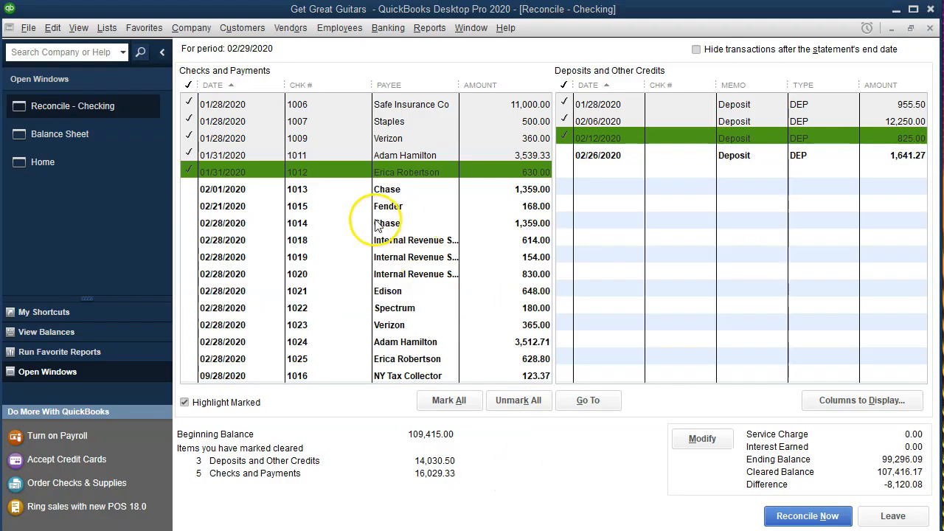
click(494, 190)
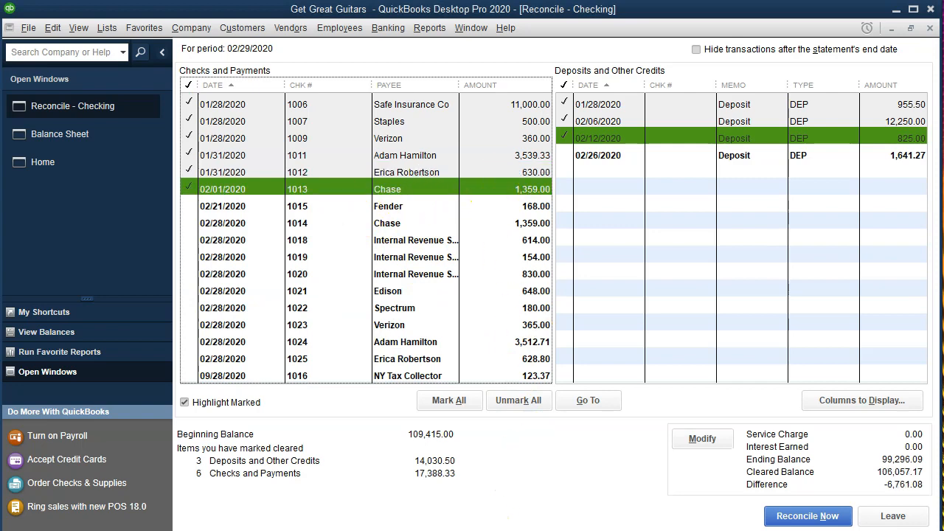
key(alt+Tab)
drag(341, 315, 454, 315)
right_click(454, 315)
click(515, 356)
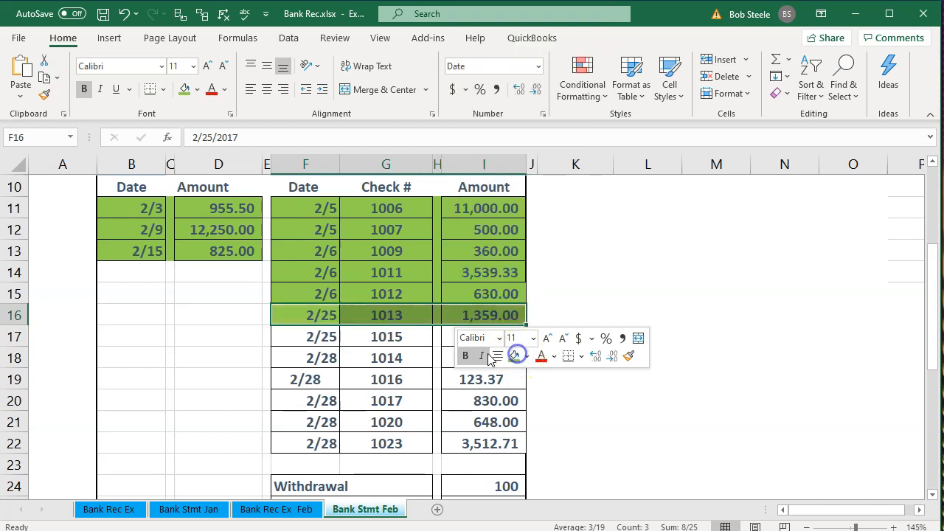
Step: Mark check 1015 for 168.00 as cleared in QuickBooks and shade its row light green on the Excel statement
click(383, 340)
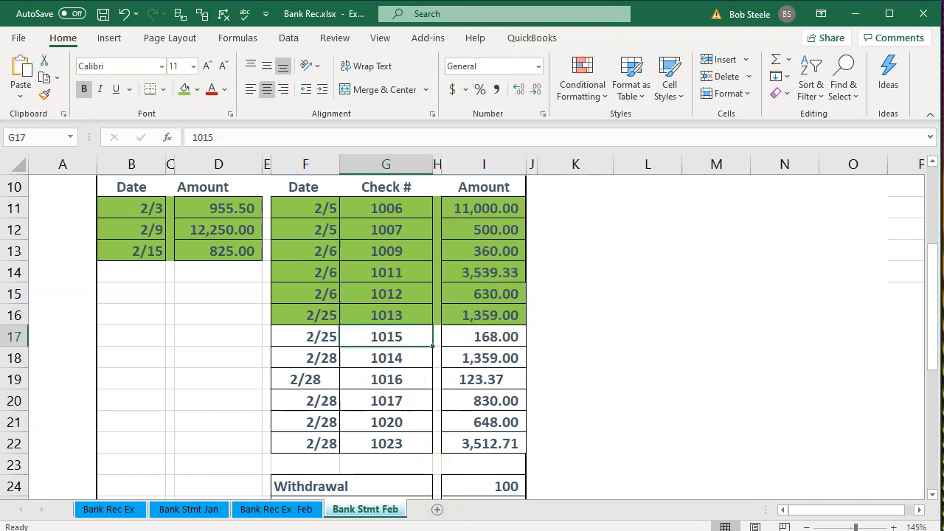
key(alt+Tab)
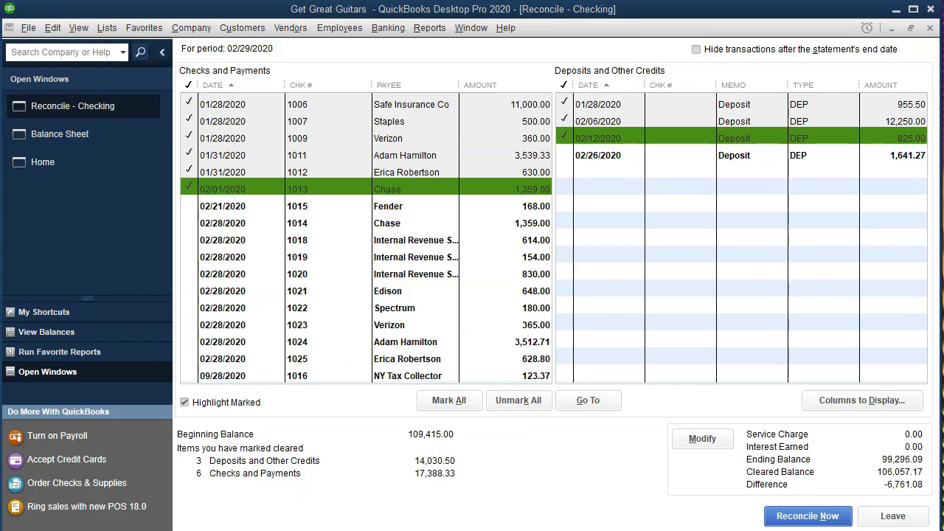
click(509, 208)
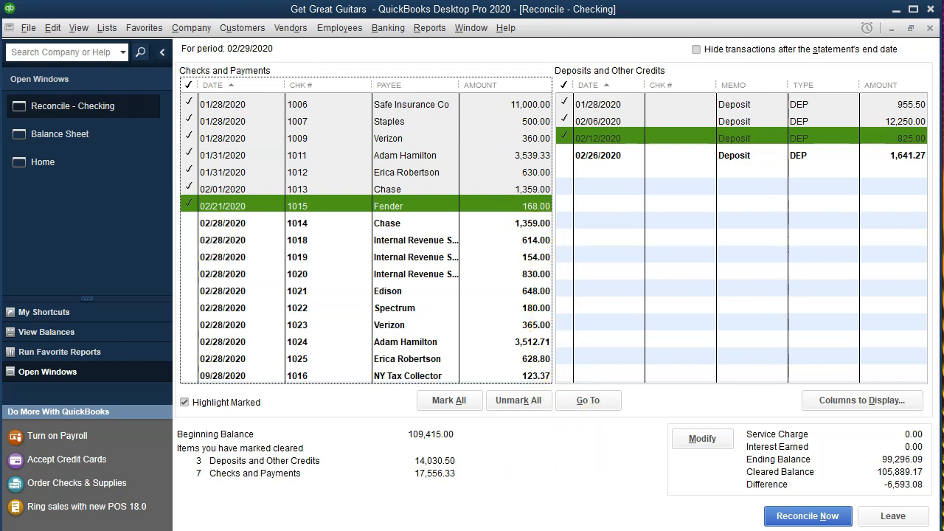
click(515, 525)
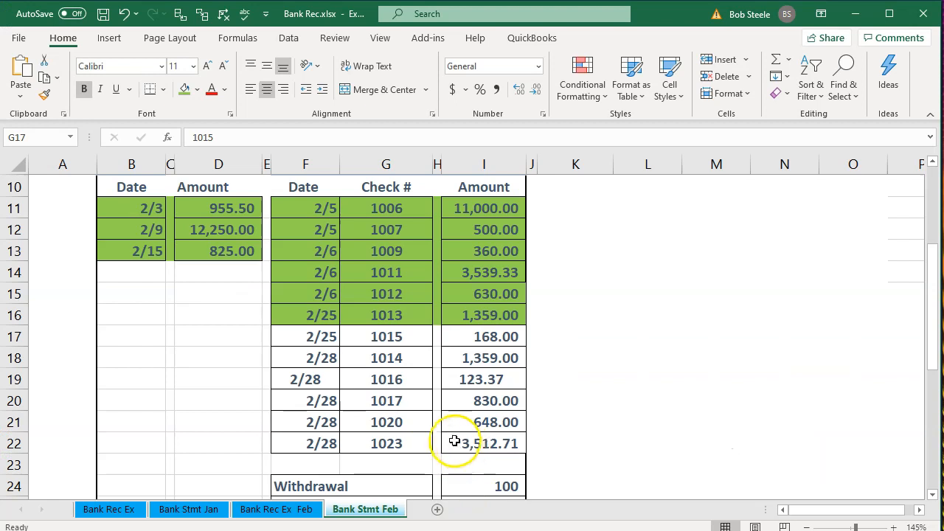
click(329, 334)
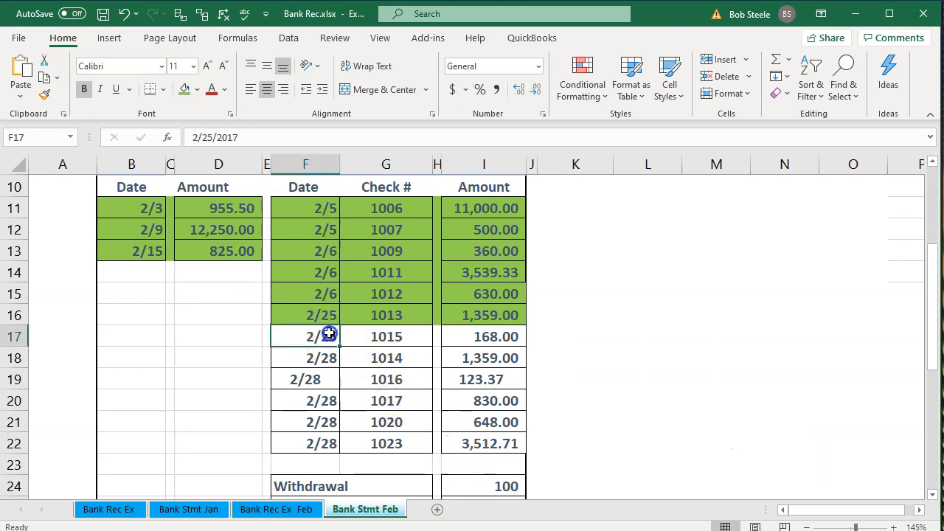
drag(329, 334, 473, 337)
right_click(457, 339)
click(516, 374)
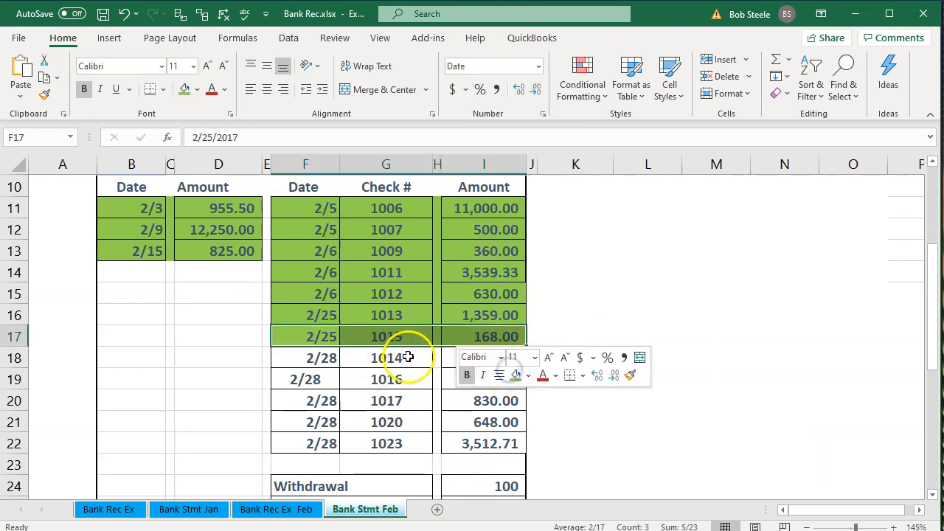
Step: Mark check 1014 for 1,359.00 as cleared in QuickBooks and shade its row light green on the Excel statement
click(408, 357)
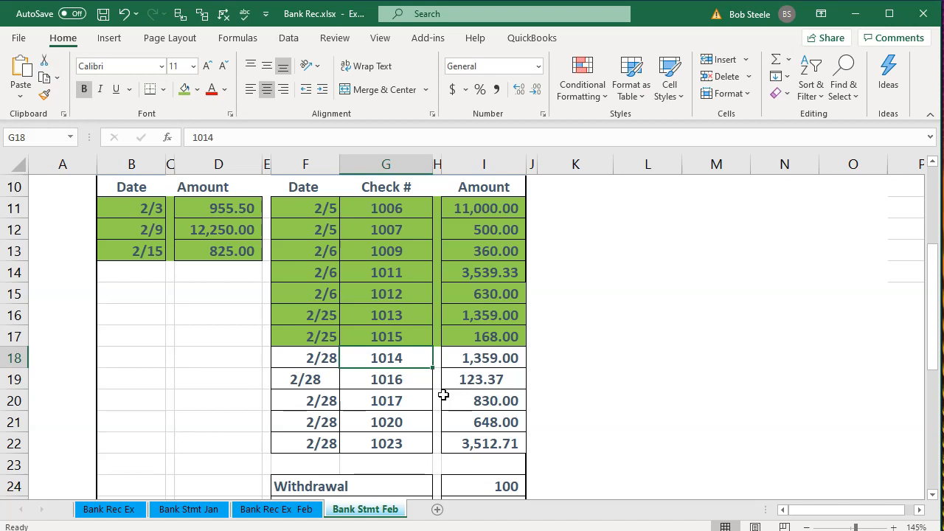
click(488, 357)
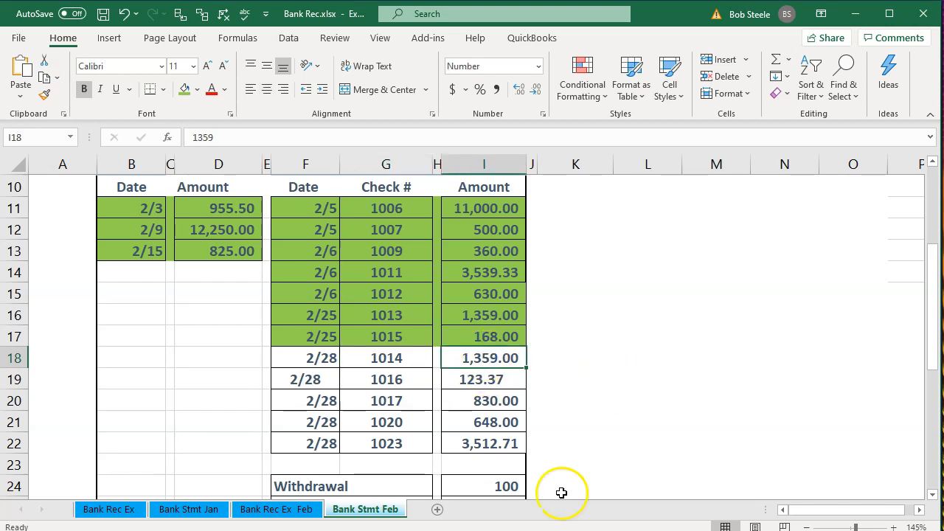
key(alt+Tab)
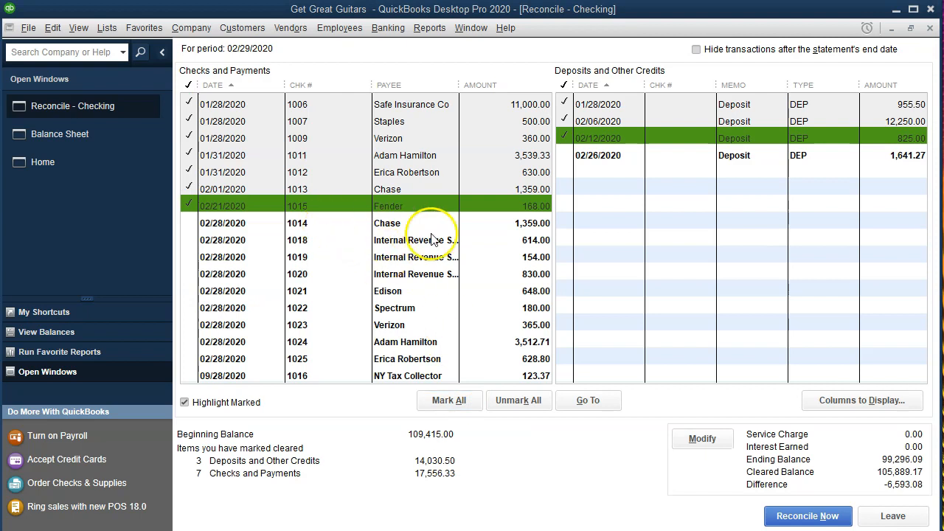
click(498, 238)
click(500, 236)
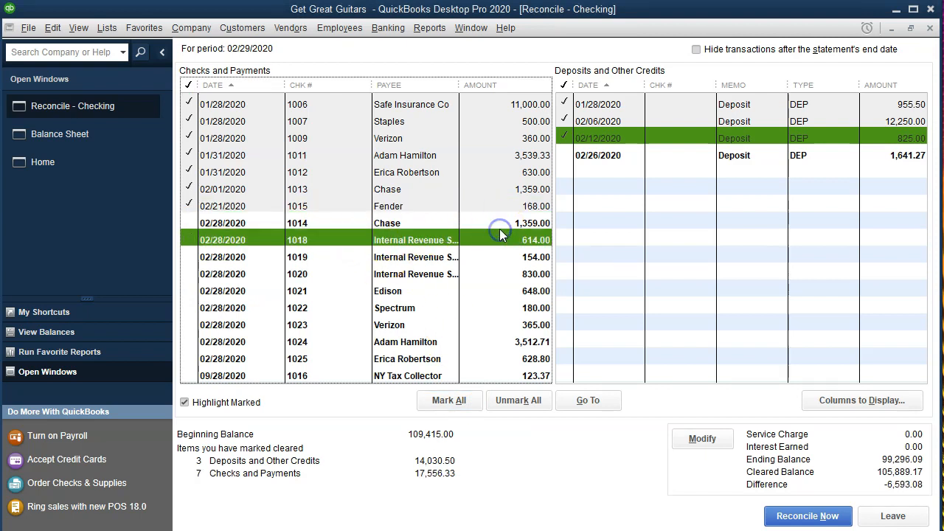
click(499, 223)
key(alt+Tab)
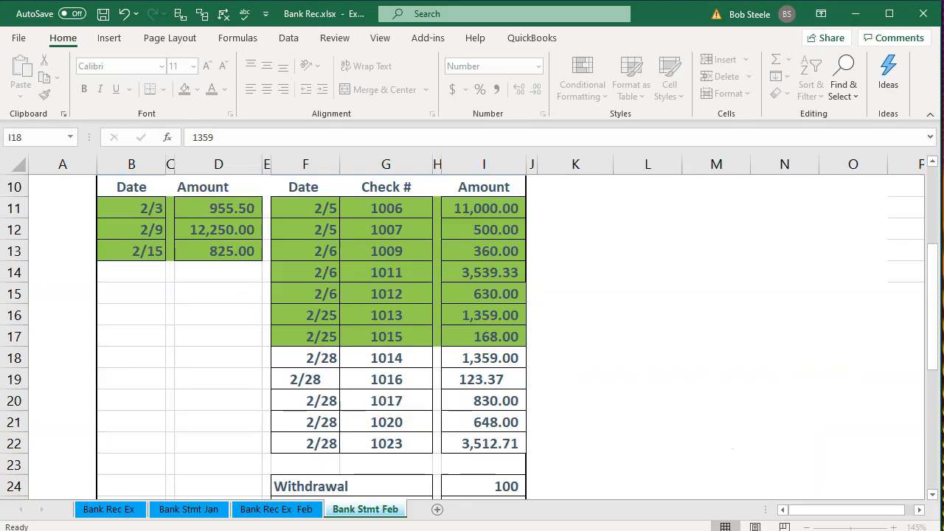
drag(302, 357, 461, 366)
right_click(461, 366)
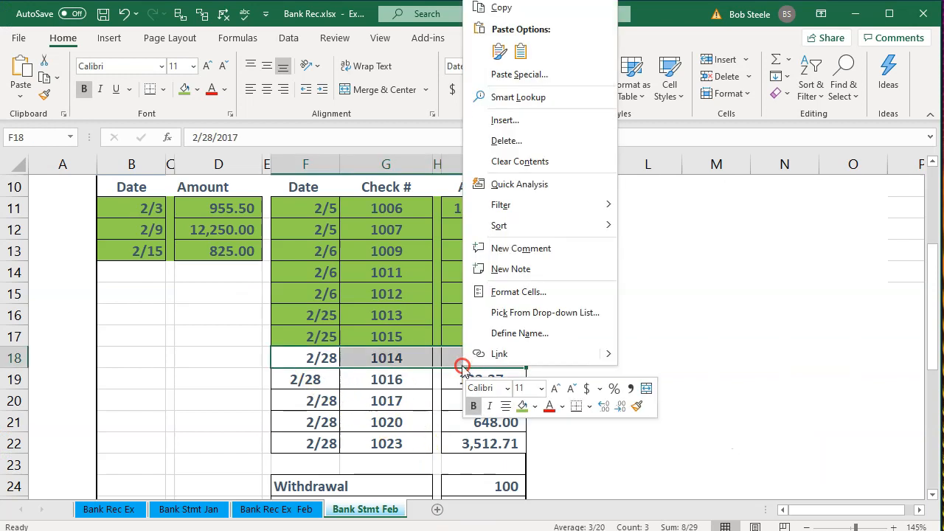
click(521, 405)
click(417, 388)
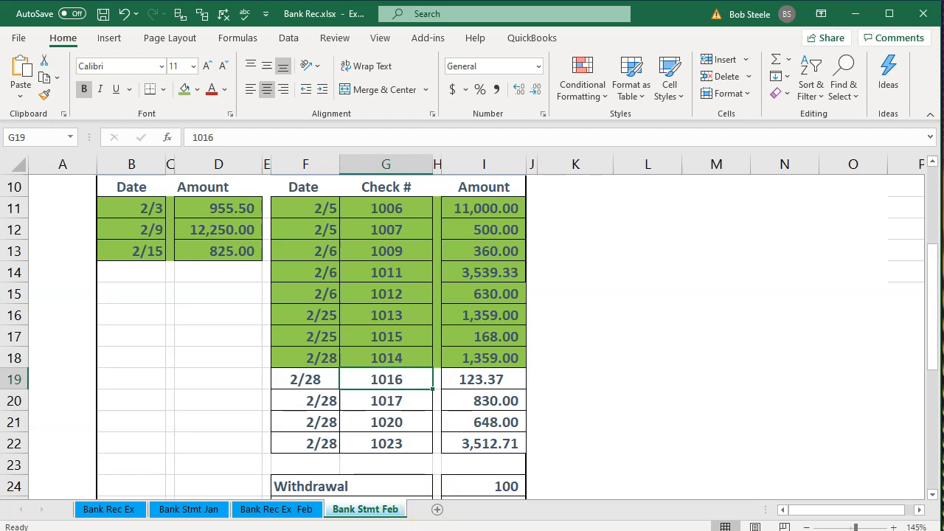
Step: Mark check 1020 for 830.00 as cleared in QuickBooks and shade its row light green on the Excel statement
key(alt+Tab)
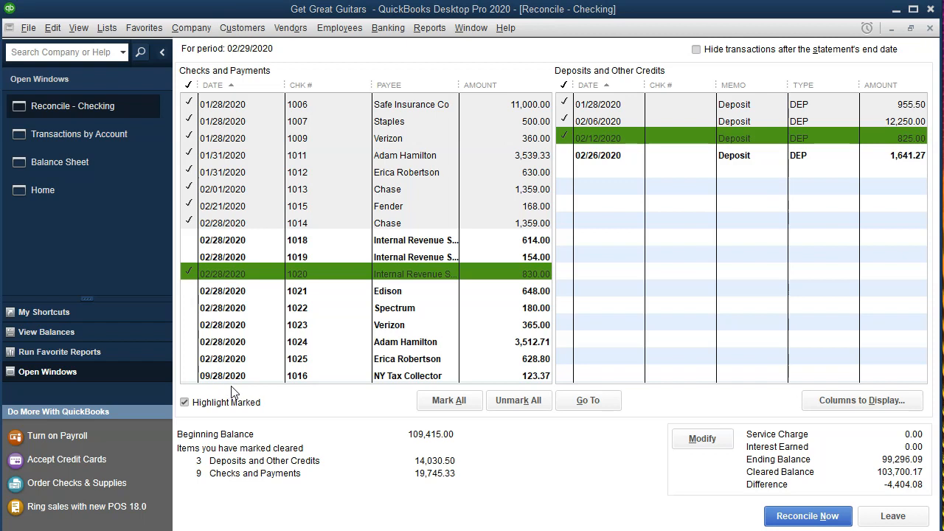
click(474, 275)
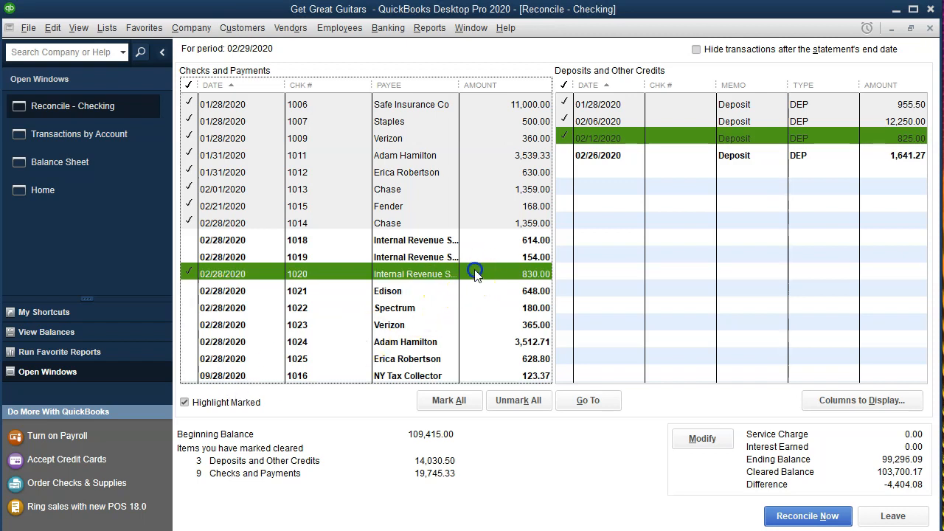
click(472, 530)
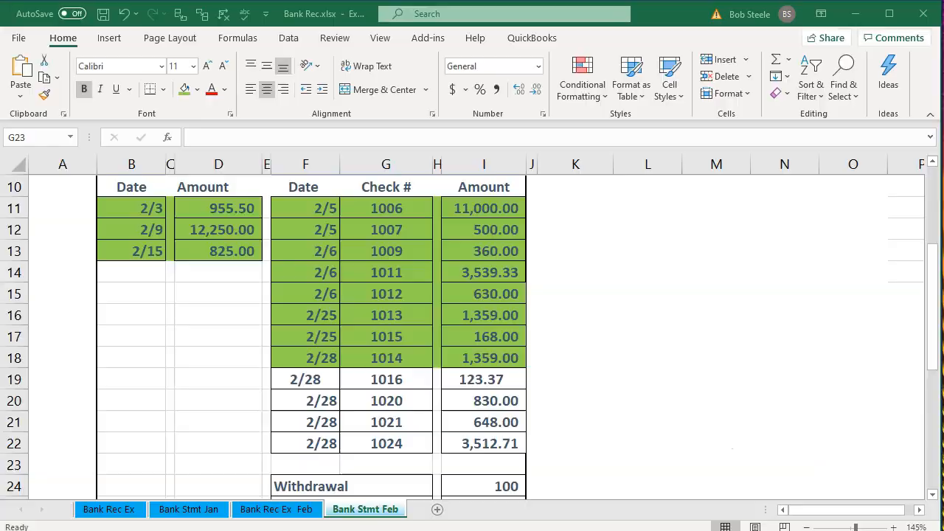
click(496, 400)
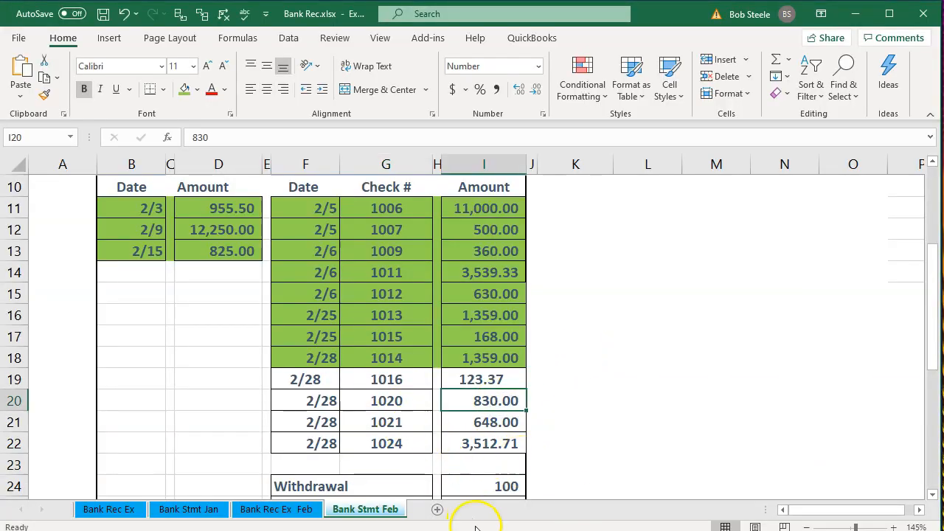
click(448, 516)
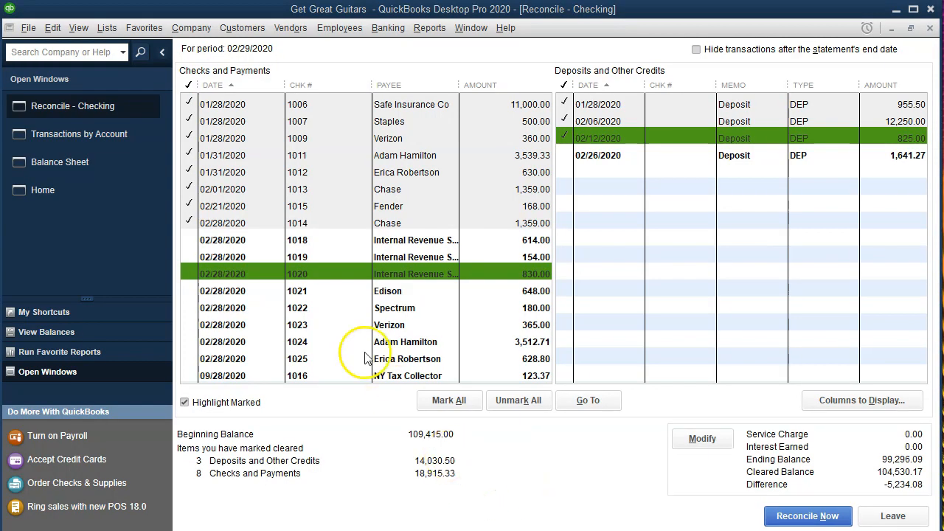
click(509, 275)
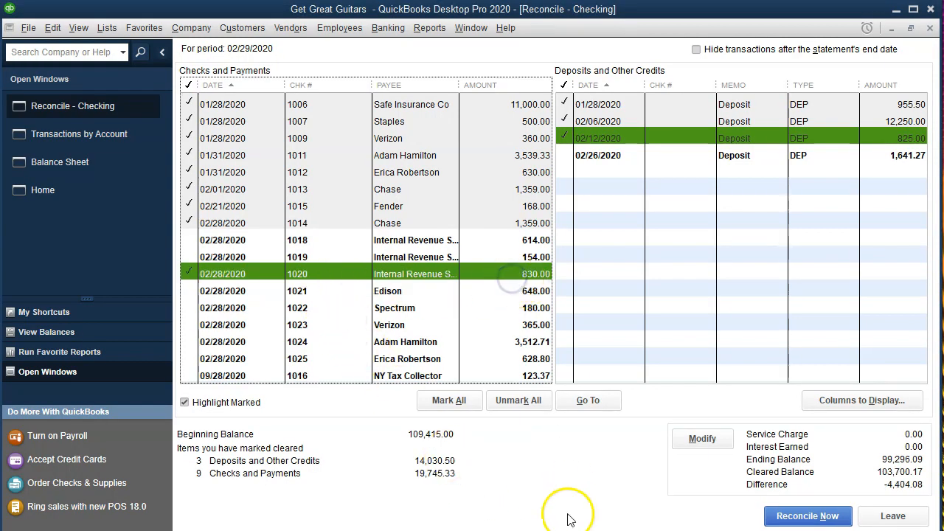
click(484, 526)
click(431, 425)
drag(313, 399, 450, 400)
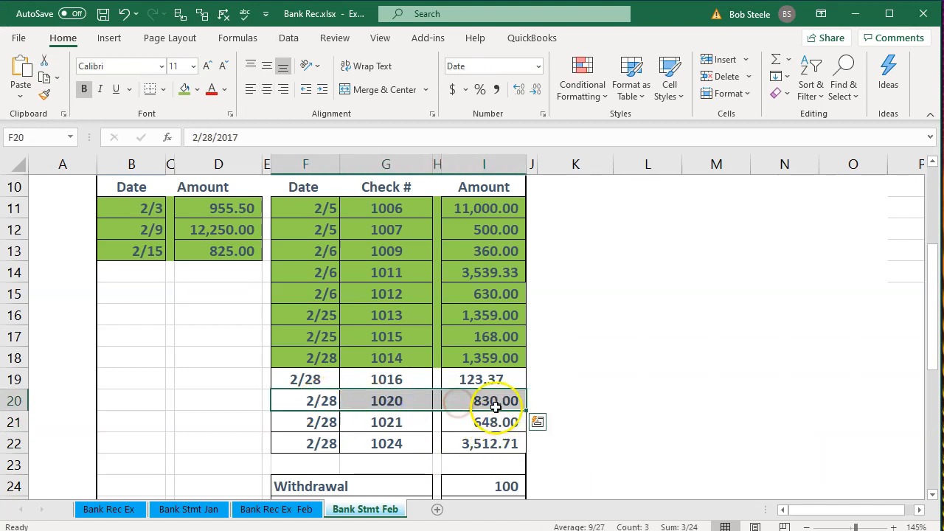
right_click(495, 412)
click(554, 440)
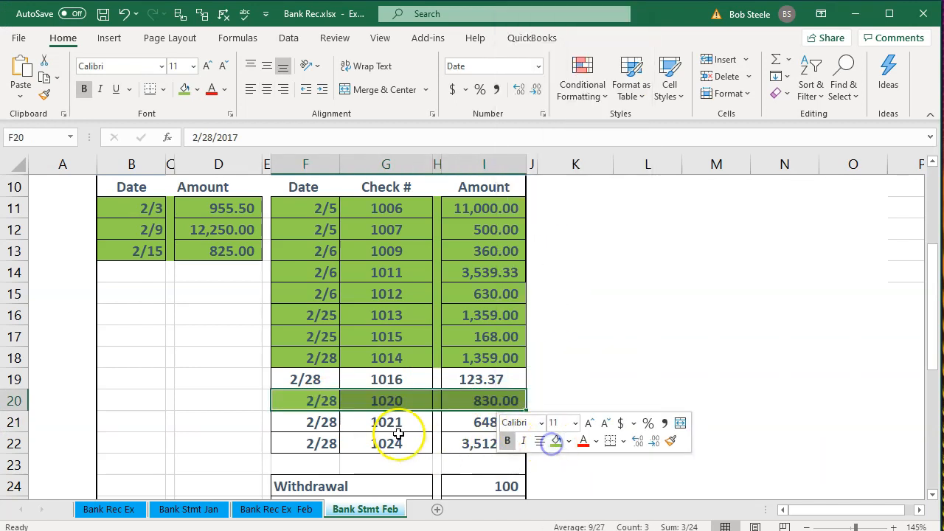
Step: Mark check 1021 for 648.00 as cleared in QuickBooks and shade its row light green on the Excel statement
click(391, 441)
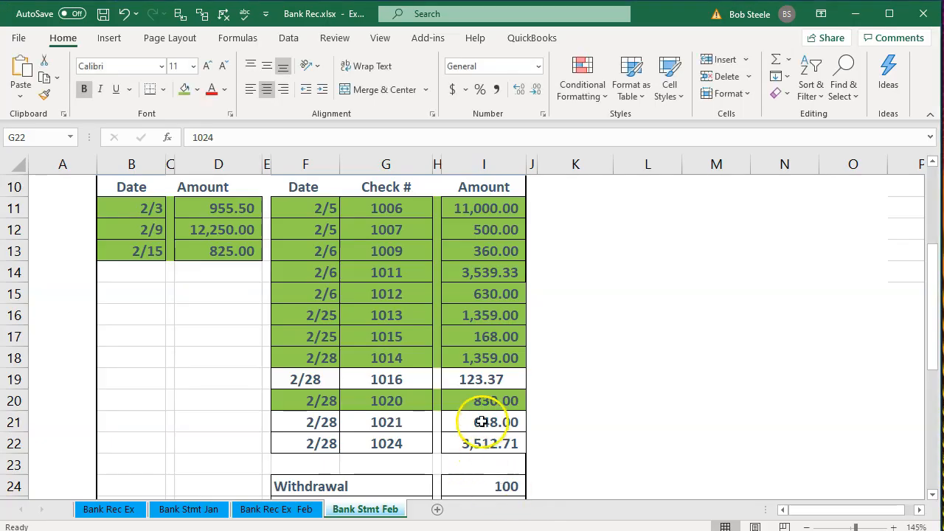
click(481, 422)
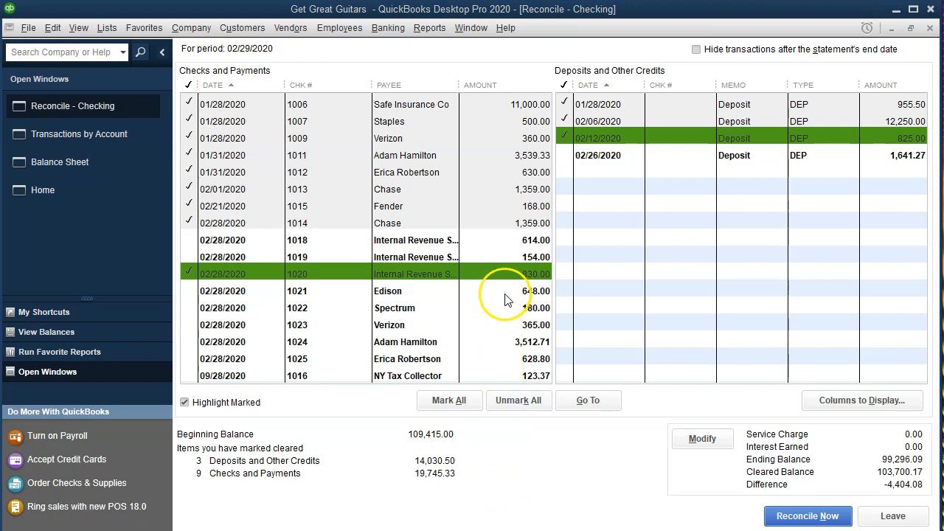
click(503, 293)
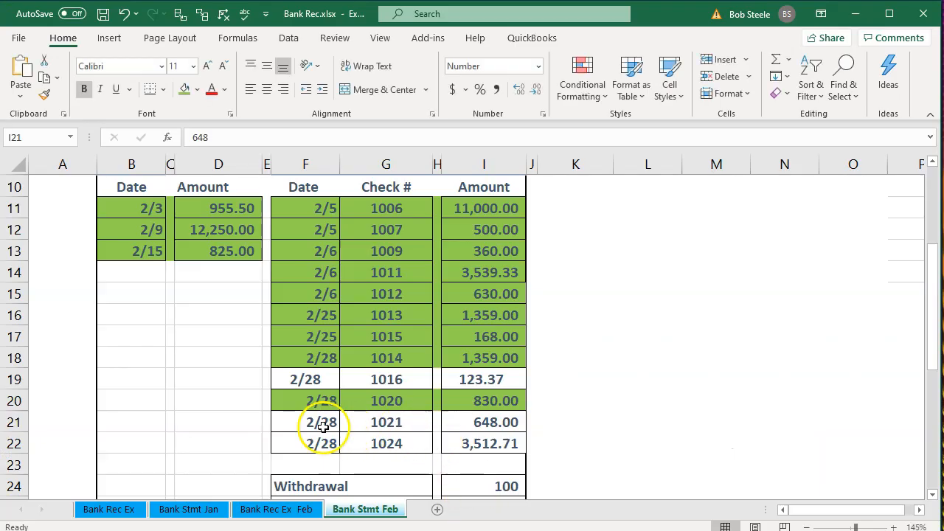
drag(317, 422, 449, 422)
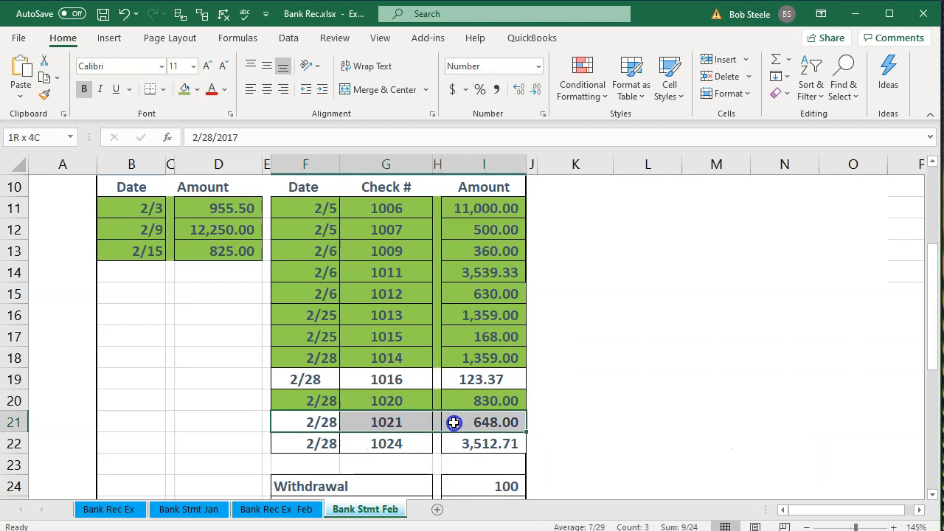
right_click(449, 421)
click(514, 462)
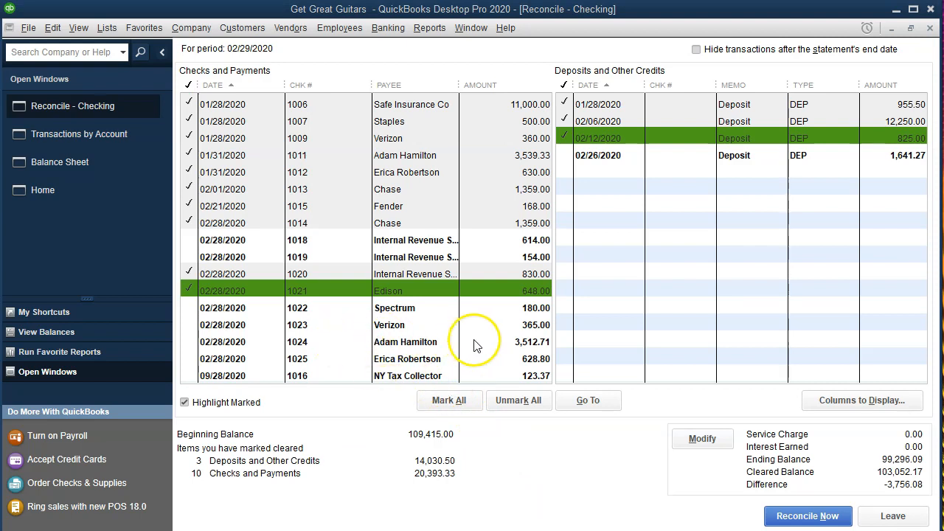
Step: Mark check 1024 for 3,512.71 as cleared in QuickBooks and shade its row light green on the Excel statement
click(498, 341)
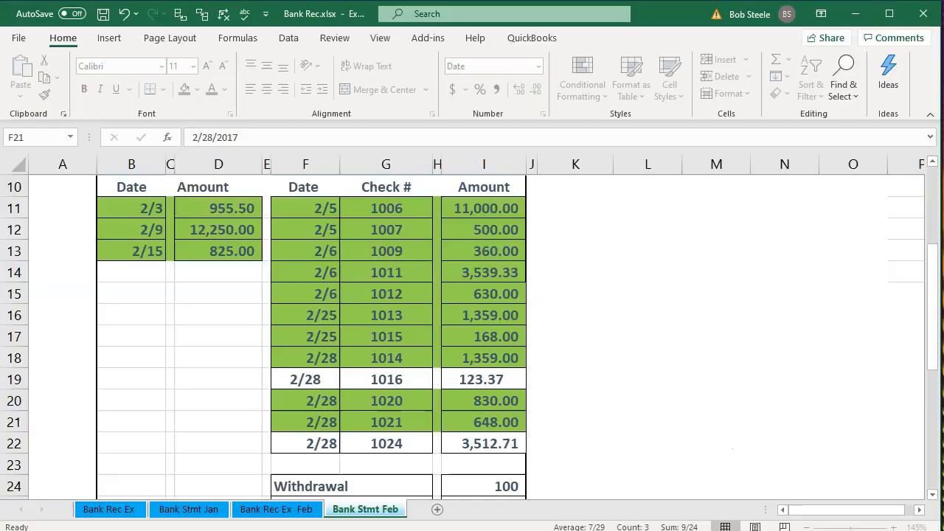
drag(320, 443, 467, 444)
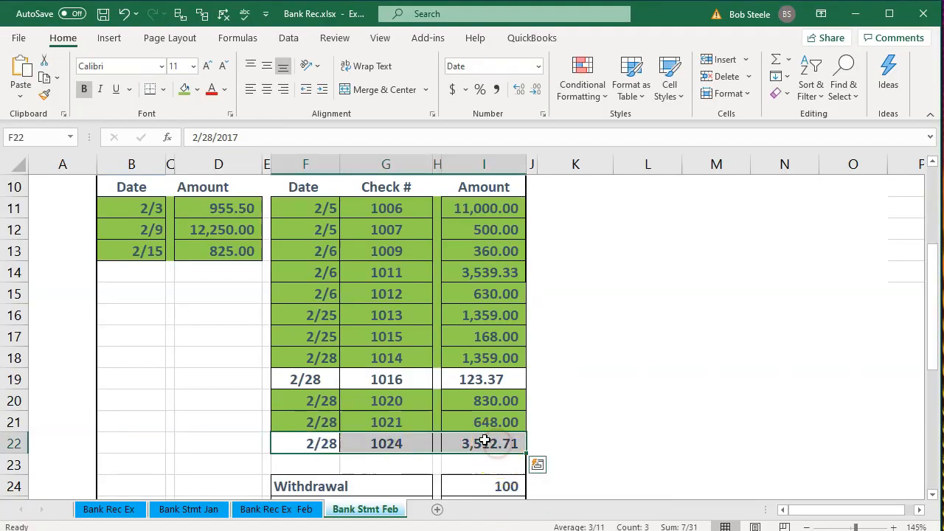
right_click(484, 441)
click(544, 481)
click(438, 404)
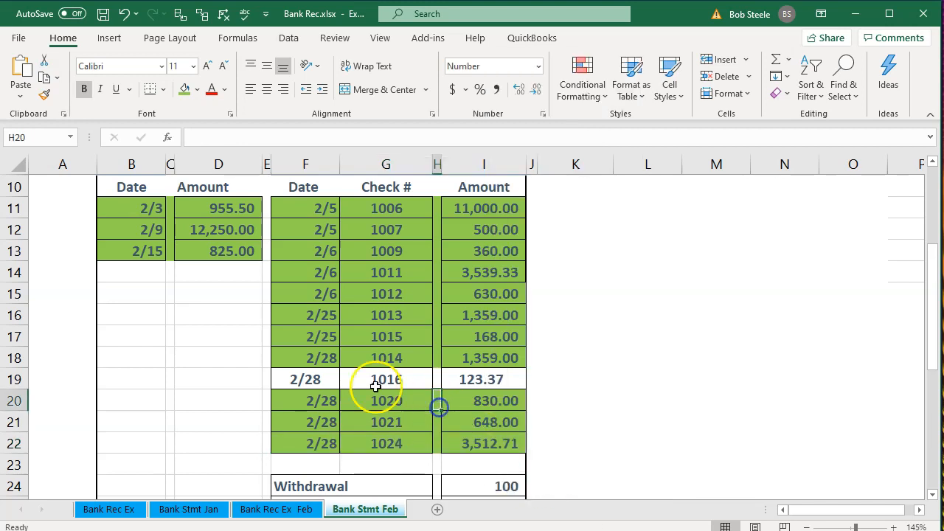
Step: Open the NY Tax Collector check 1016 for 123.37 from the QuickBooks reconciliation list
click(334, 379)
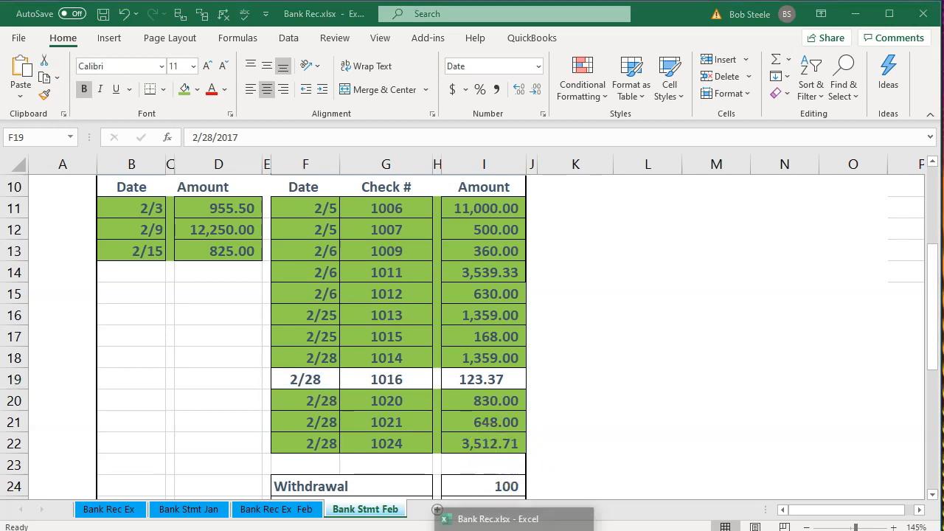
click(522, 530)
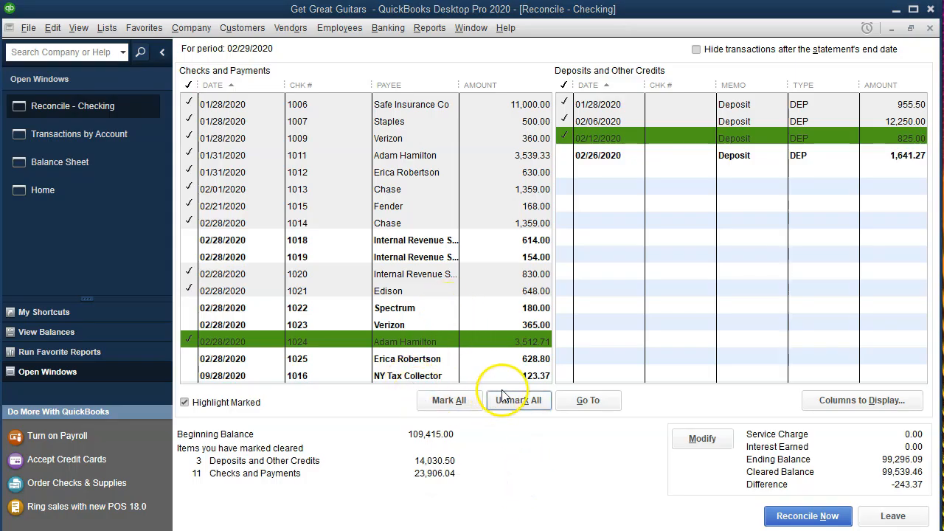
click(532, 377)
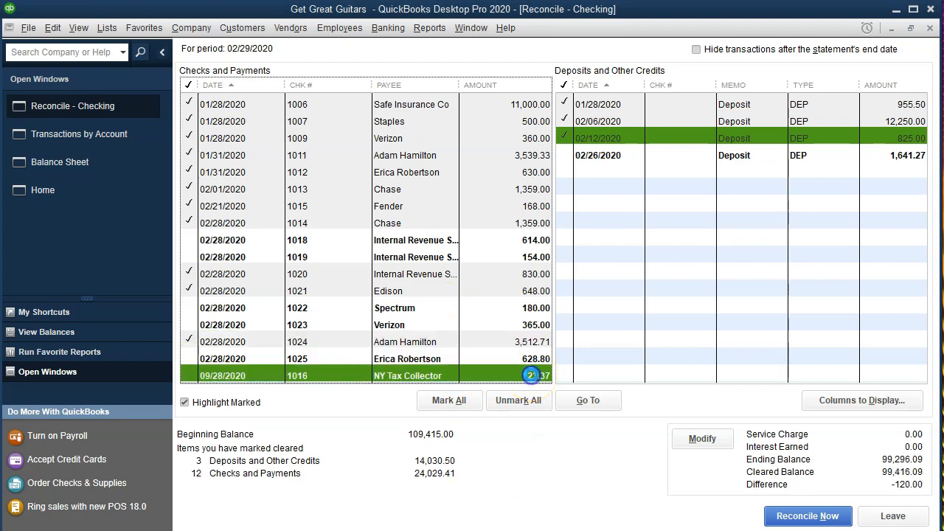
double_click(530, 376)
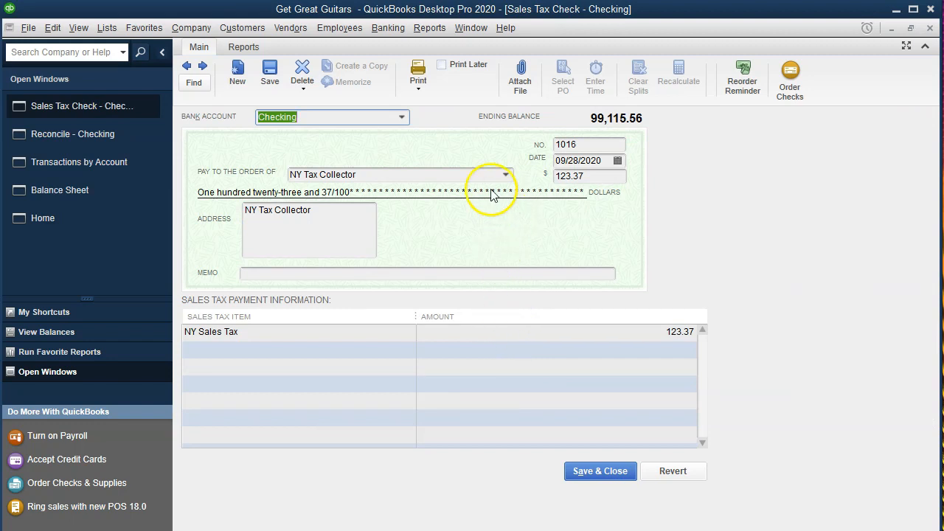
Step: Set the date of sales tax check 1016 to 02/28/2020, then save the check and record the change
click(587, 160)
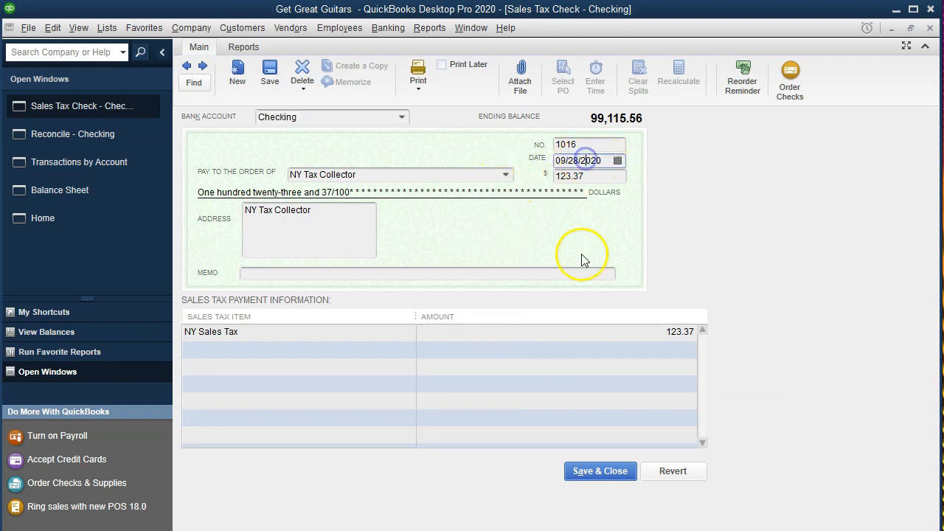
key(Left)
key(Left)
key(Left)
key(Left)
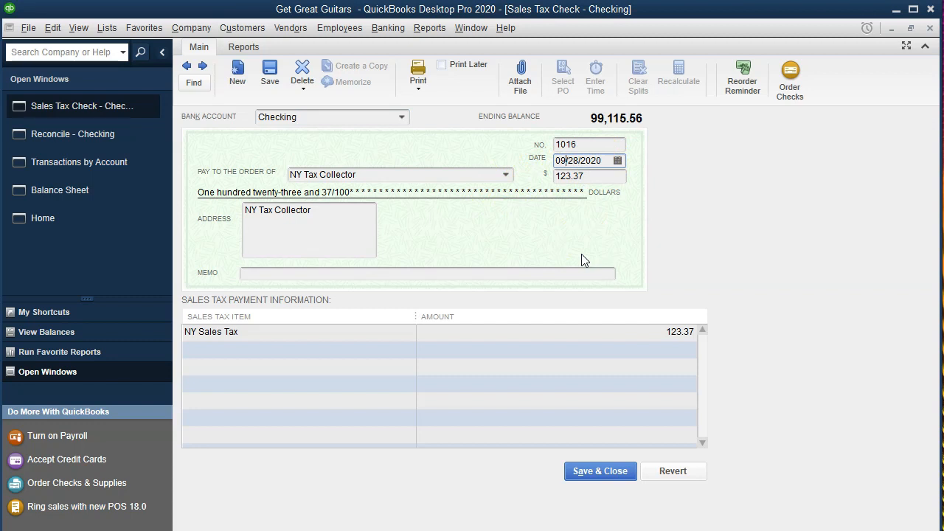
key(BackSpace)
text(2)
click(600, 472)
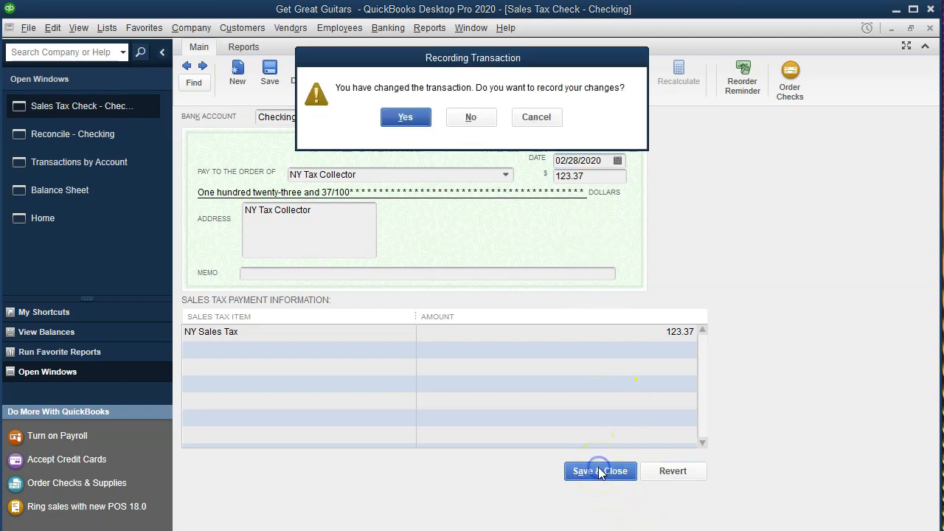
click(403, 118)
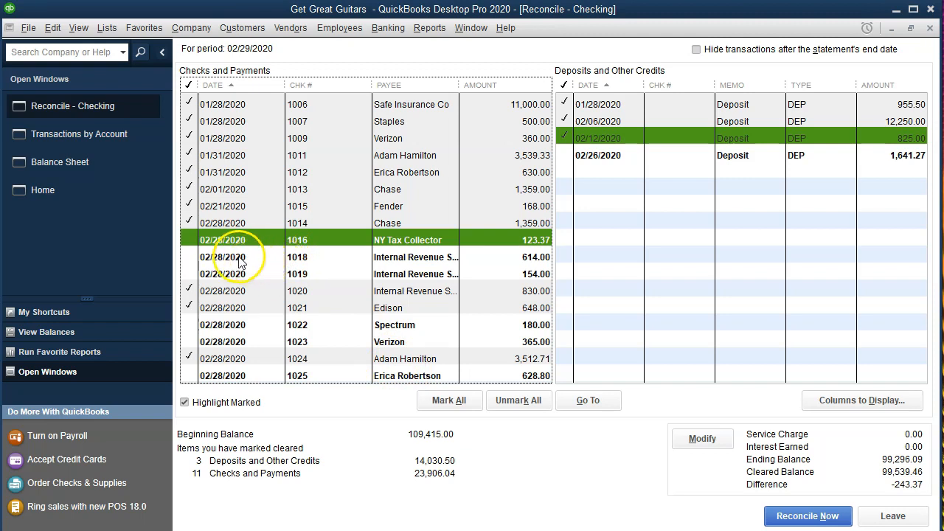
Step: Mark check 1016 for 123.37 as cleared in QuickBooks and shade its row light green on the Excel statement
click(188, 240)
key(alt+Tab)
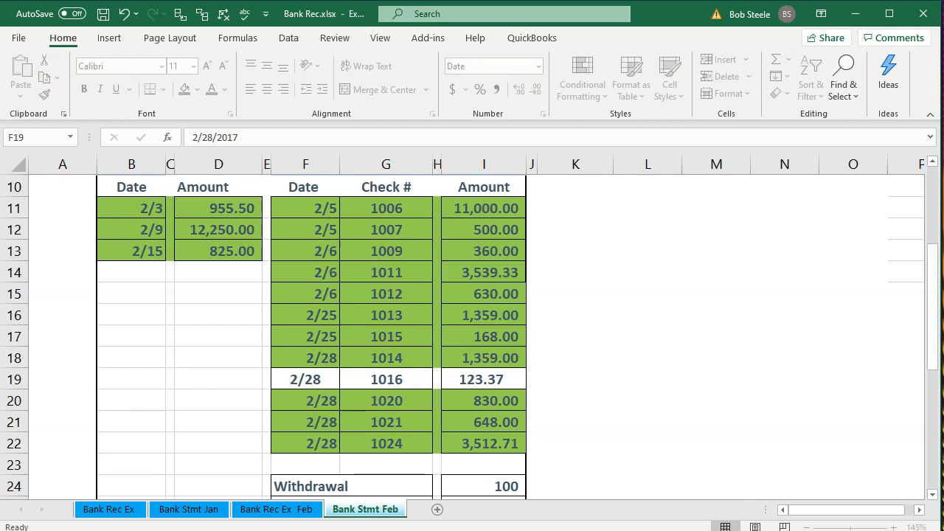
drag(312, 376, 492, 380)
right_click(492, 381)
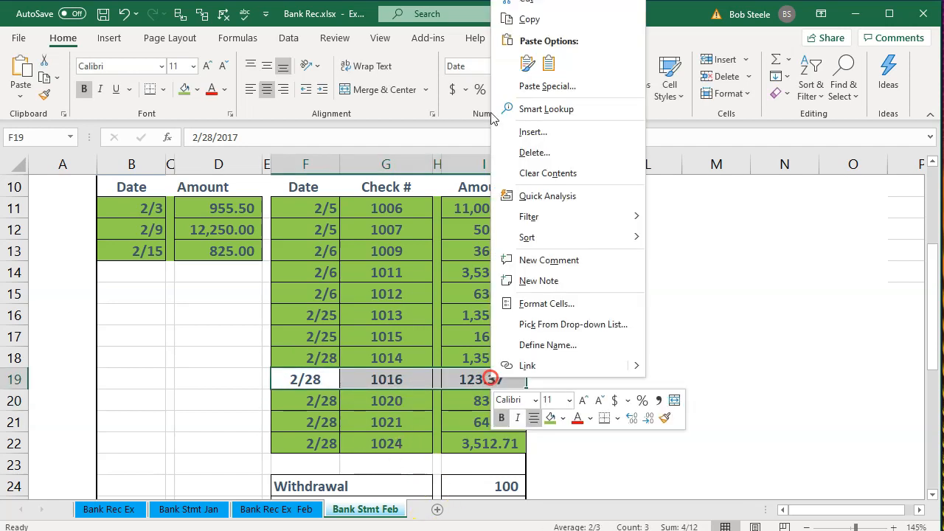
click(548, 420)
click(434, 400)
scroll(408, 401, down, 2)
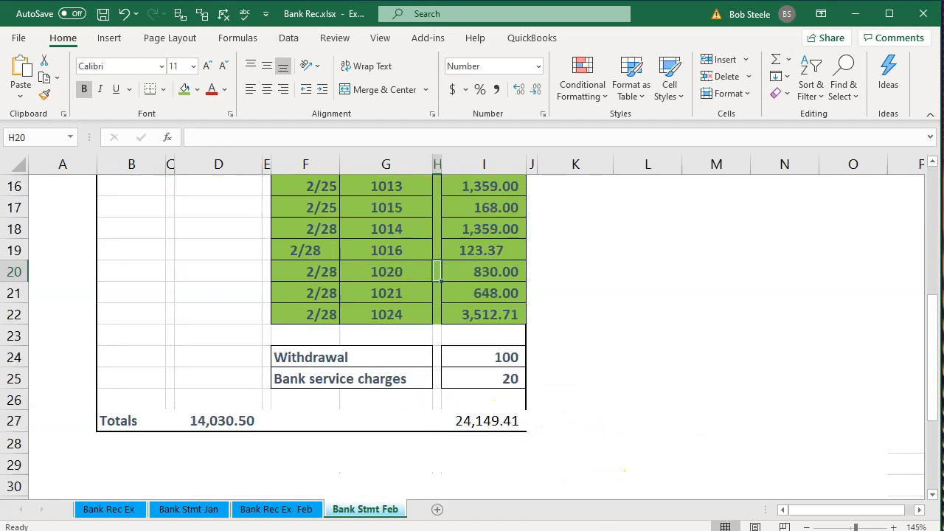
click(652, 528)
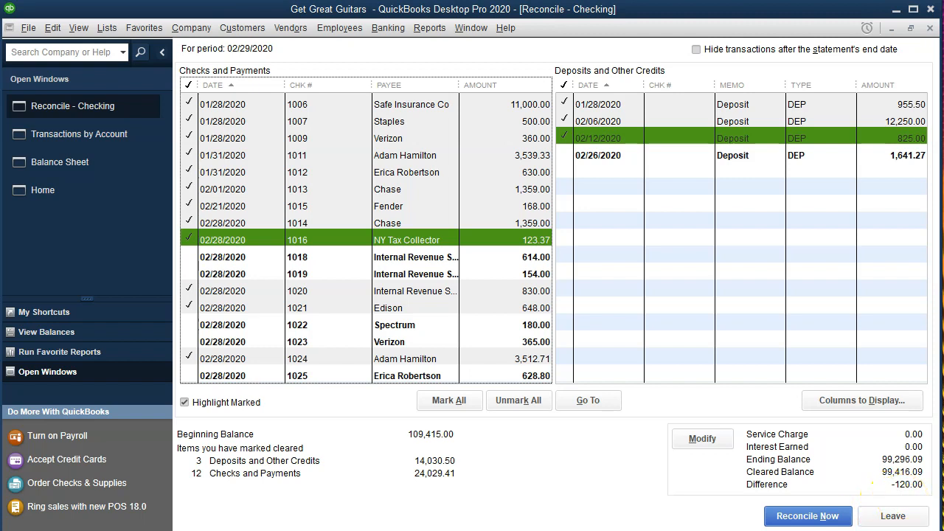
Step: Check the Withdrawal amount on the Excel bank statement, then switch to QuickBooks and open the Checking account register
click(561, 528)
click(512, 359)
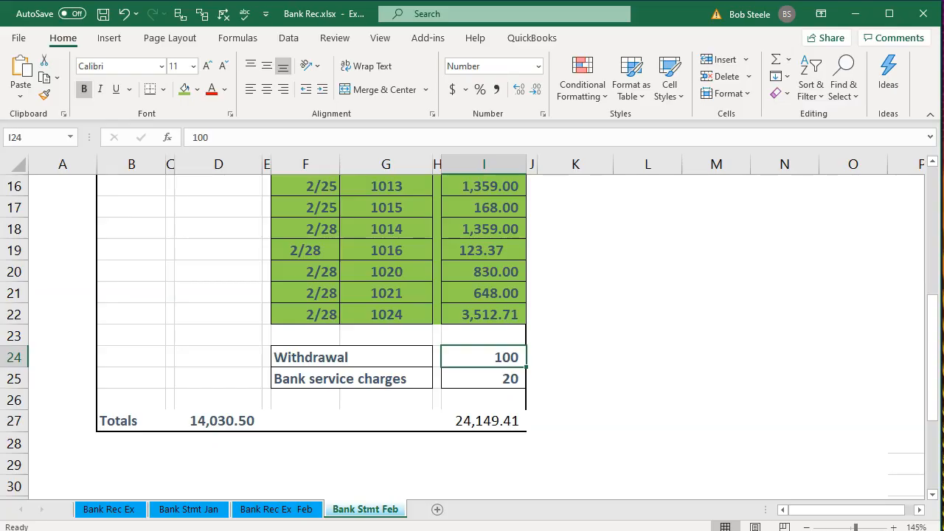
key(alt+Tab)
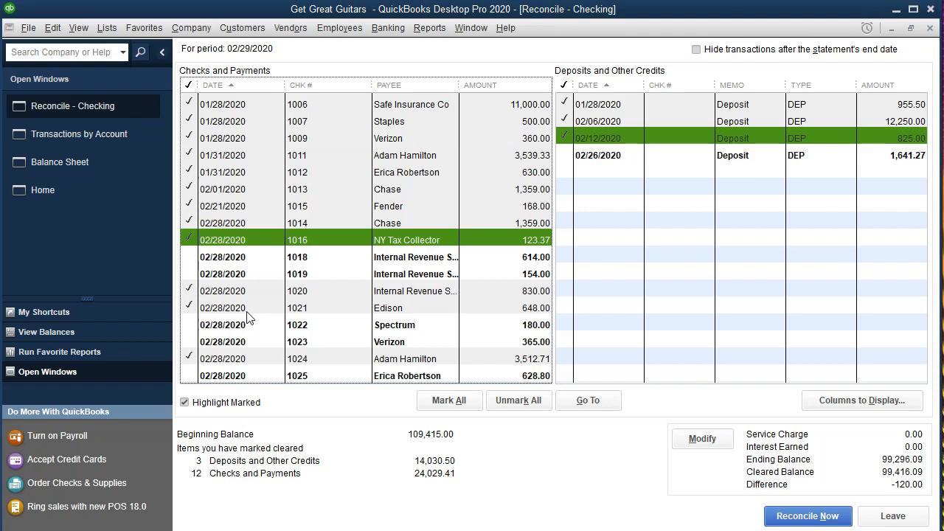
click(391, 27)
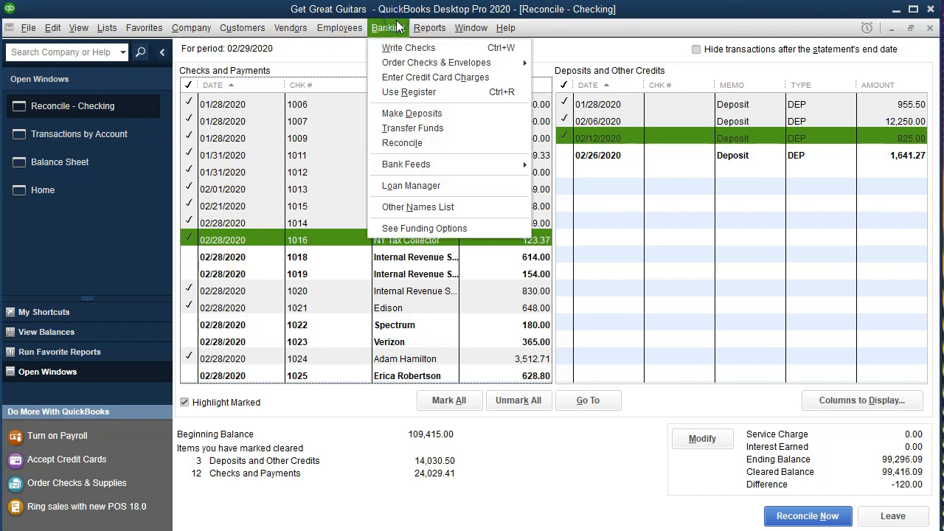
click(446, 99)
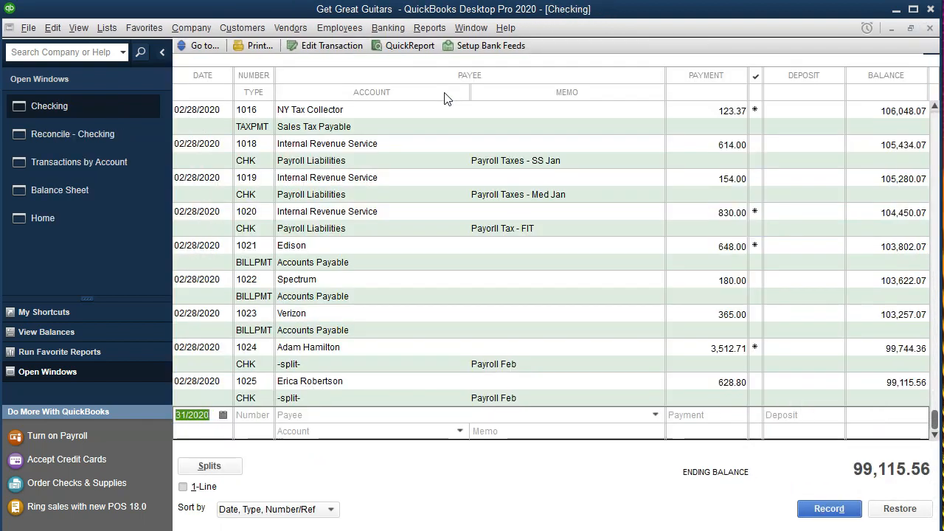
Step: Start a Checking register entry dated 01/31/2020 with number Other and a payment of 100.00
text(013120)
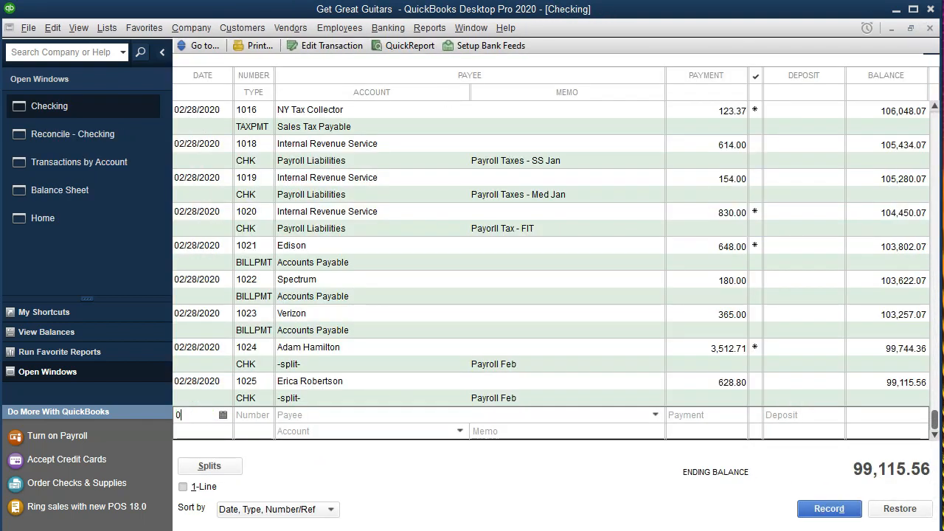
key(Tab)
text(Other)
key(Tab)
key(Tab)
text(100)
key(Tab)
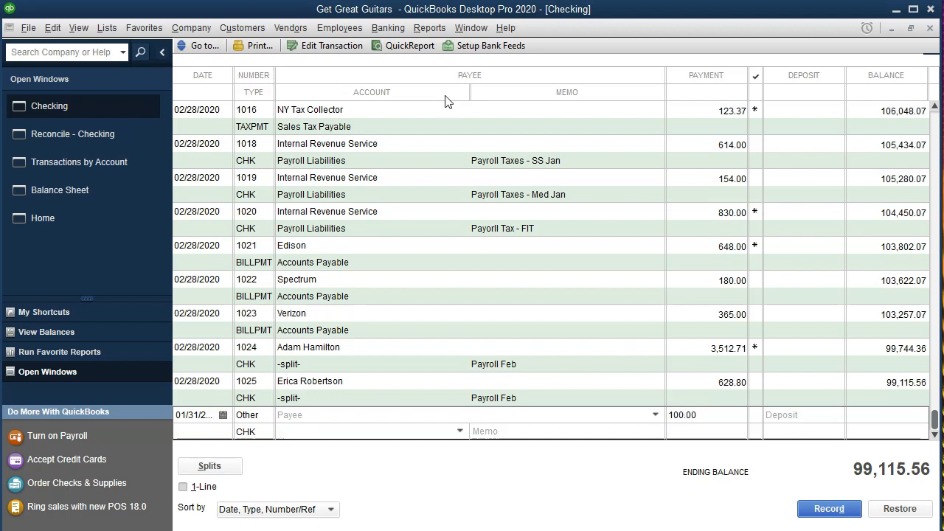
Step: Assign the 100.00 withdrawal to the Owners Draw account and record the register entry
click(460, 432)
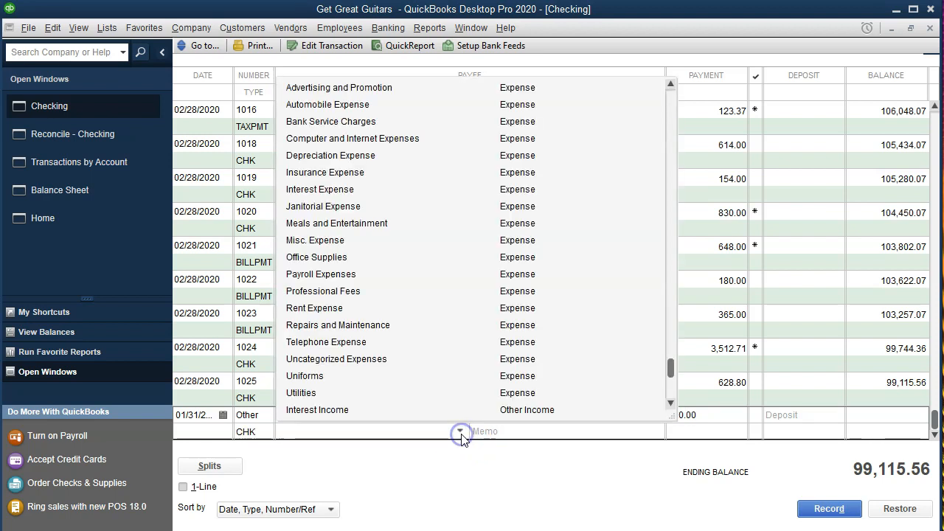
scroll(455, 322, up, 1)
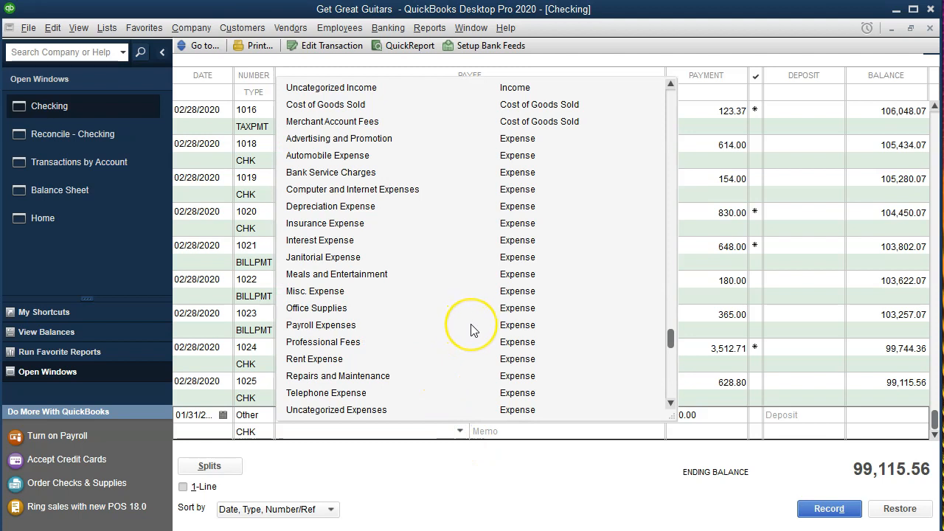
scroll(473, 330, up, 3)
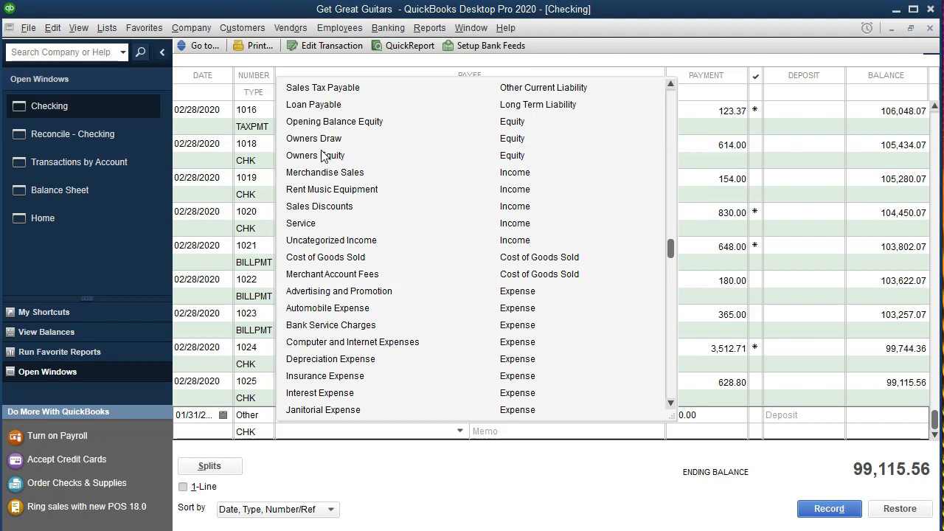
click(313, 137)
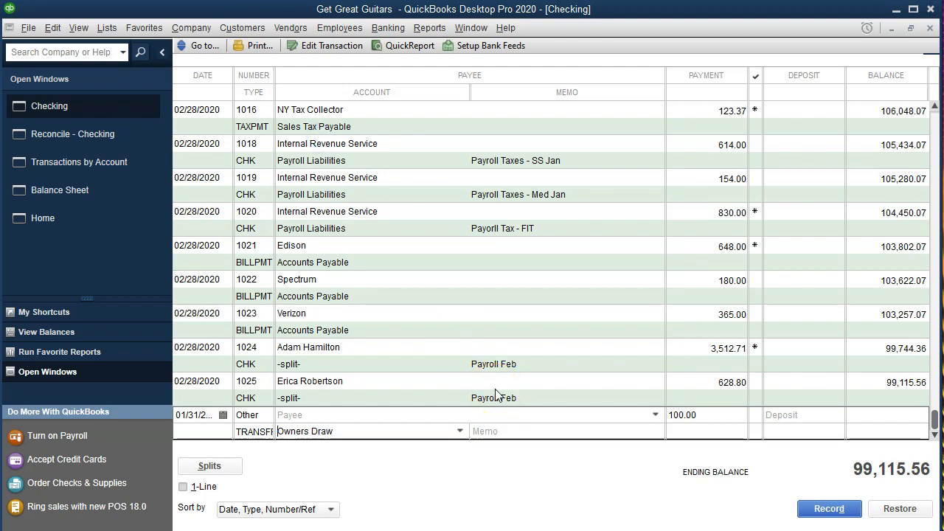
key(Return)
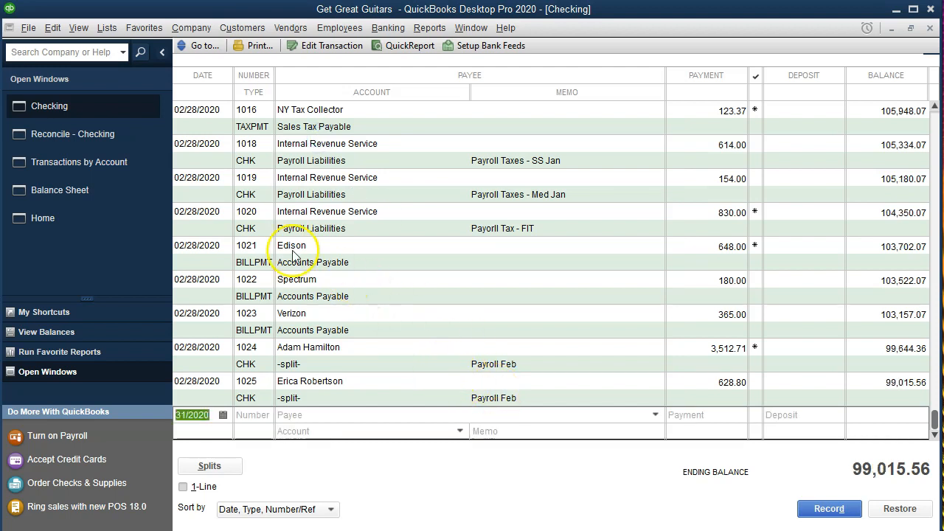
Step: Mark the 100.00 Other payment as cleared in the QuickBooks reconciliation and shade the Withdrawal row light green on the Excel statement
click(83, 134)
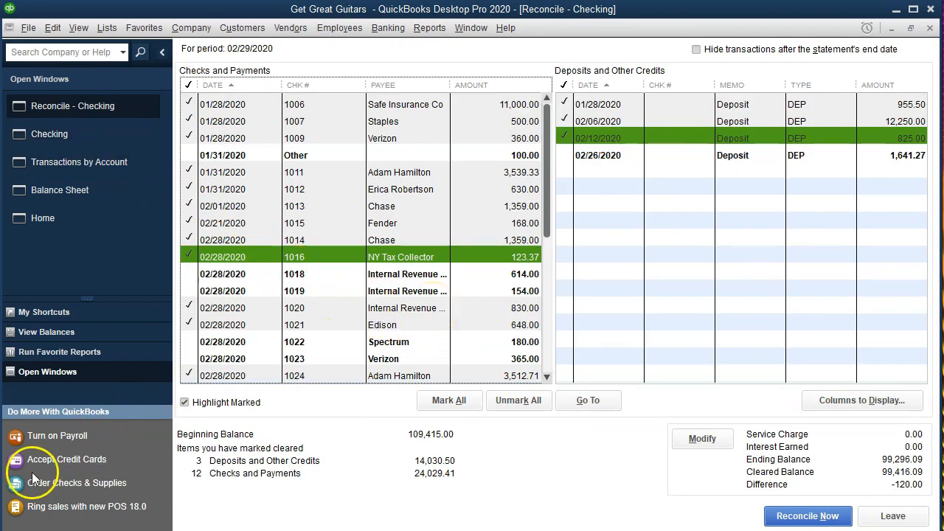
click(492, 157)
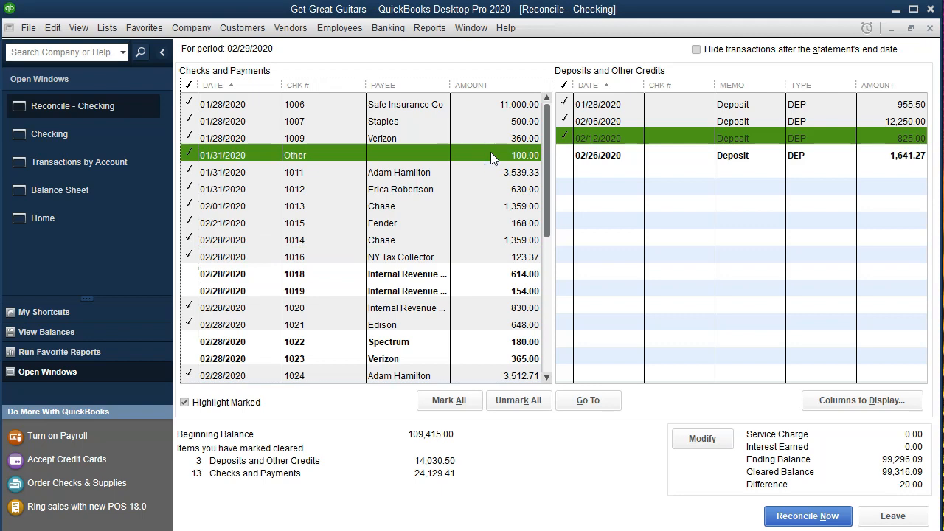
click(583, 530)
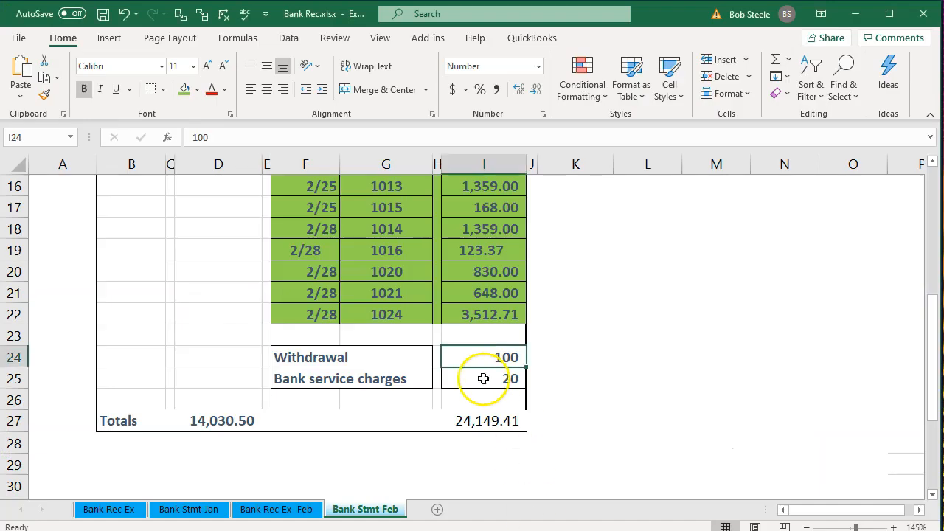
drag(318, 362, 449, 357)
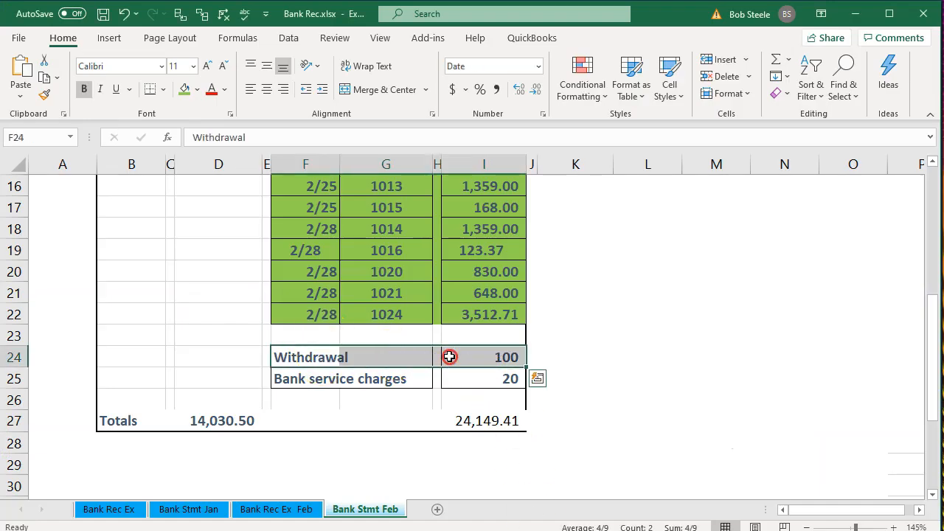
right_click(449, 357)
click(508, 397)
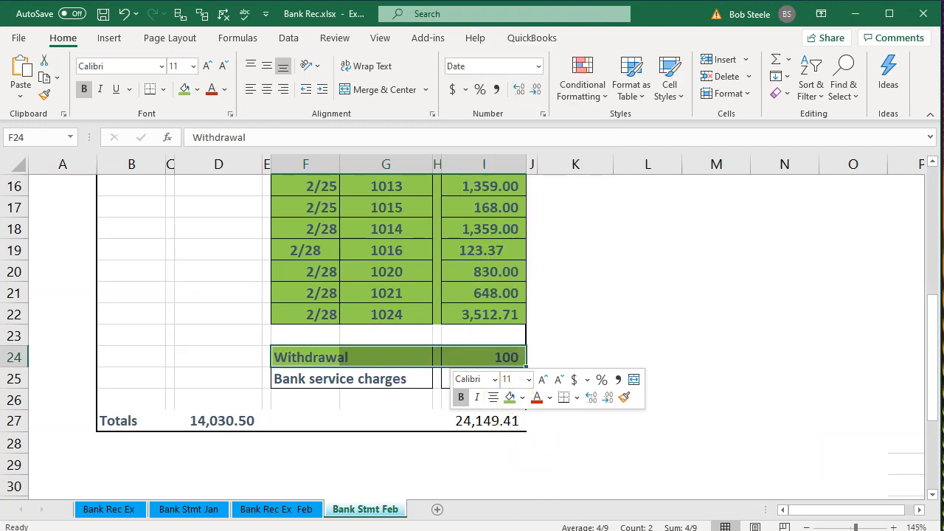
Step: Start another entry in the QuickBooks Checking register dated 01/31/2020 with number Other and a payment of 15.00
click(368, 530)
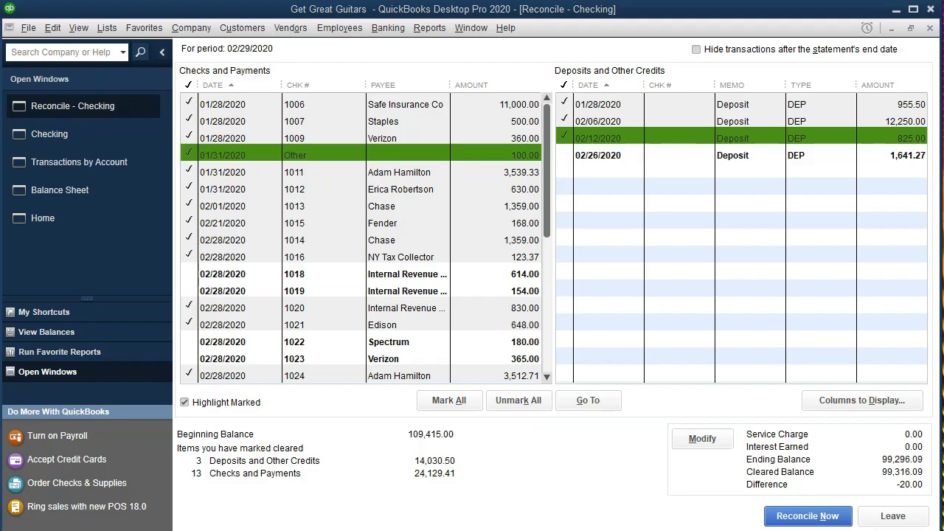
click(59, 143)
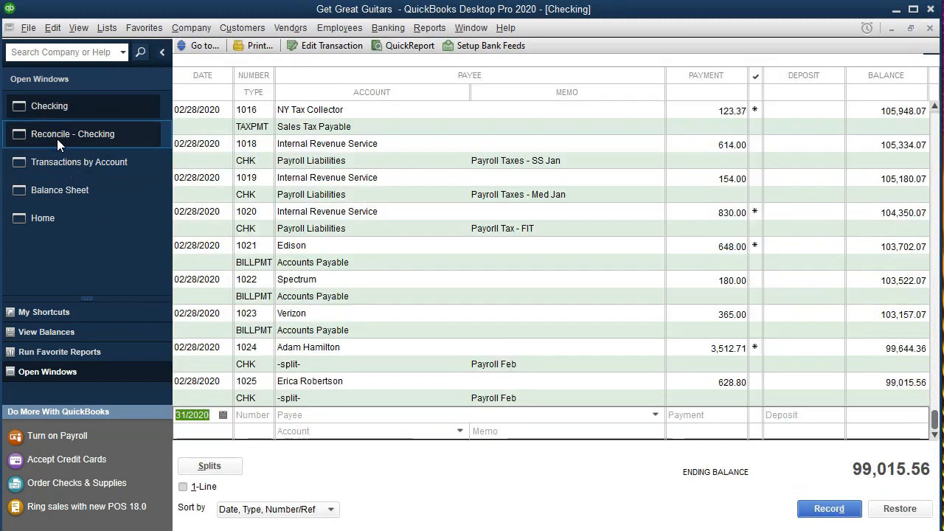
key(Tab)
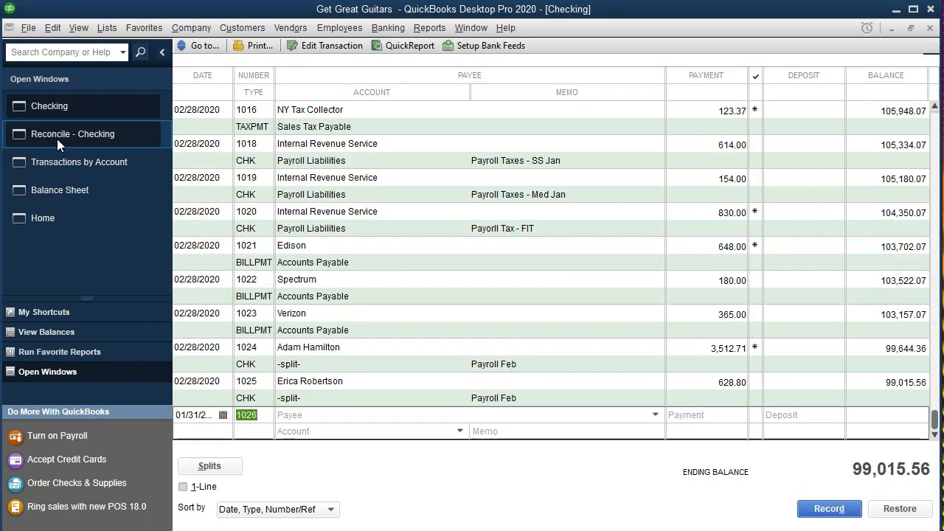
text(Other)
key(Tab)
key(Tab)
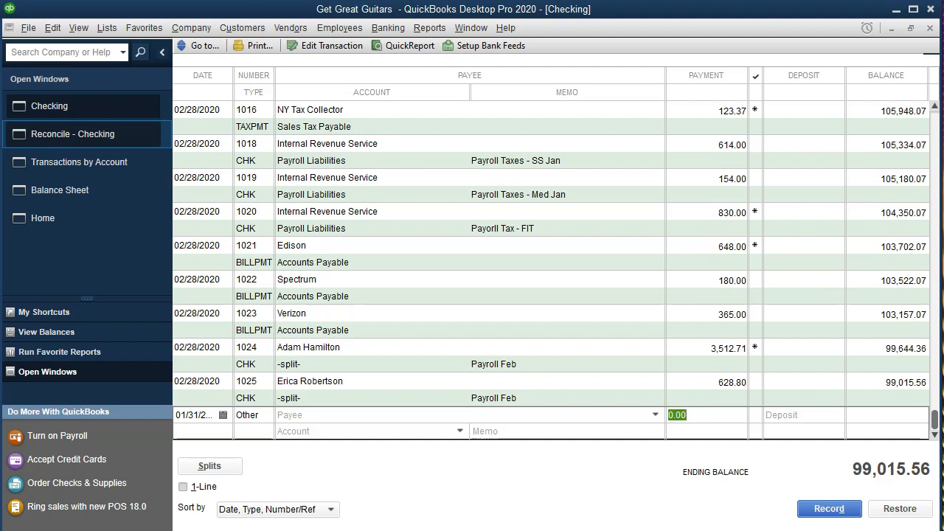
text(15)
key(Tab)
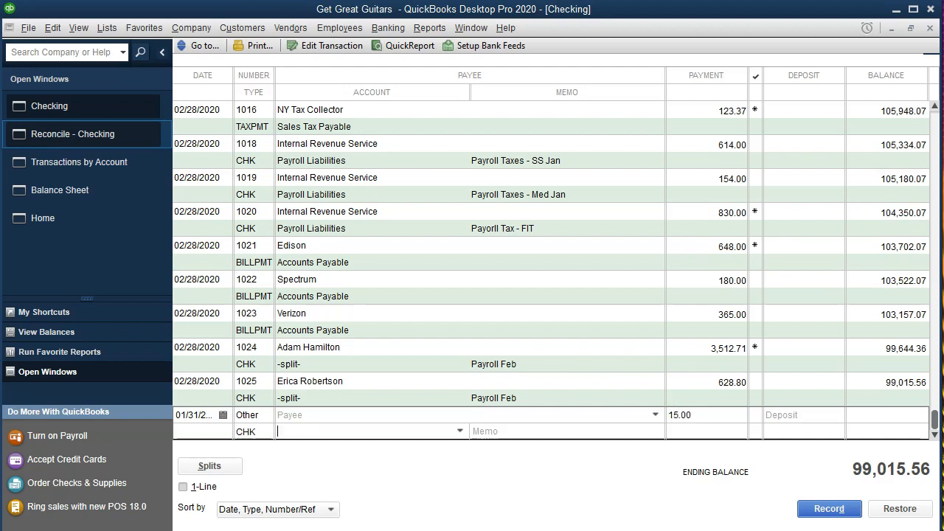
Step: Check the bank service charge on the Excel statement and correct the new register entry's payment to 20.00
key(alt+Tab)
key(alt+Tab)
click(715, 414)
key(BackSpace)
key(BackSpace)
key(BackSpace)
key(BackSpace)
key(BackSpace)
text(20)
key(Tab)
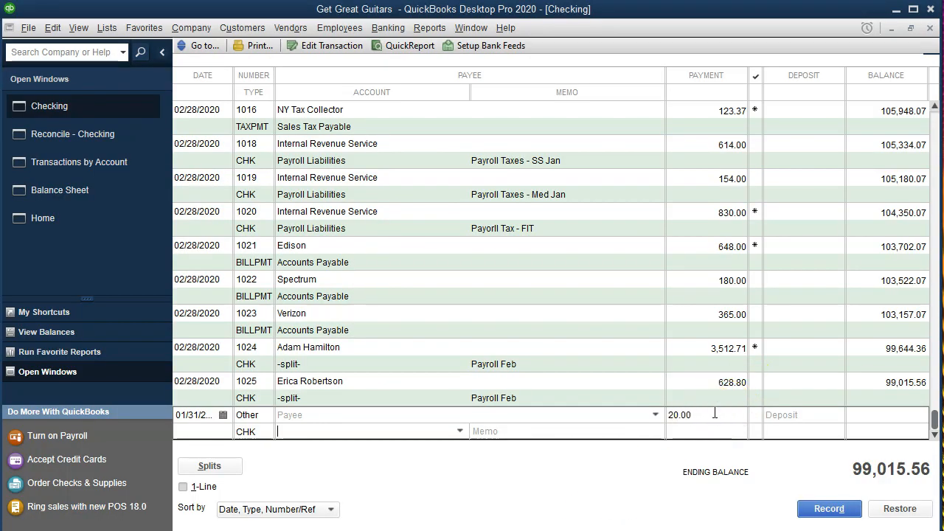
Step: Assign the 20.00 payment to the Bank Service Charges account and record the register entry
text(b)
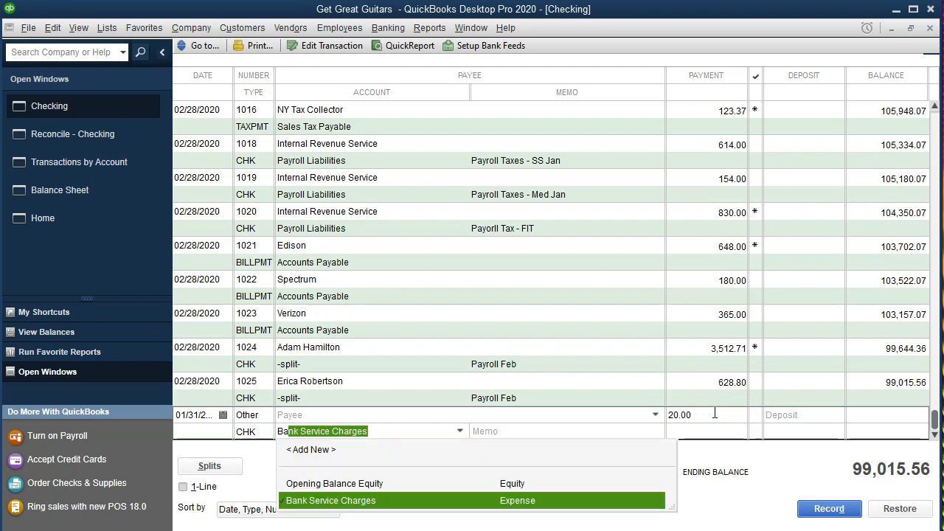
key(Tab)
key(Return)
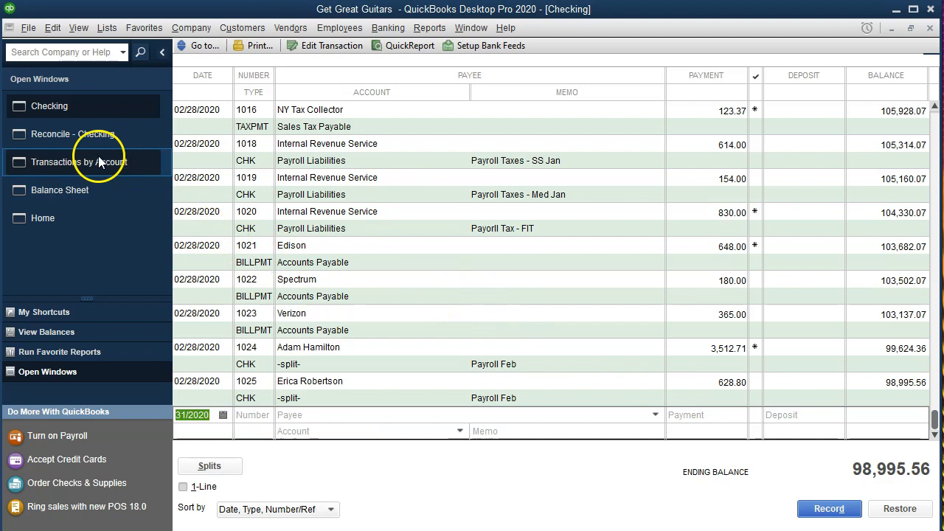
Step: Mark the 20.00 Other payment as cleared in the reconciliation and shade the Bank service charges row light green on the Excel statement
click(77, 135)
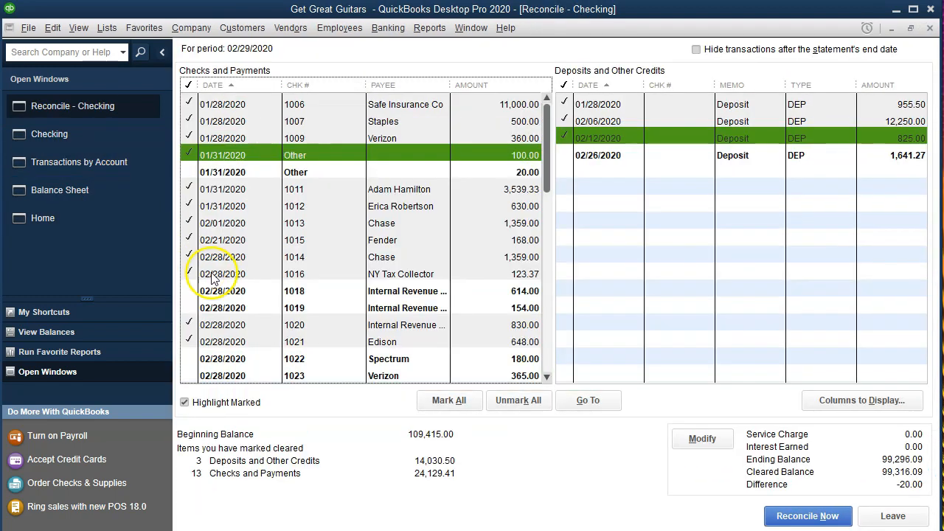
click(520, 172)
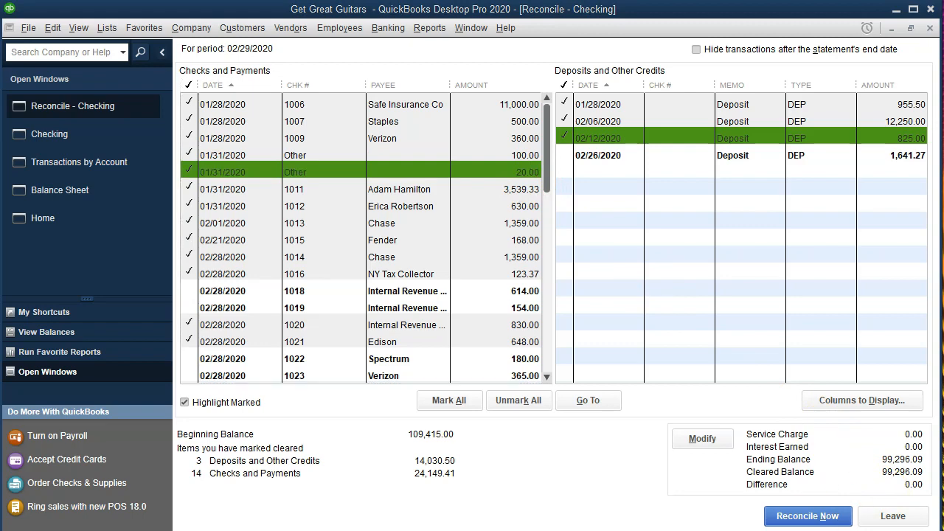
key(alt+Tab)
click(405, 404)
drag(328, 382, 480, 379)
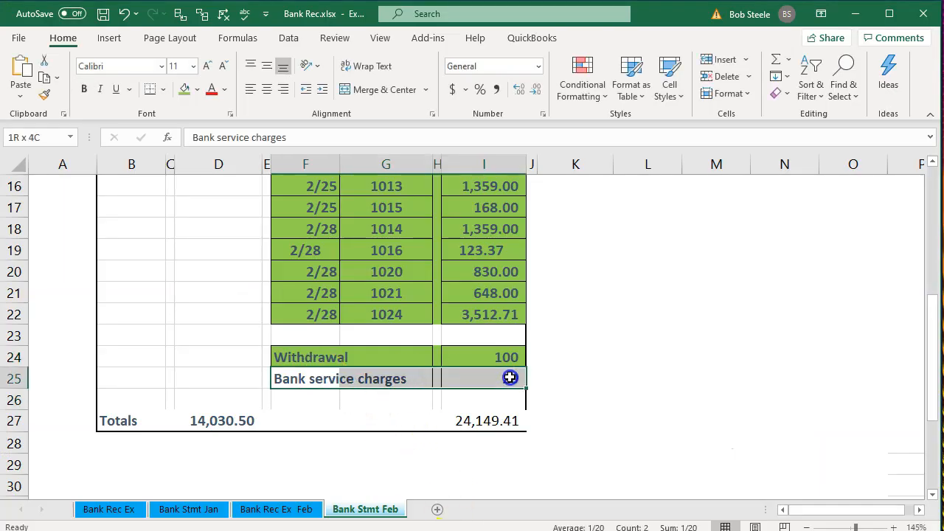
right_click(506, 380)
click(570, 418)
Step: Shade the Total additions and Total checks, withdraws and fees amounts light green in the bank statement's summary
click(348, 360)
scroll(351, 359, up, 3)
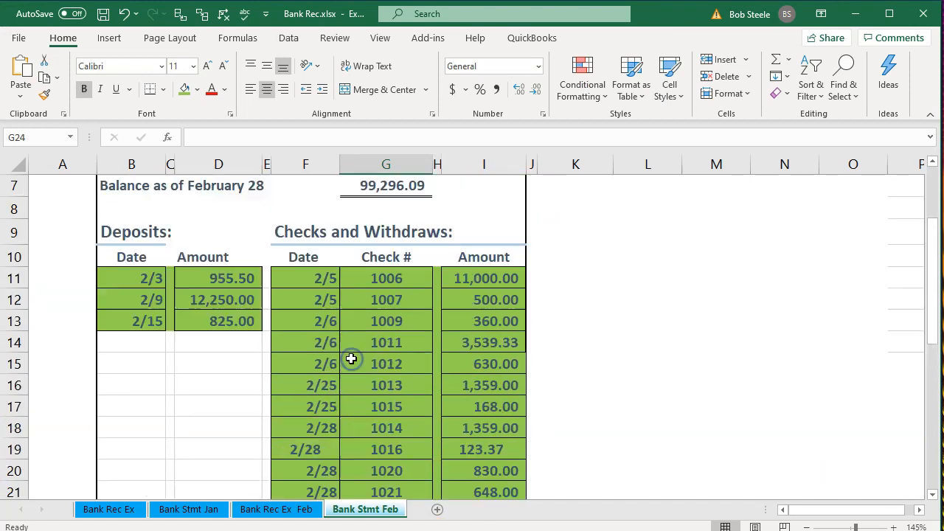
scroll(351, 359, up, 2)
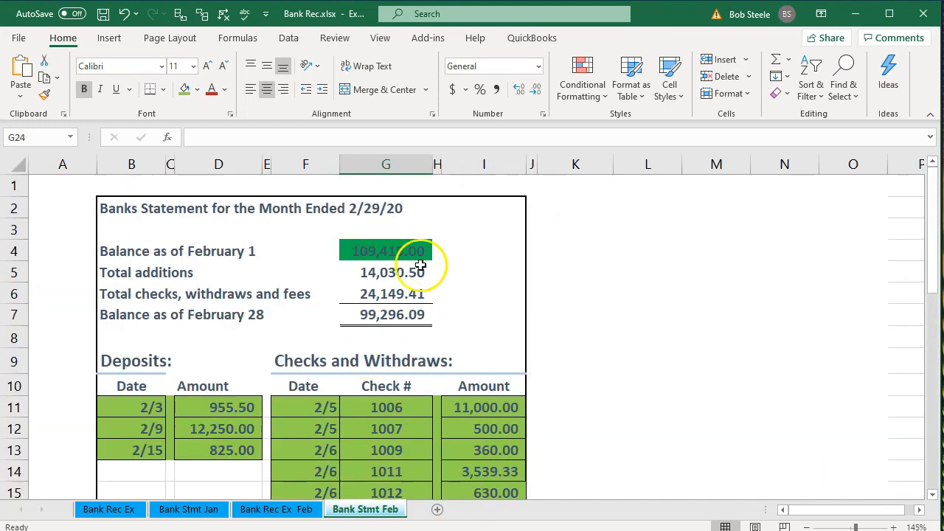
drag(410, 267, 410, 292)
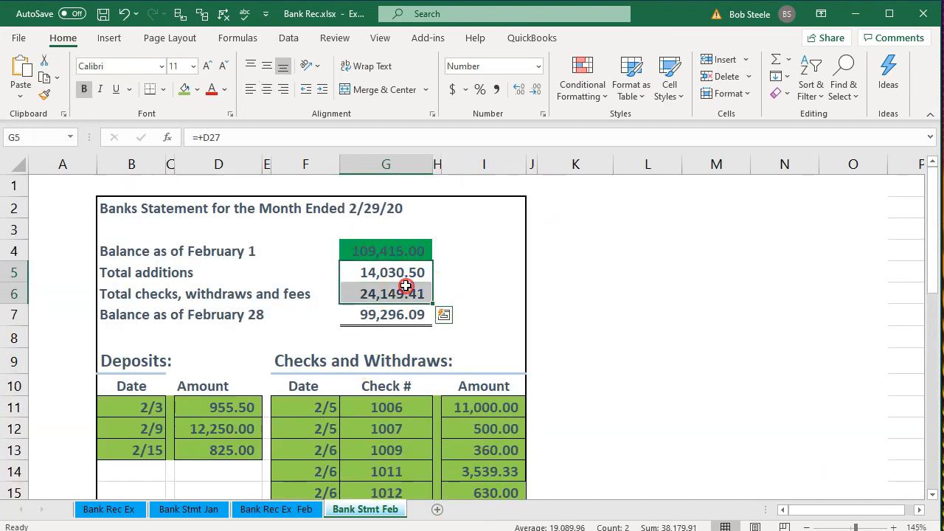
right_click(410, 292)
click(467, 330)
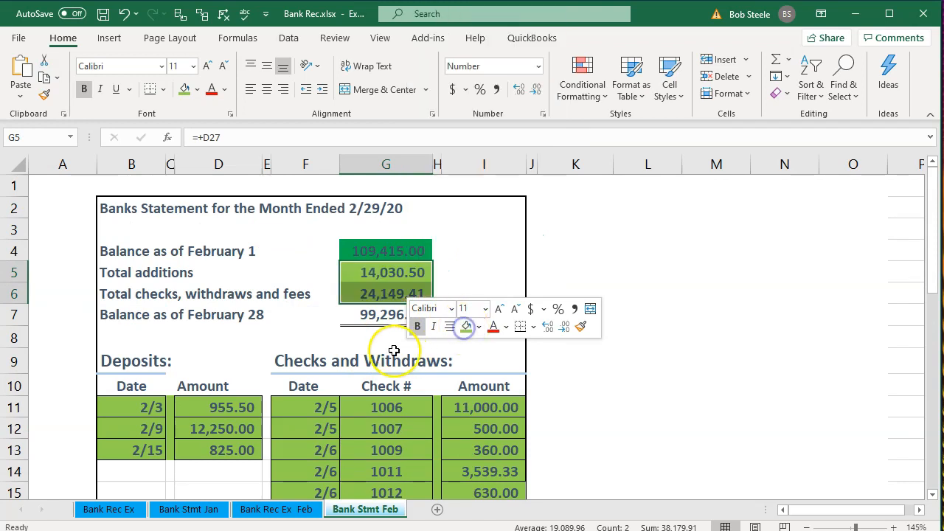
Step: Compare the statement's February 28 balance with the QuickBooks reconciliation and the Balance Sheet's Checking balance, then return to the reconciliation
click(378, 316)
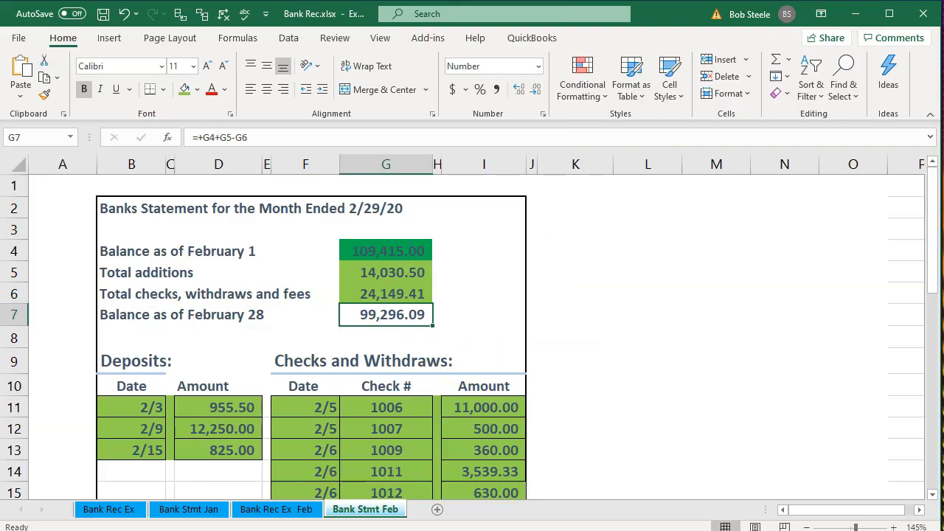
click(576, 529)
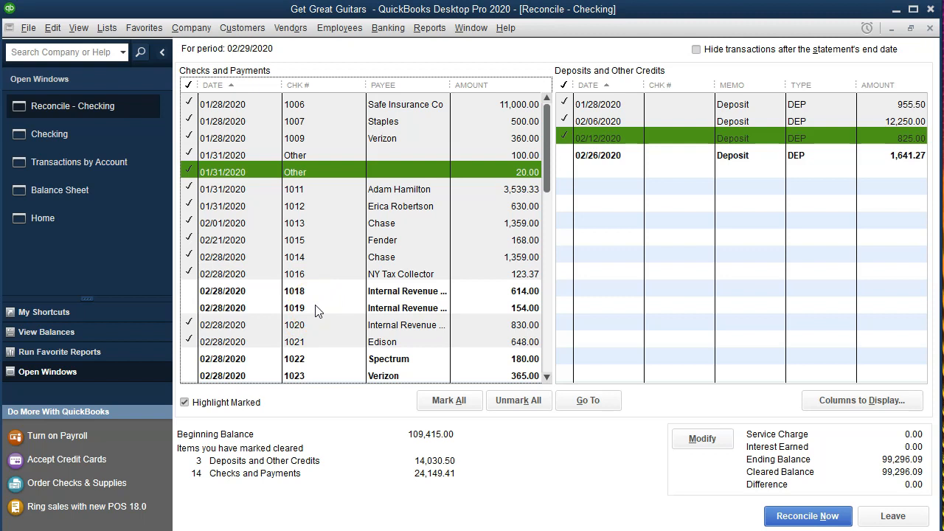
click(81, 190)
scroll(623, 232, up, 4)
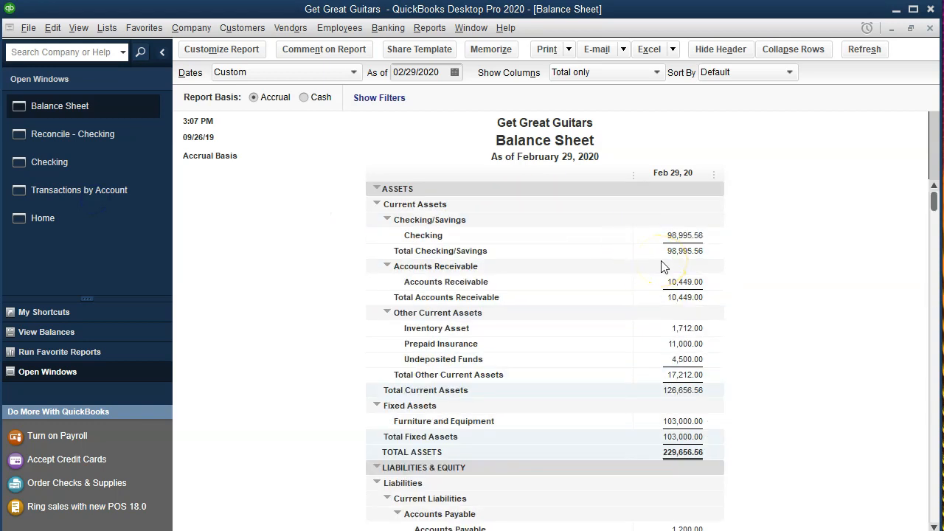
click(124, 140)
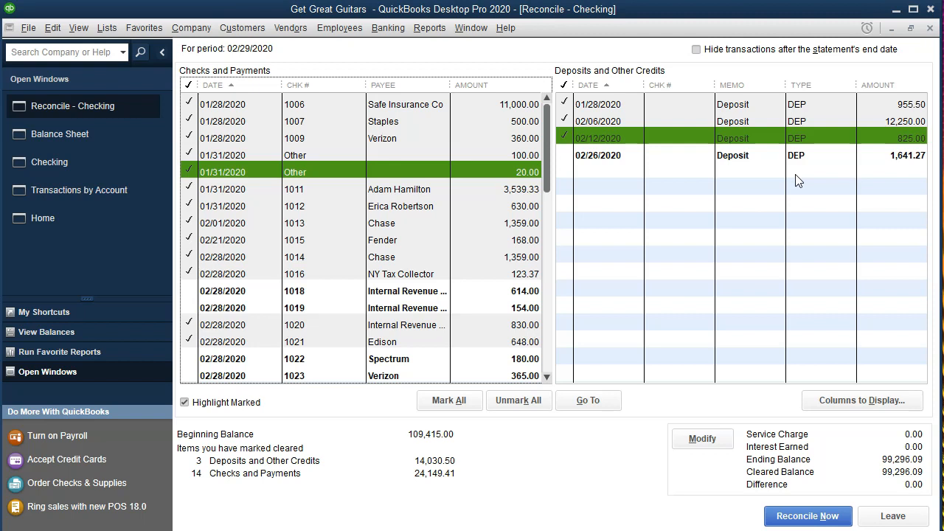
Step: Finish the Checking reconciliation, display both the summary and detail reconciliation reports, and dismiss the report notice
click(828, 521)
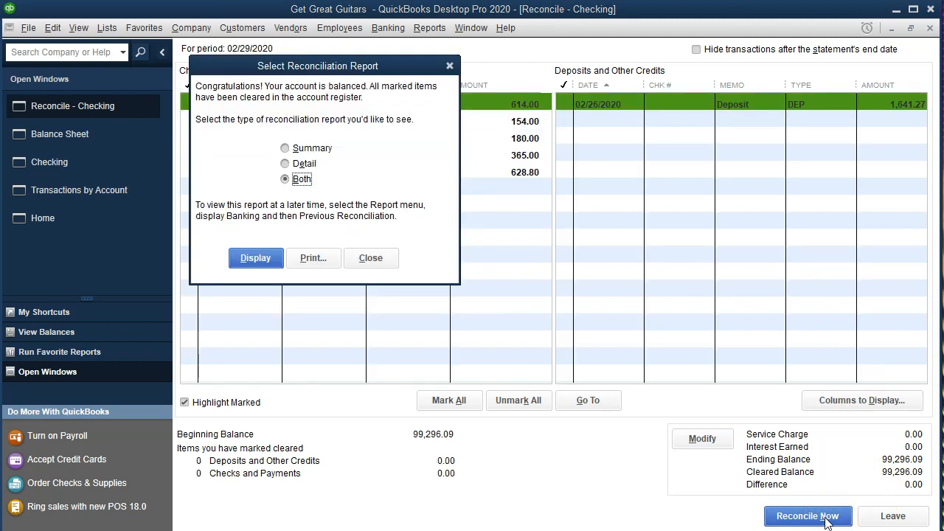
click(259, 263)
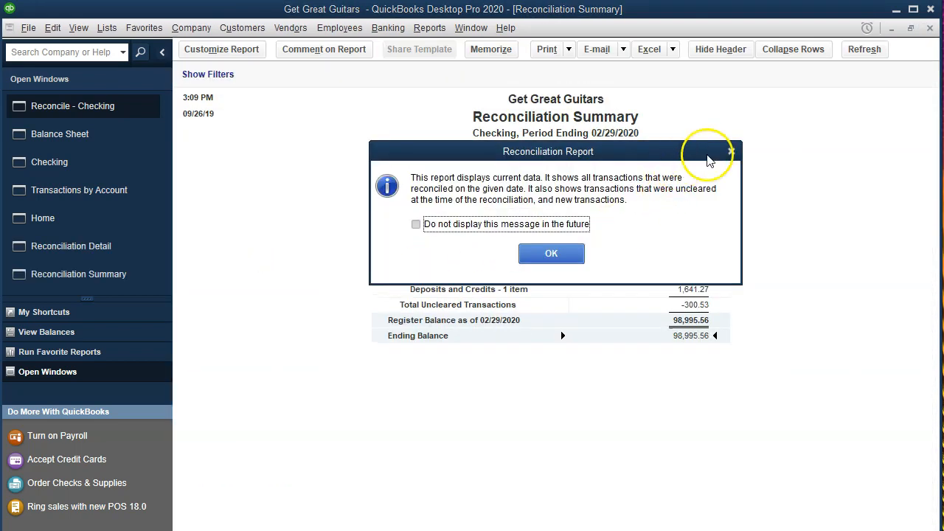
click(731, 151)
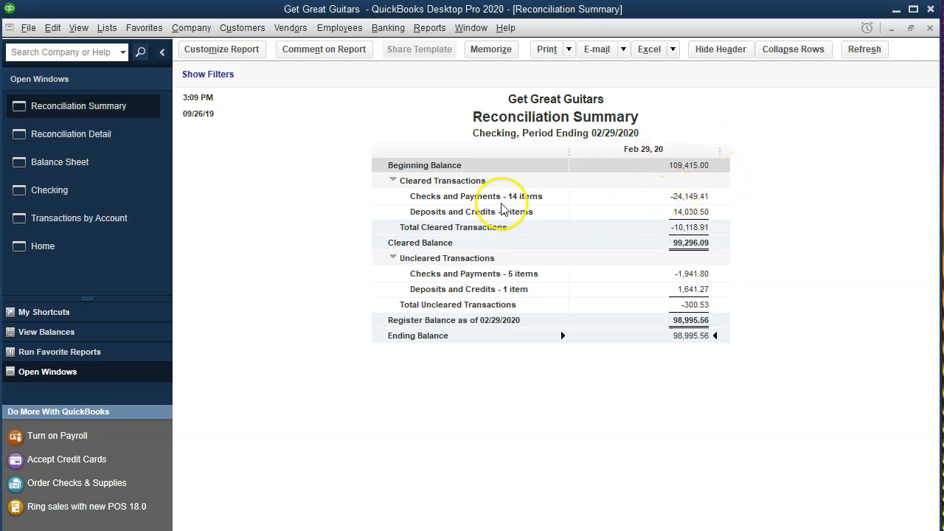
Step: Compare the Reconciliation Summary's cleared and register balances with the Excel bank statement and the Balance Sheet's Checking balance, then return to the summary
double_click(701, 240)
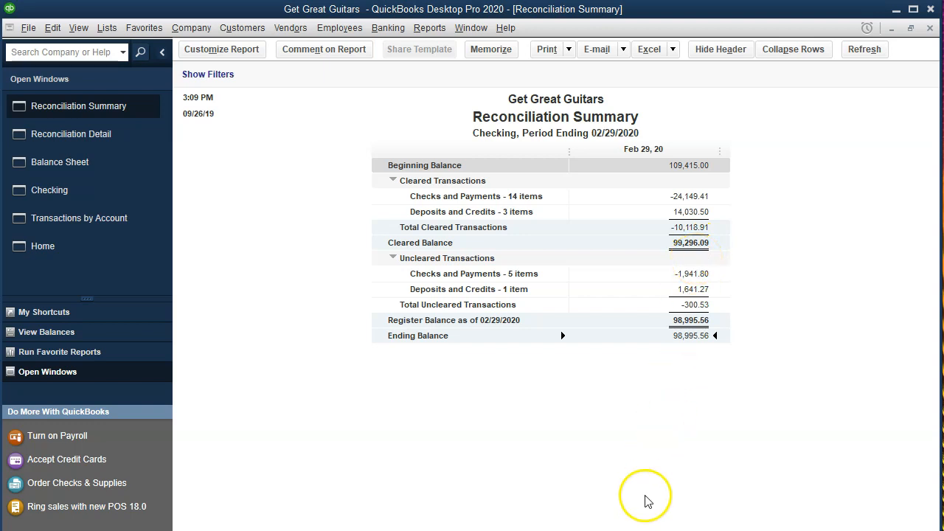
click(499, 530)
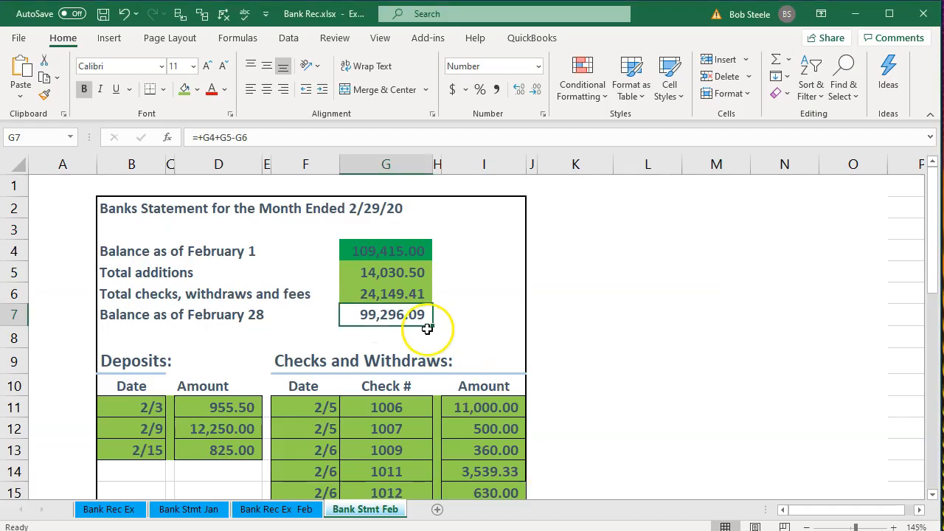
click(855, 15)
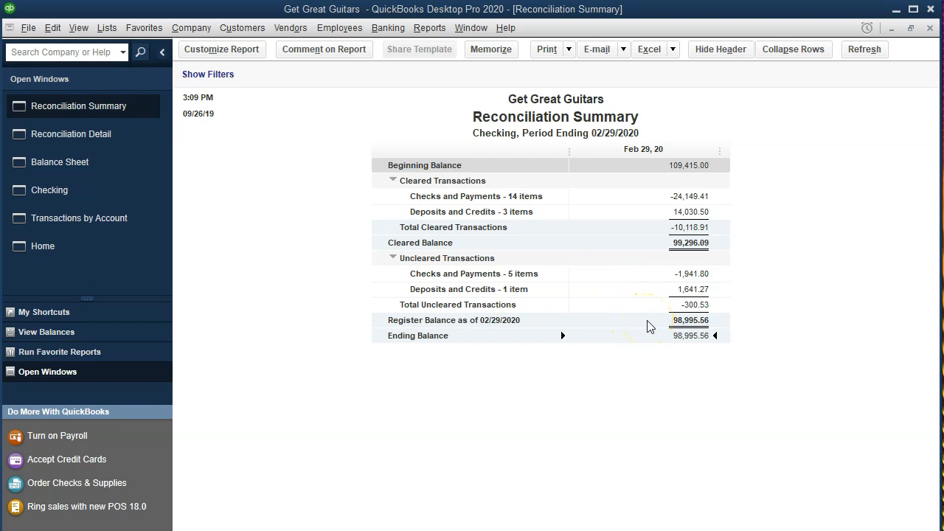
click(120, 173)
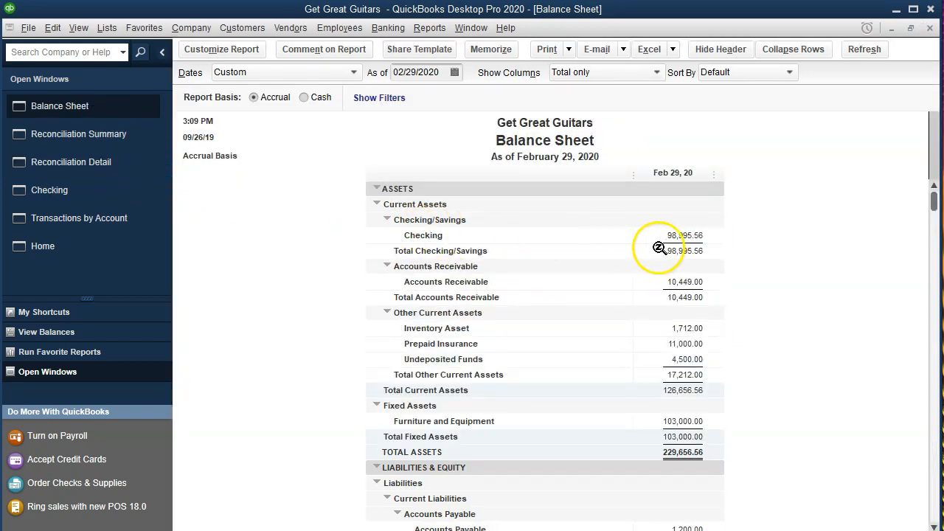
click(129, 134)
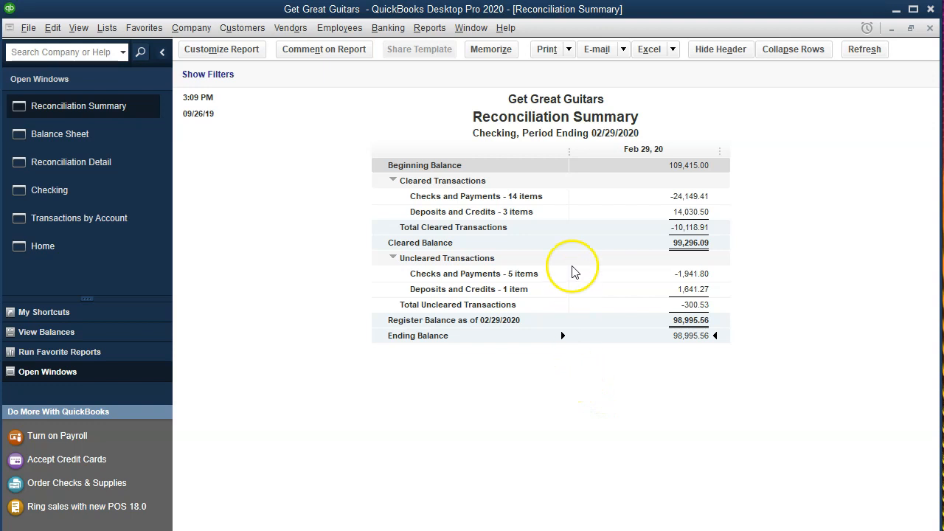
Step: Print the Reconciliation Summary report to the CutePDF Writer printer
click(571, 50)
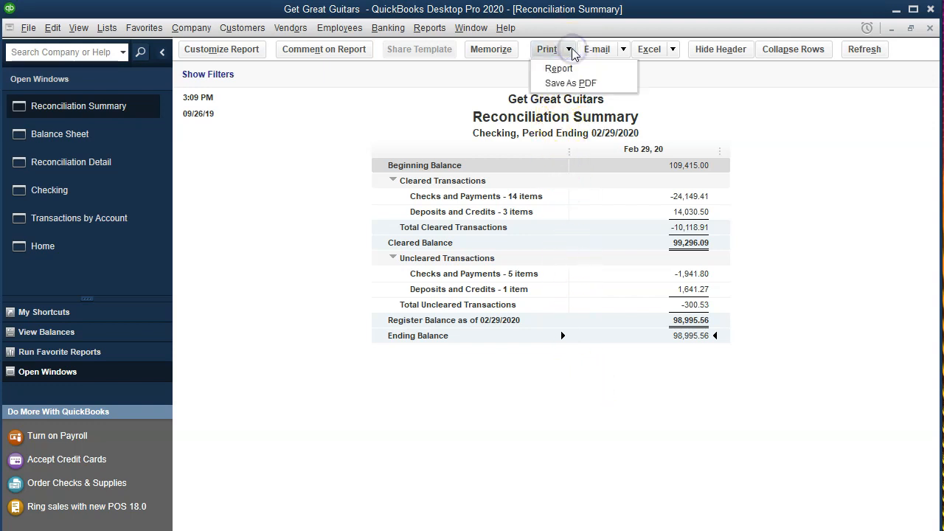
click(562, 68)
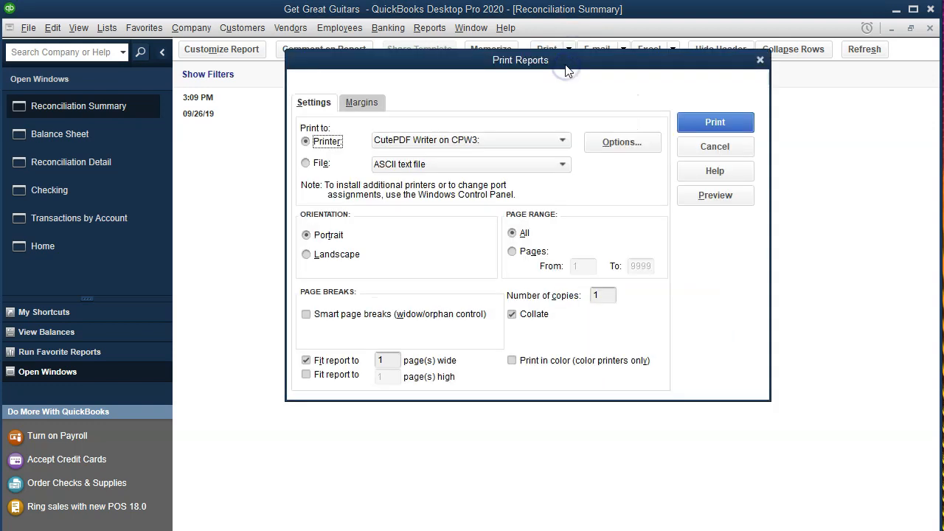
click(698, 121)
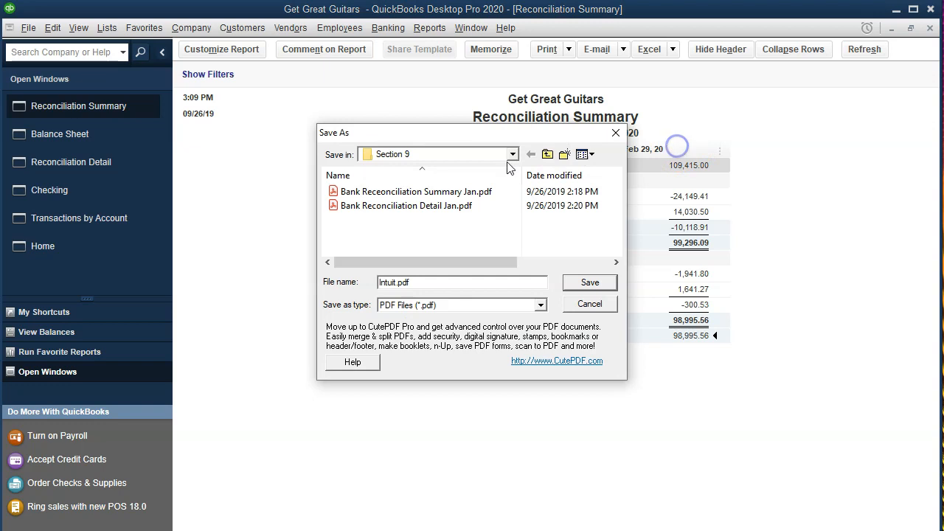
Step: Save the summary PDF as "Bank Reconciliation Summary Feb.pdf" in the Section 9 folder and close the Reconciliation Summary report
drag(480, 135, 561, 166)
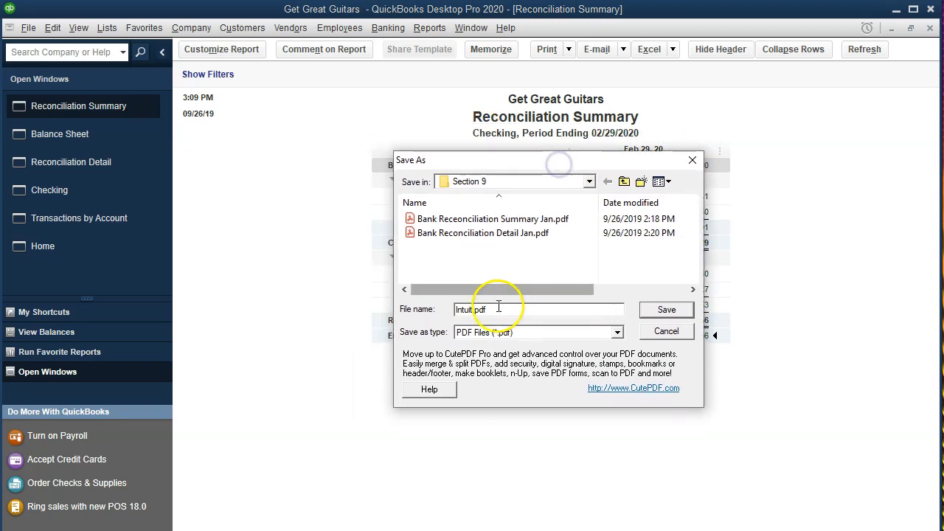
click(471, 310)
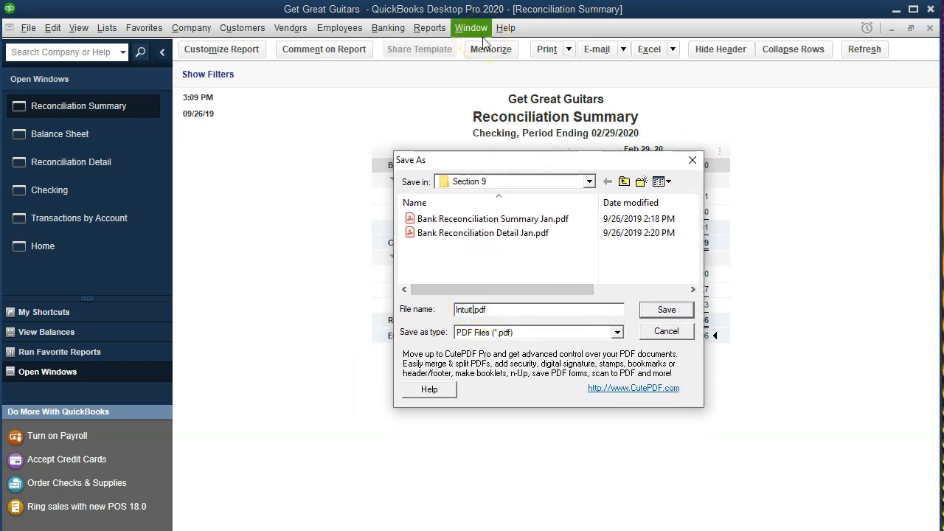
key(BackSpace)
key(BackSpace)
key(BackSpace)
key(BackSpace)
key(BackSpace)
key(BackSpace)
text(Bank )
text(Recon)
text(ciliation Summary )
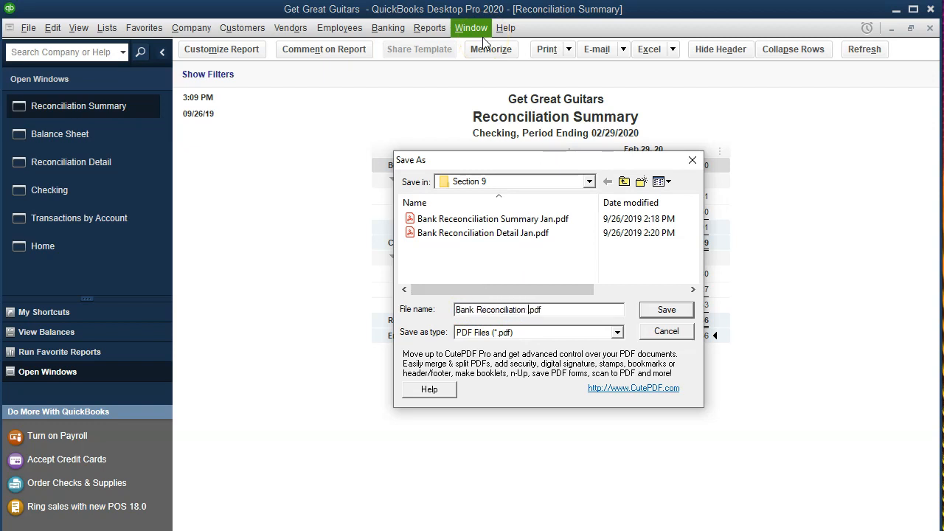
text(Feb)
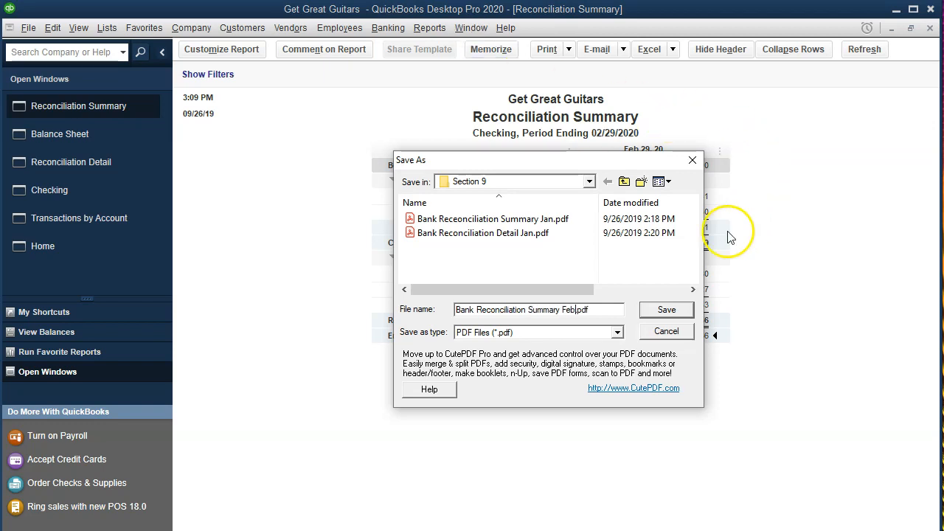
click(668, 310)
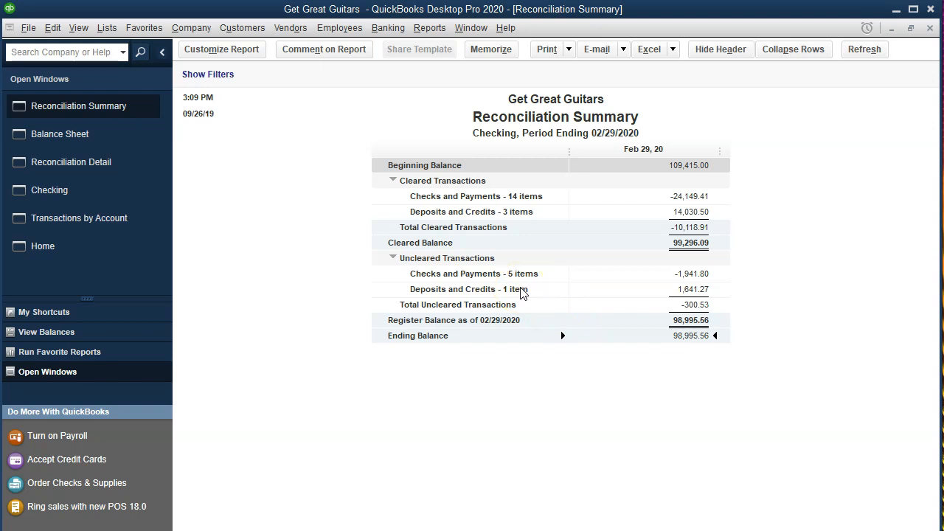
click(931, 28)
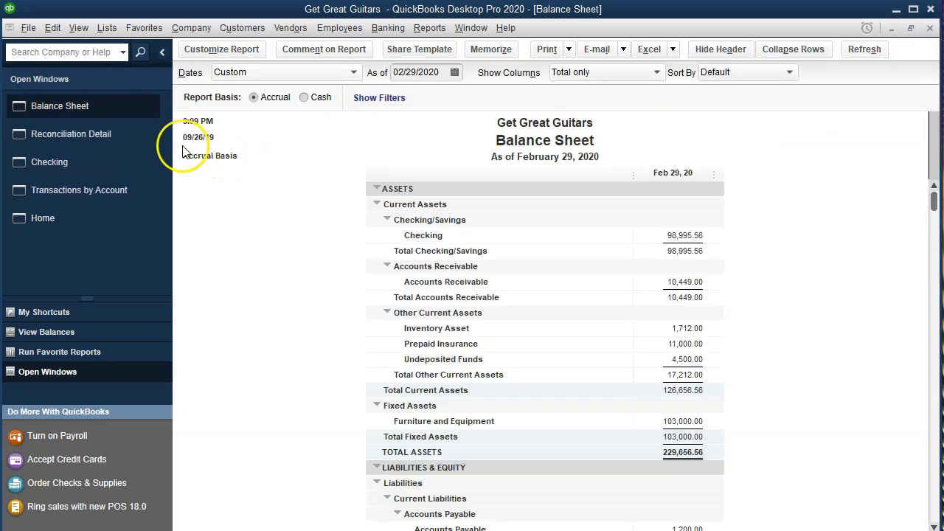
Step: Review the Reconciliation Detail report, compare its balances with the Excel bank statement and the Balance Sheet's Checking balance, then return to the report
click(122, 139)
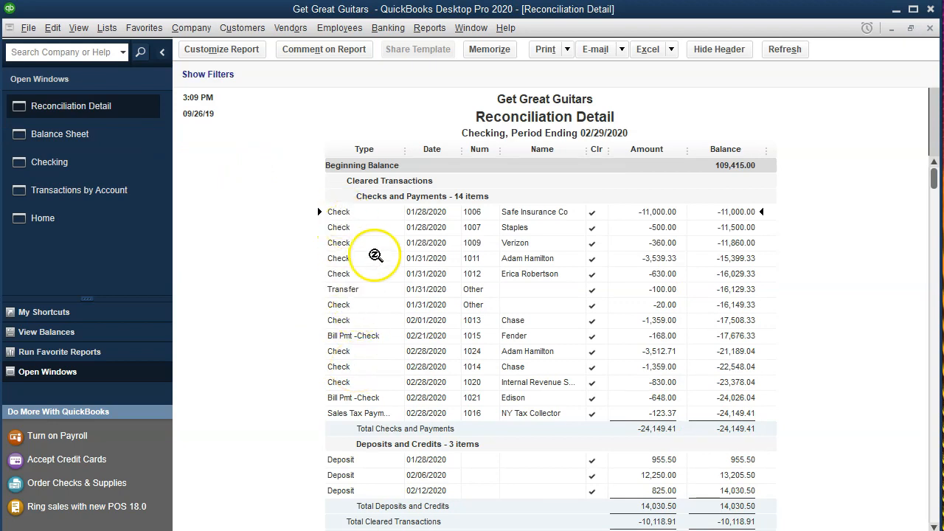
scroll(839, 336, down, 2)
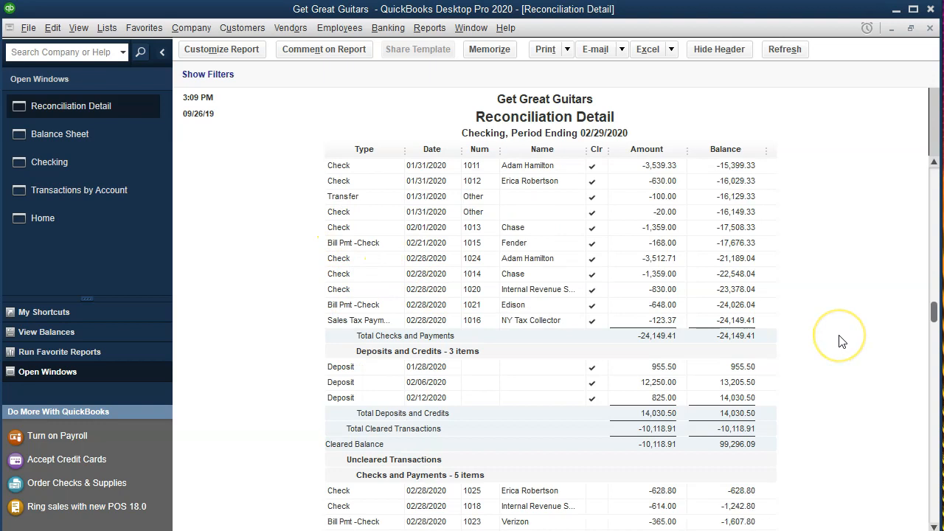
scroll(840, 341, down, 2)
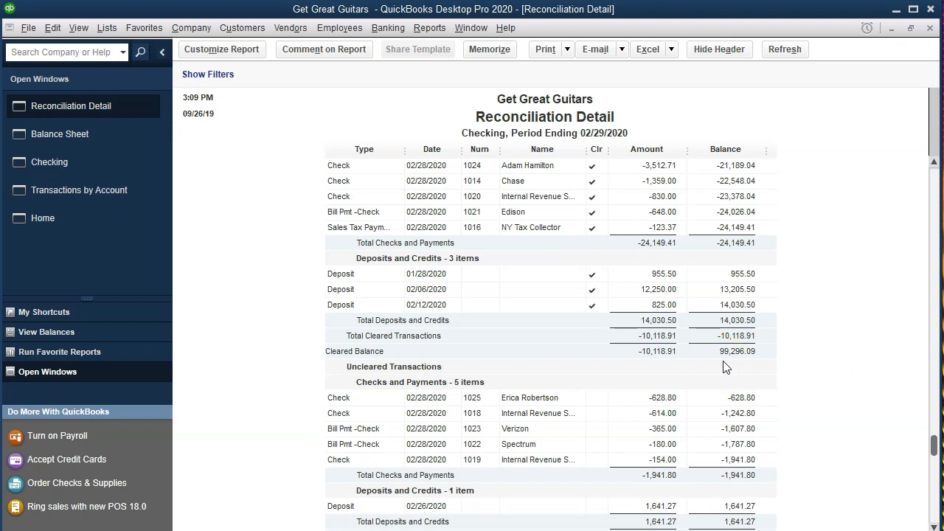
scroll(726, 367, down, 1)
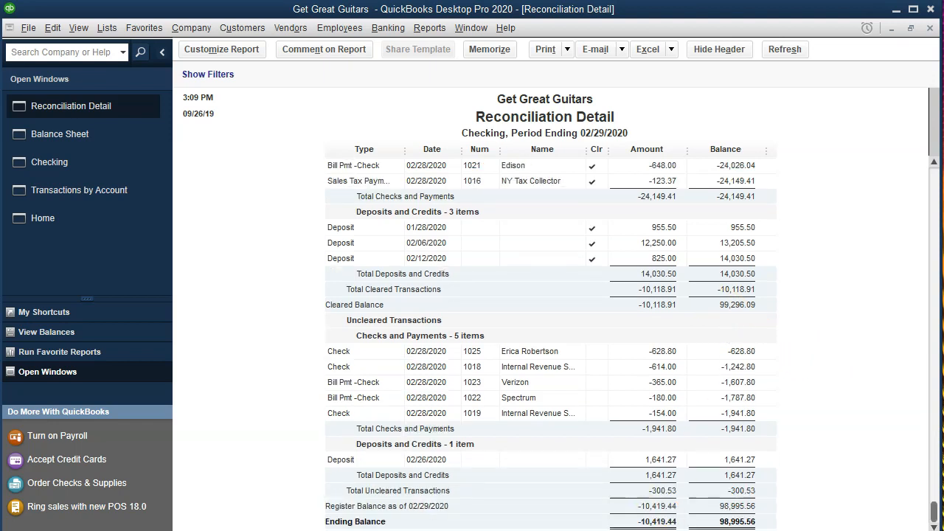
key(alt+Tab)
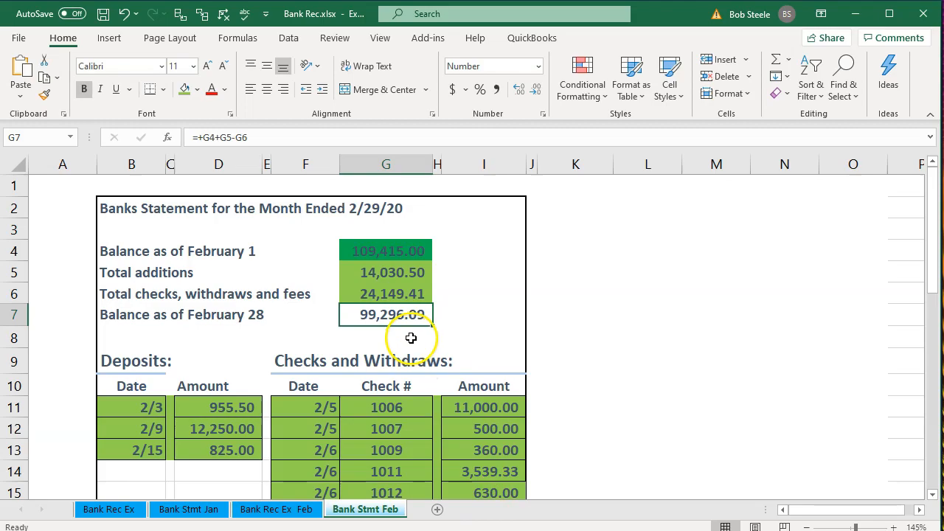
click(855, 13)
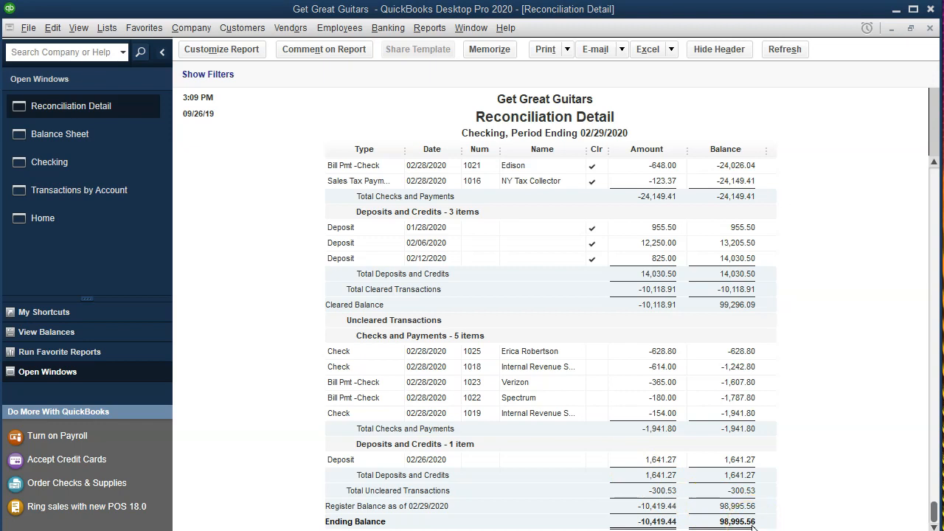
click(117, 141)
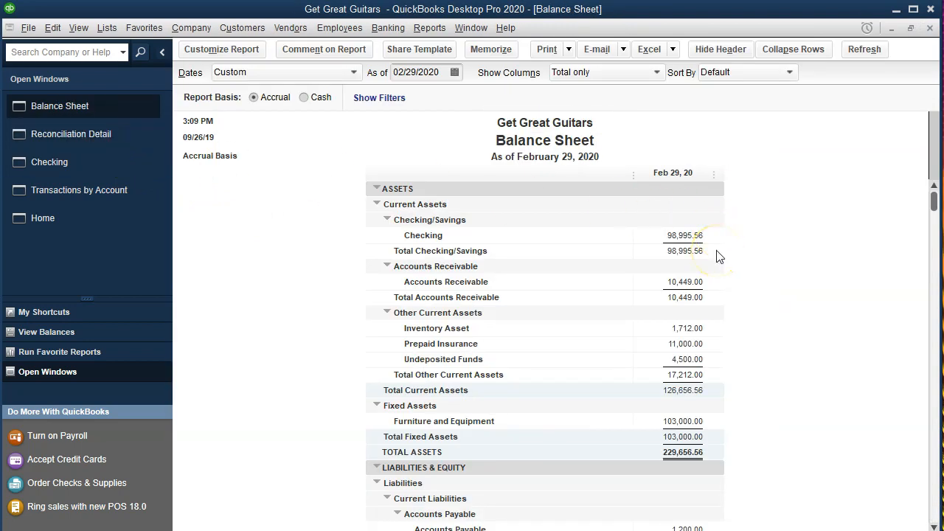
click(115, 144)
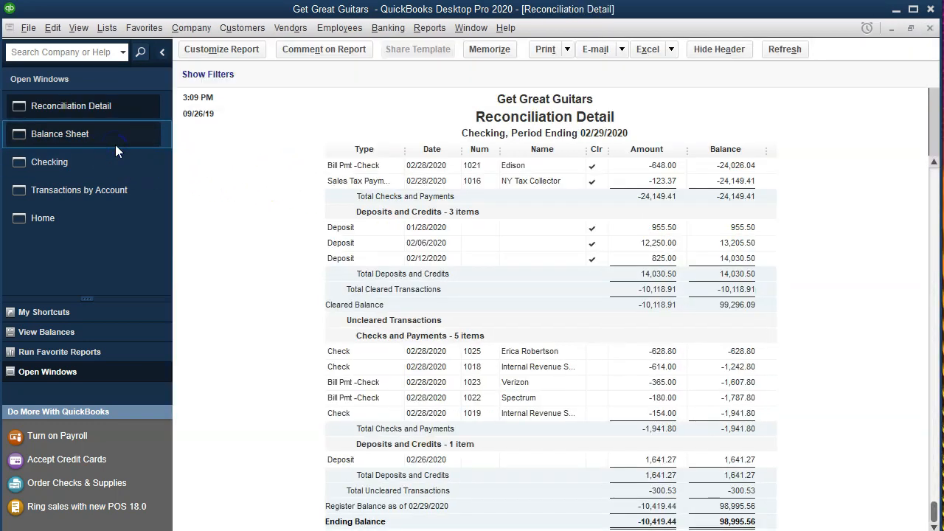
Step: Print the Reconciliation Detail report to the CutePDF Writer printer
click(568, 49)
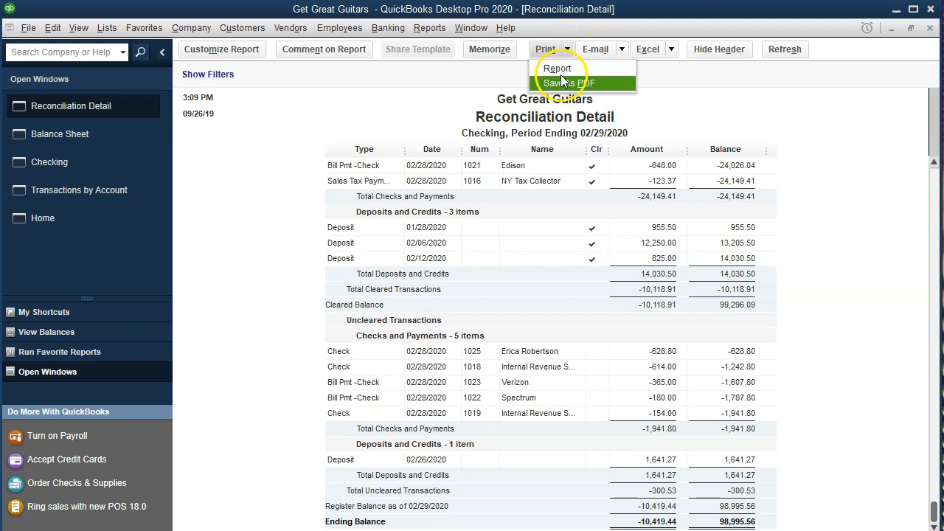
click(561, 70)
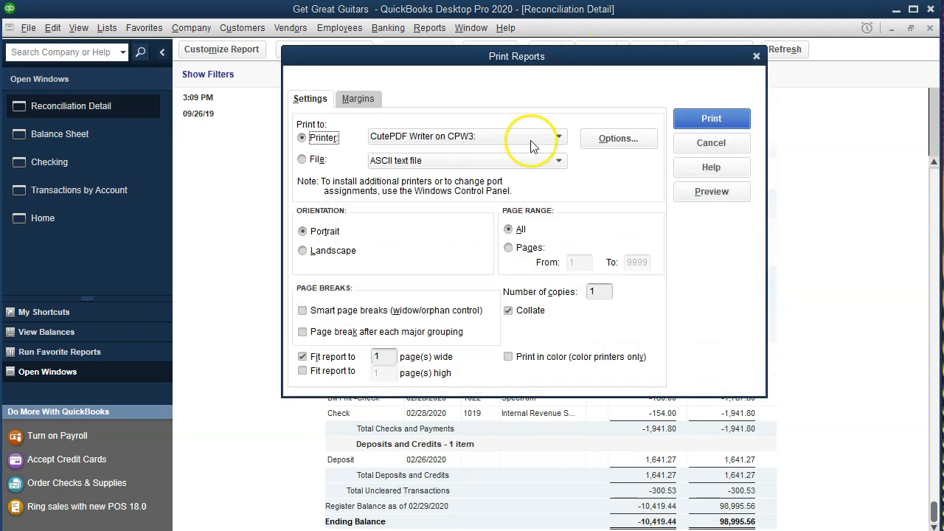
click(680, 124)
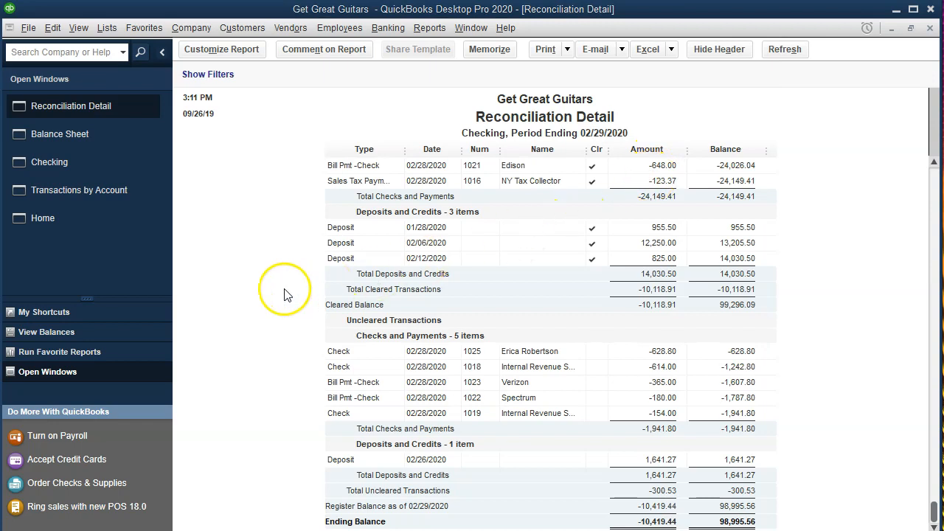
Step: Save the detail report's PDF as "Bank Reconciliation Detail Febt.pdf" in the Section 9 folder
drag(417, 138, 475, 159)
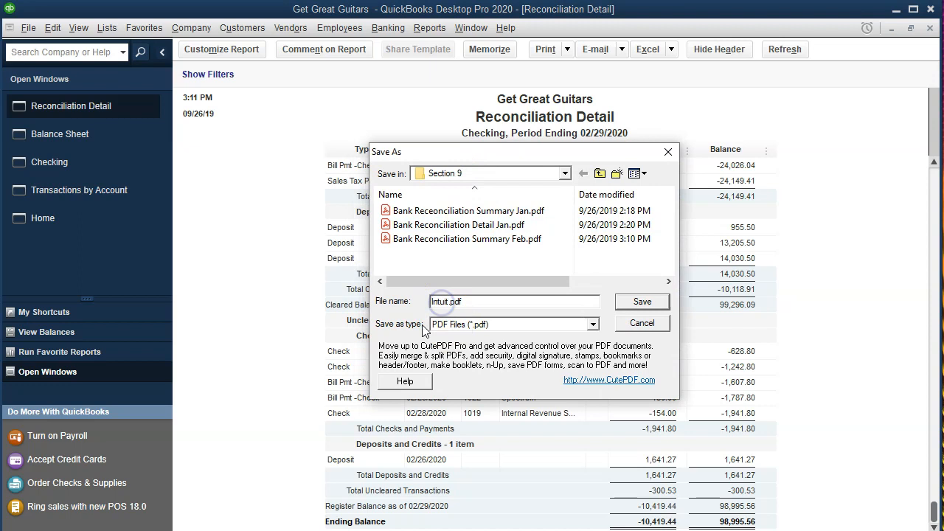
key(BackSpace)
key(BackSpace)
key(BackSpace)
key(BackSpace)
text(Ba)
key(BackSpace)
key(BackSpace)
text(Bank Reconi)
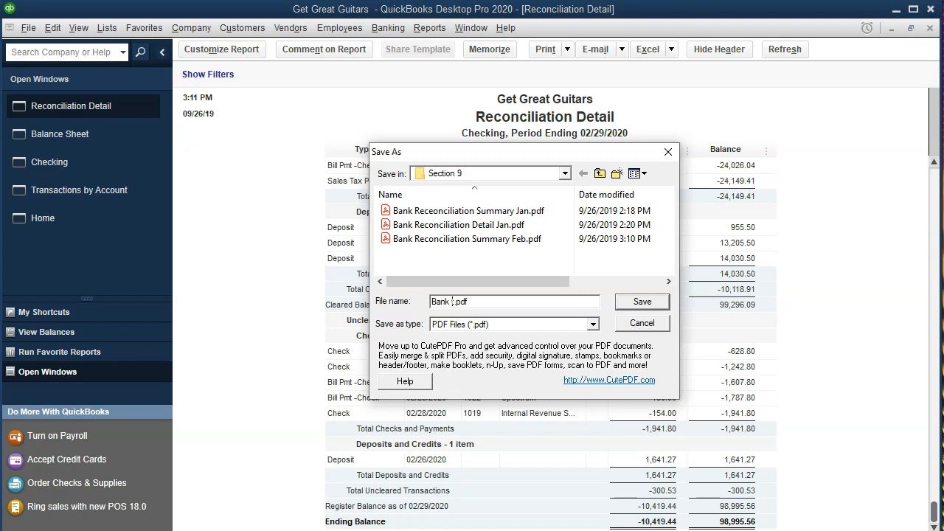
text(ciliation Detail Febt)
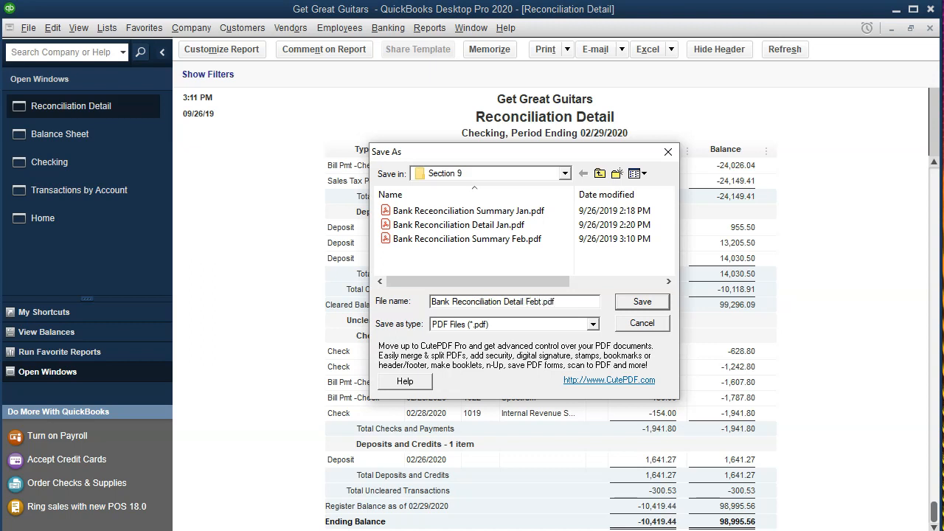
click(642, 302)
click(620, 328)
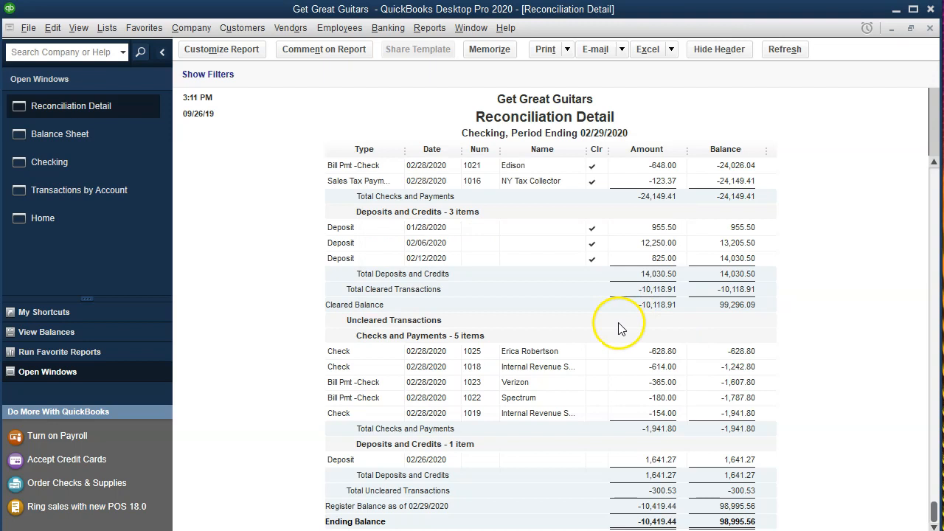